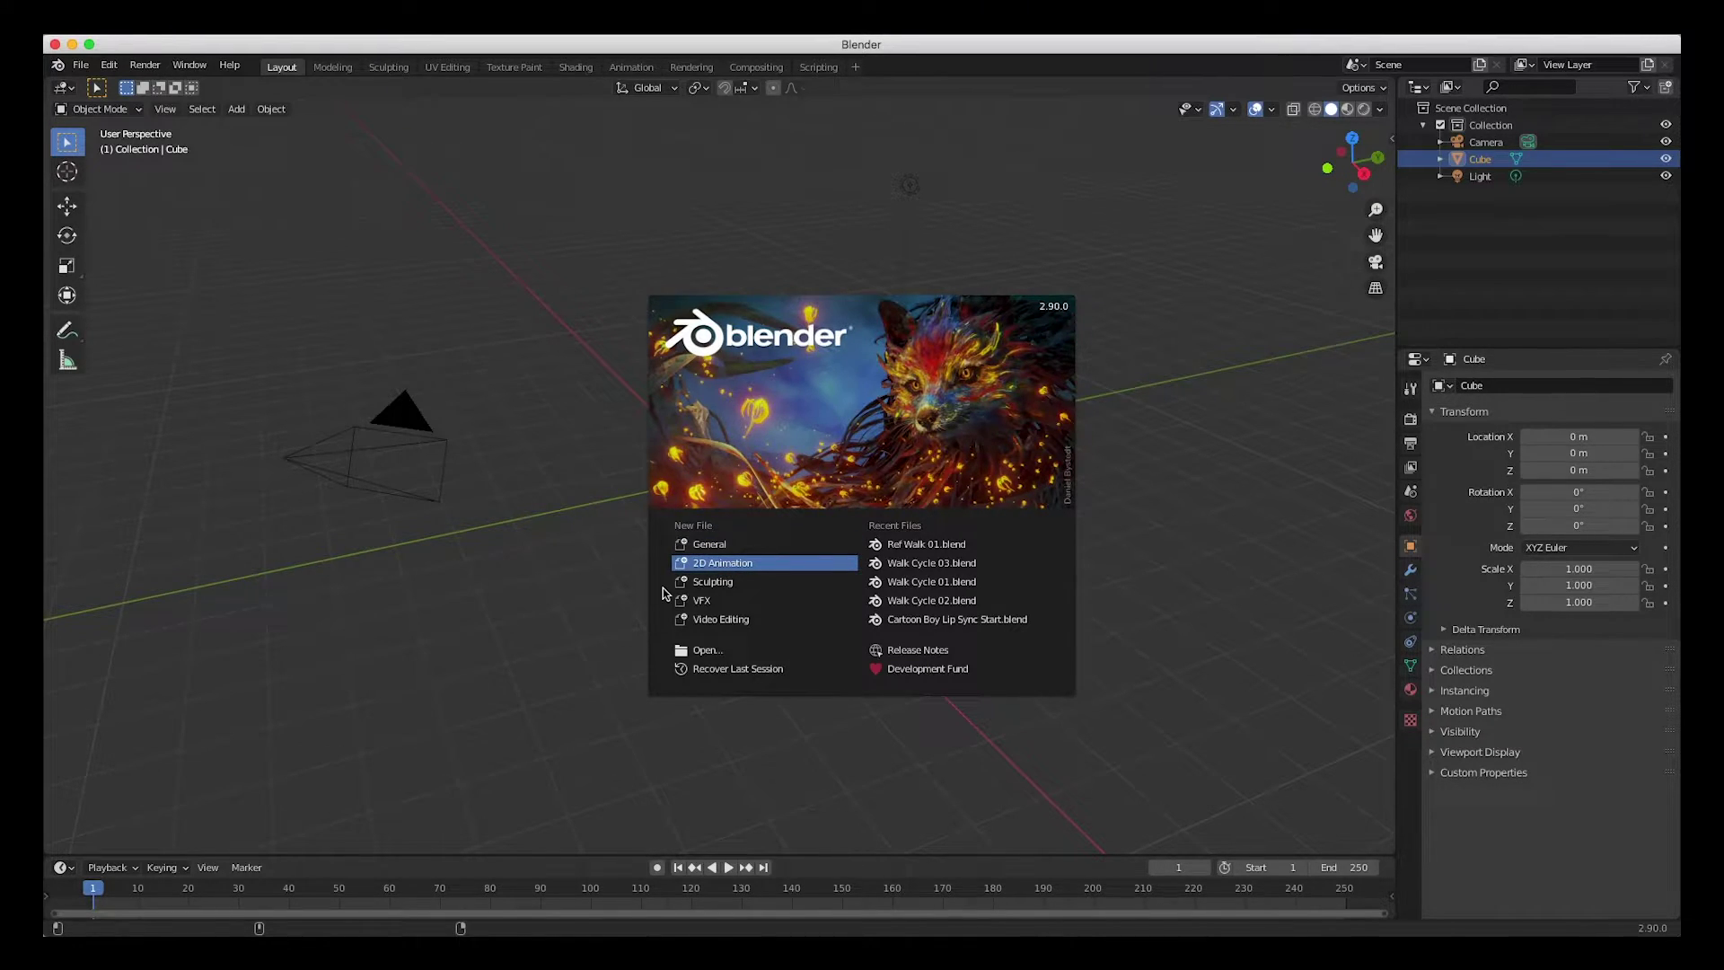
- Create a new 2D Animation file, fit the whole camera frame in view and switch to Object Mode
key(Return)
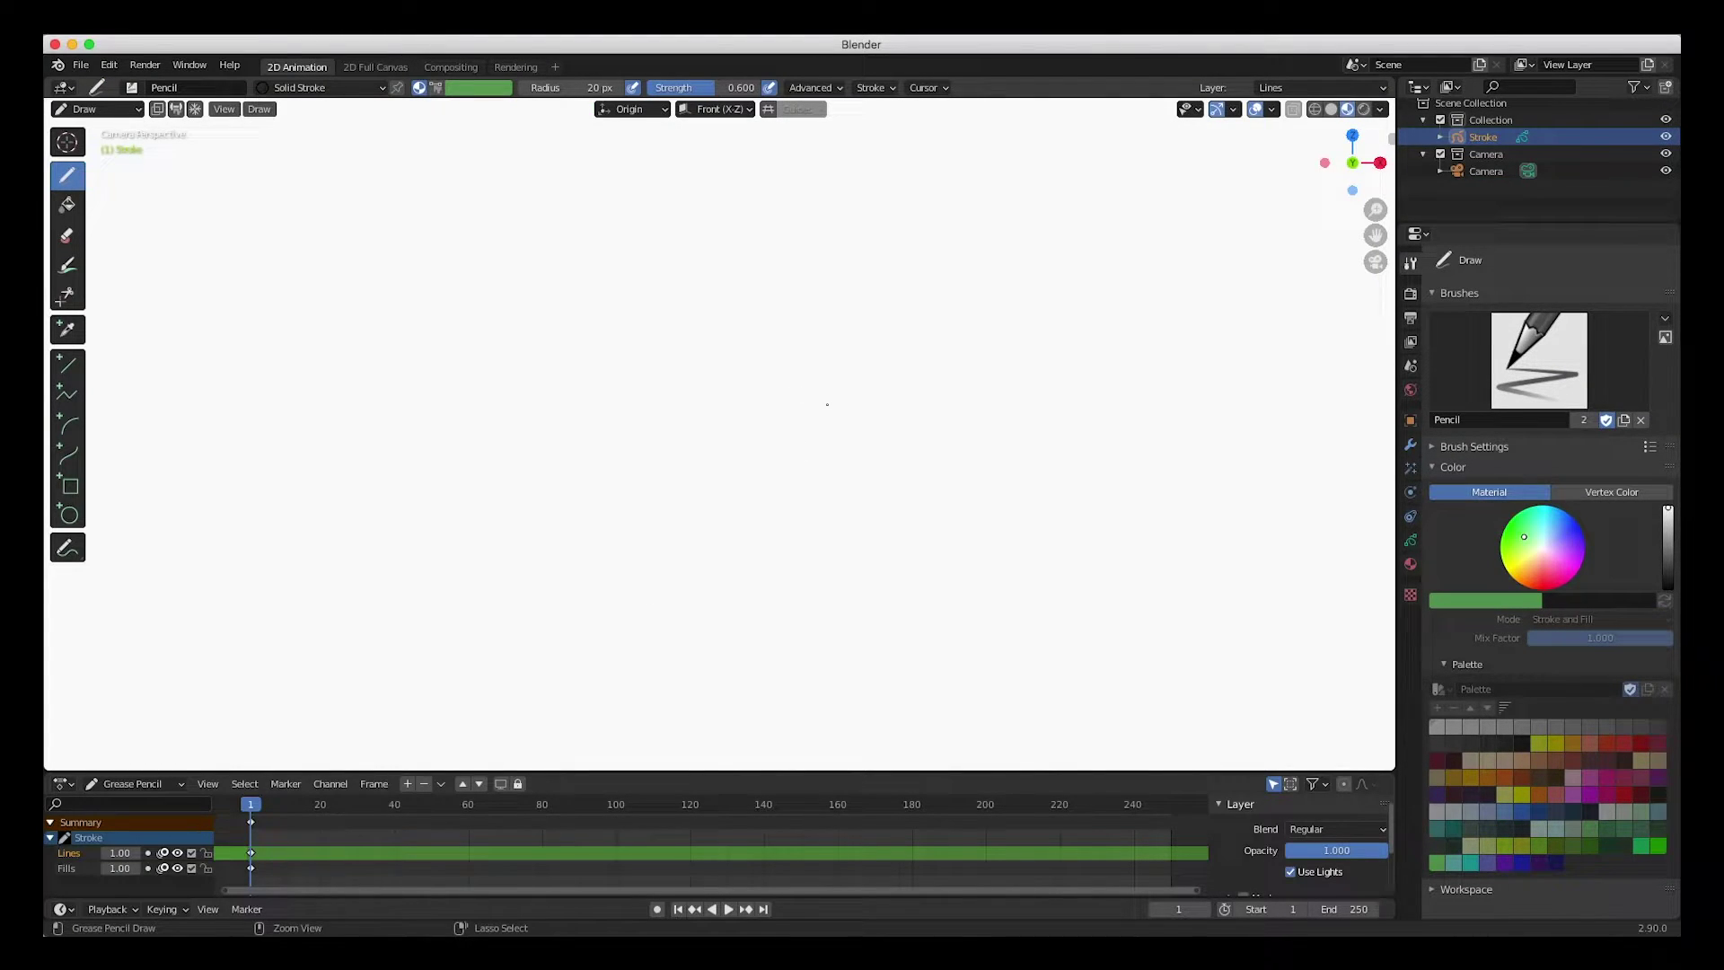
key(Home)
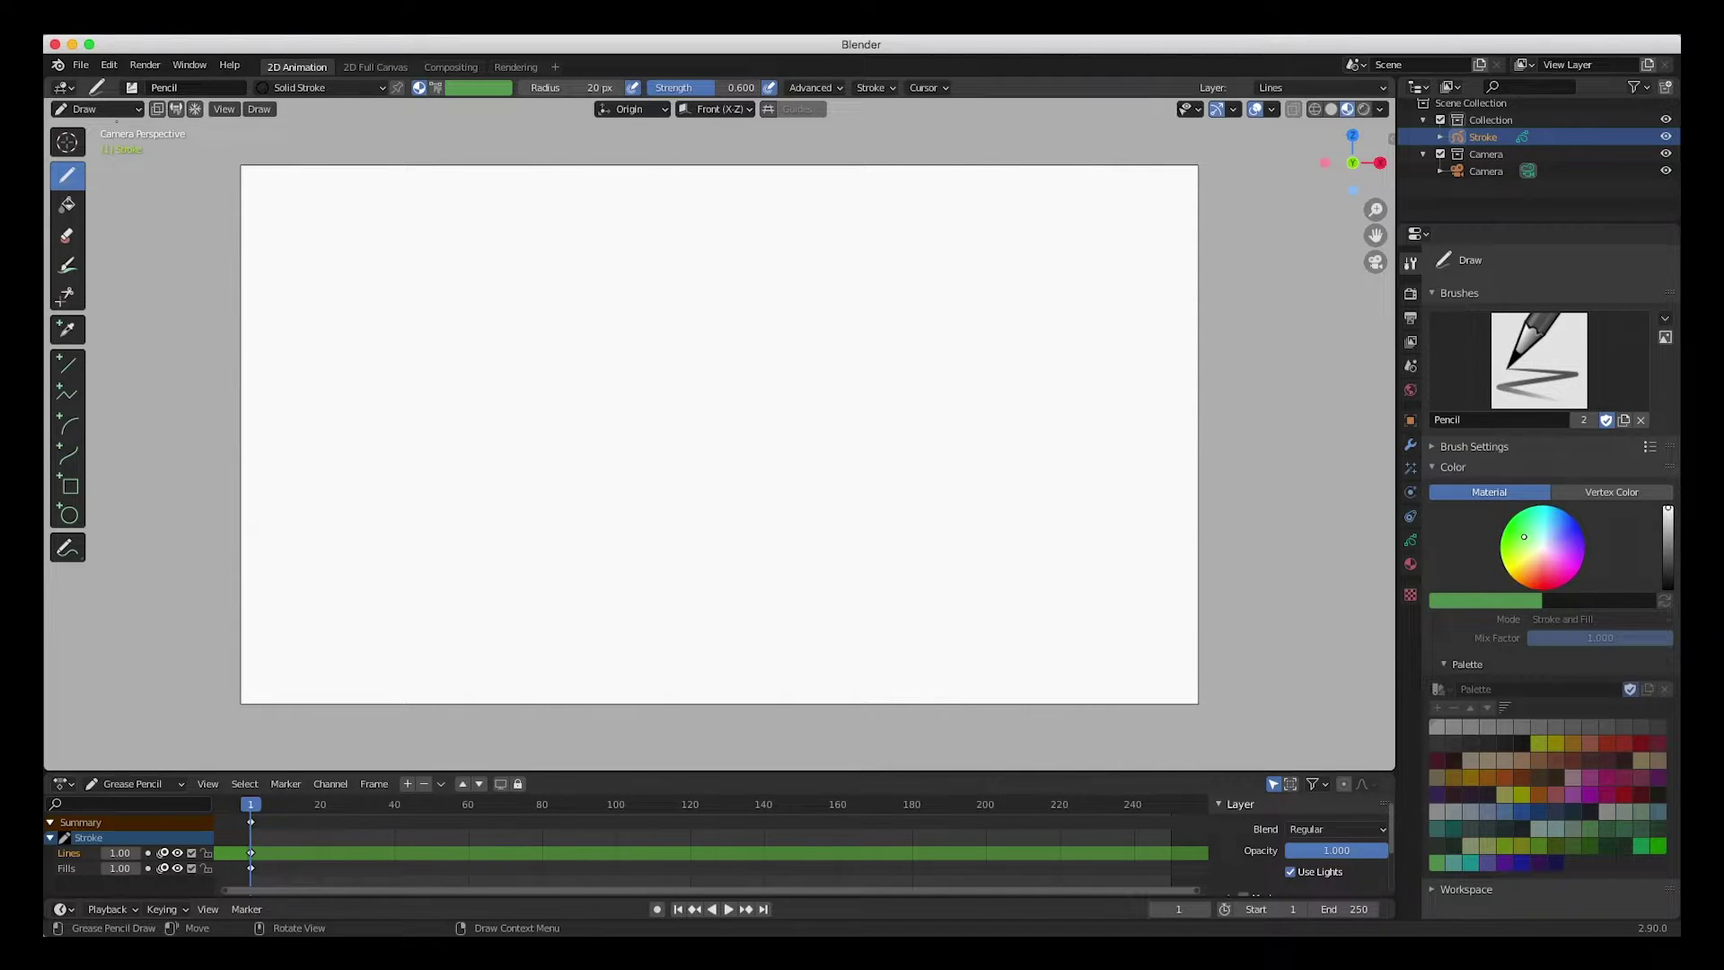
click(94, 109)
click(121, 130)
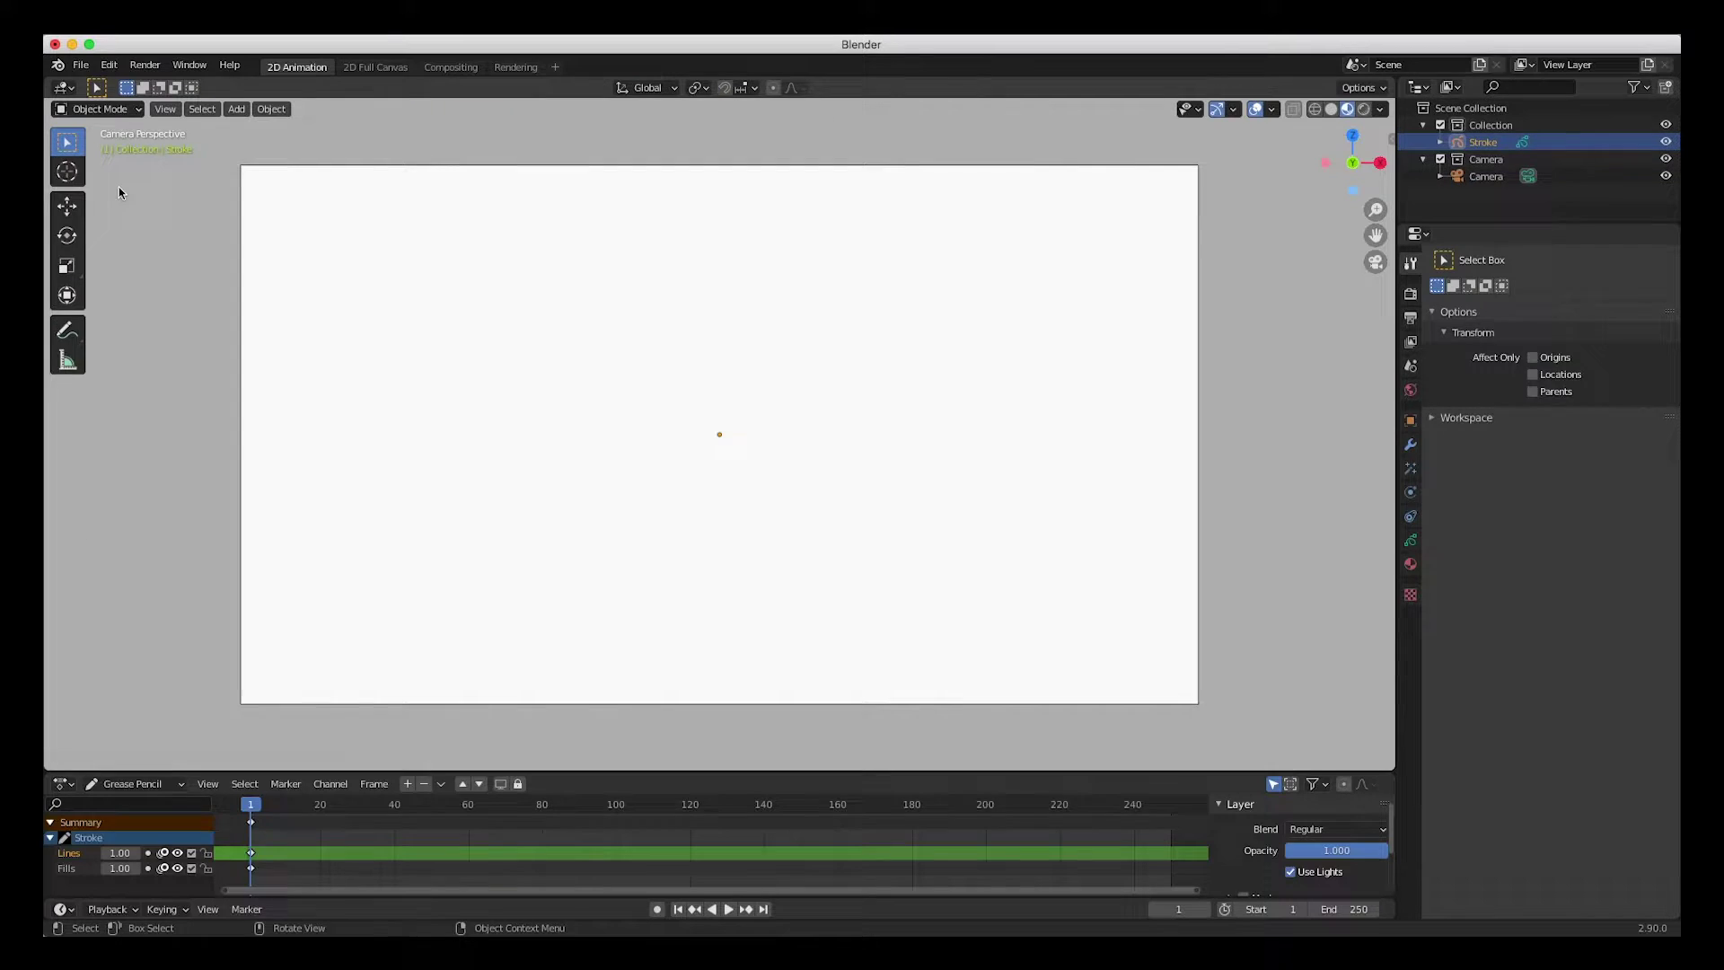
- Add the Walk Cycle Ref.jpg file from the Desktop as a reference image
click(236, 108)
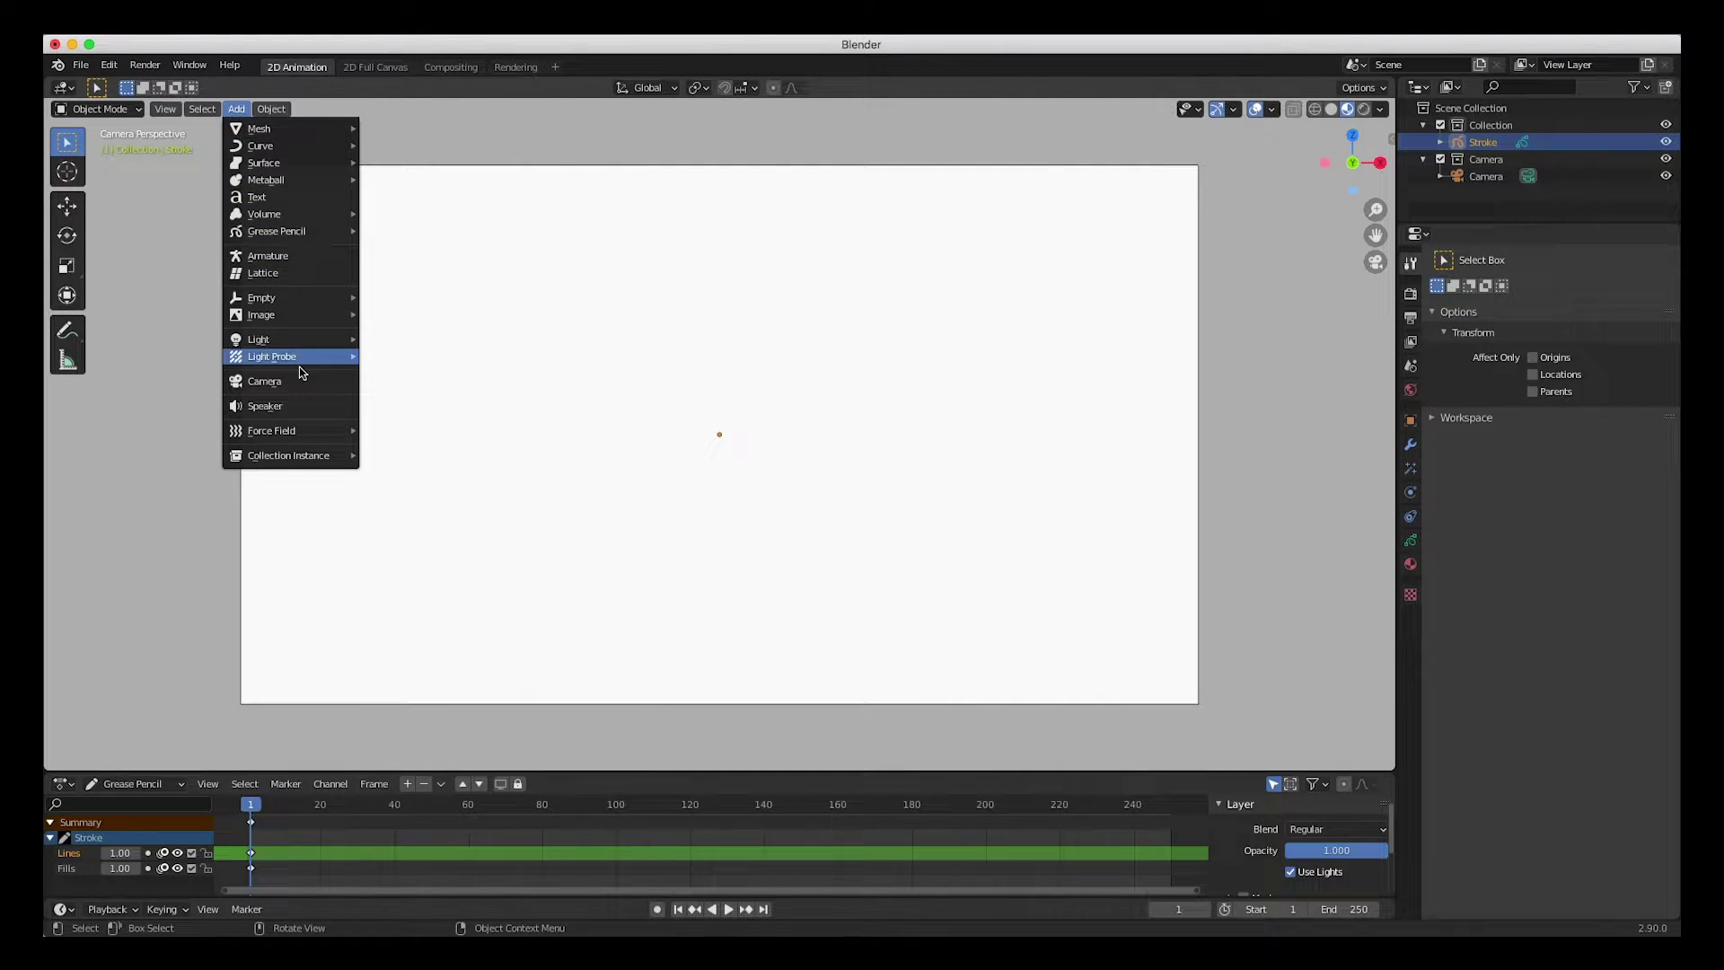
mouse_move(297, 316)
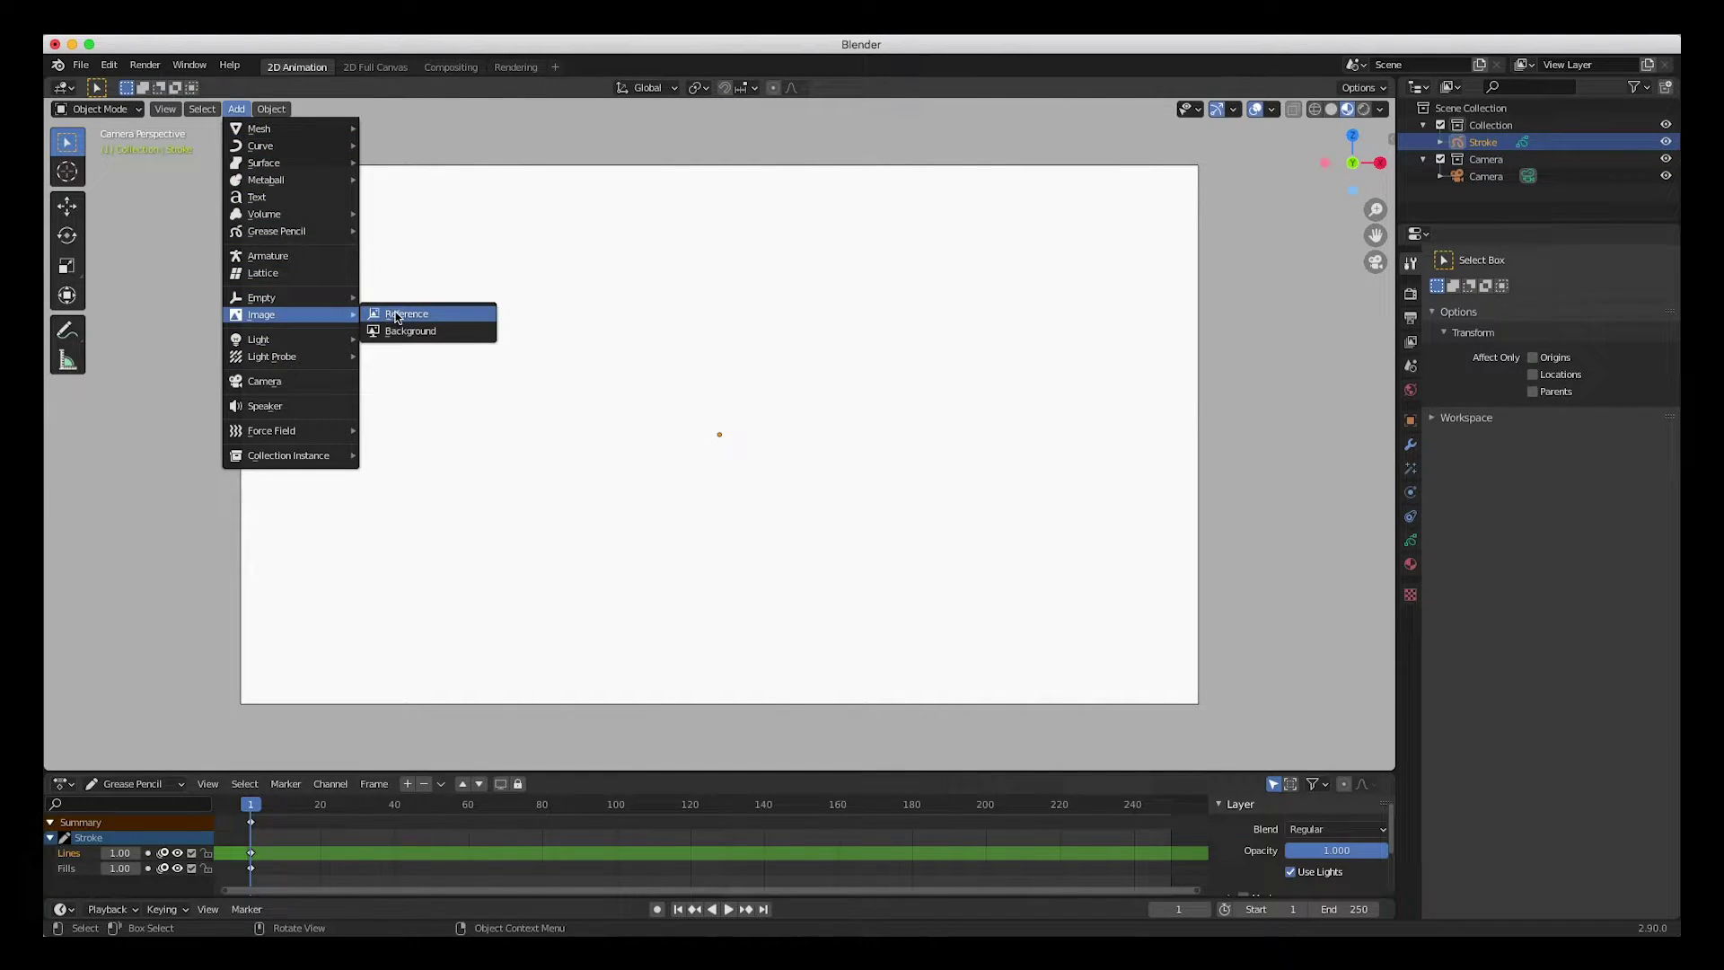
click(412, 318)
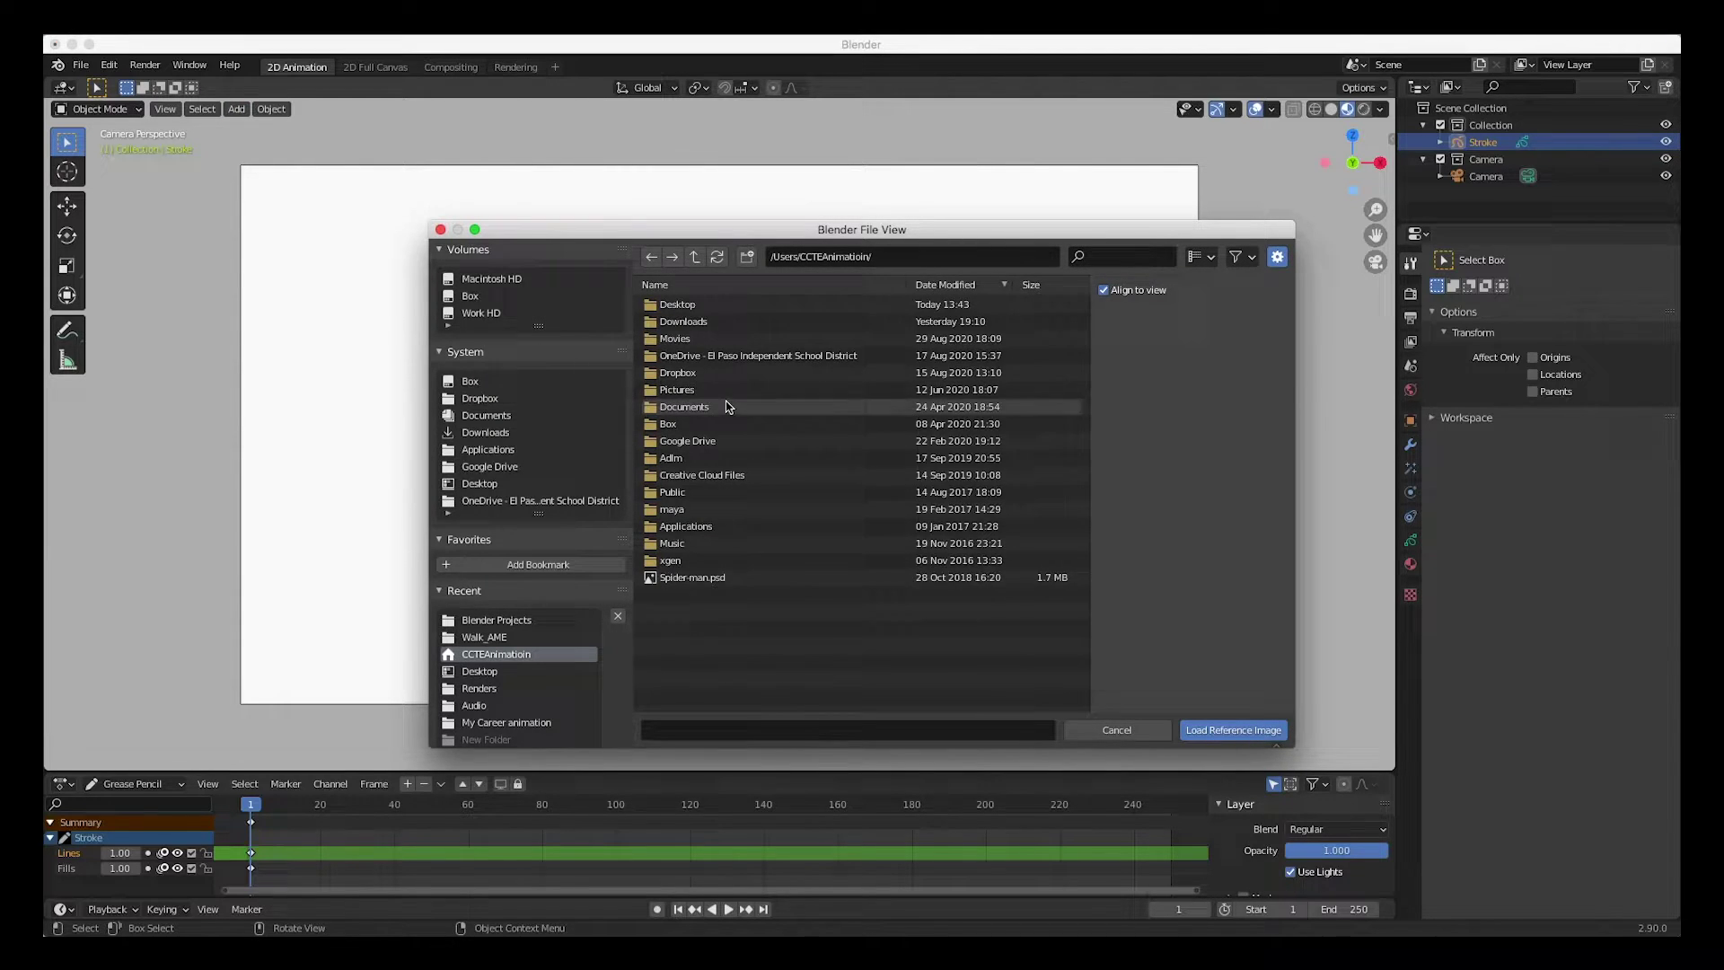
click(483, 487)
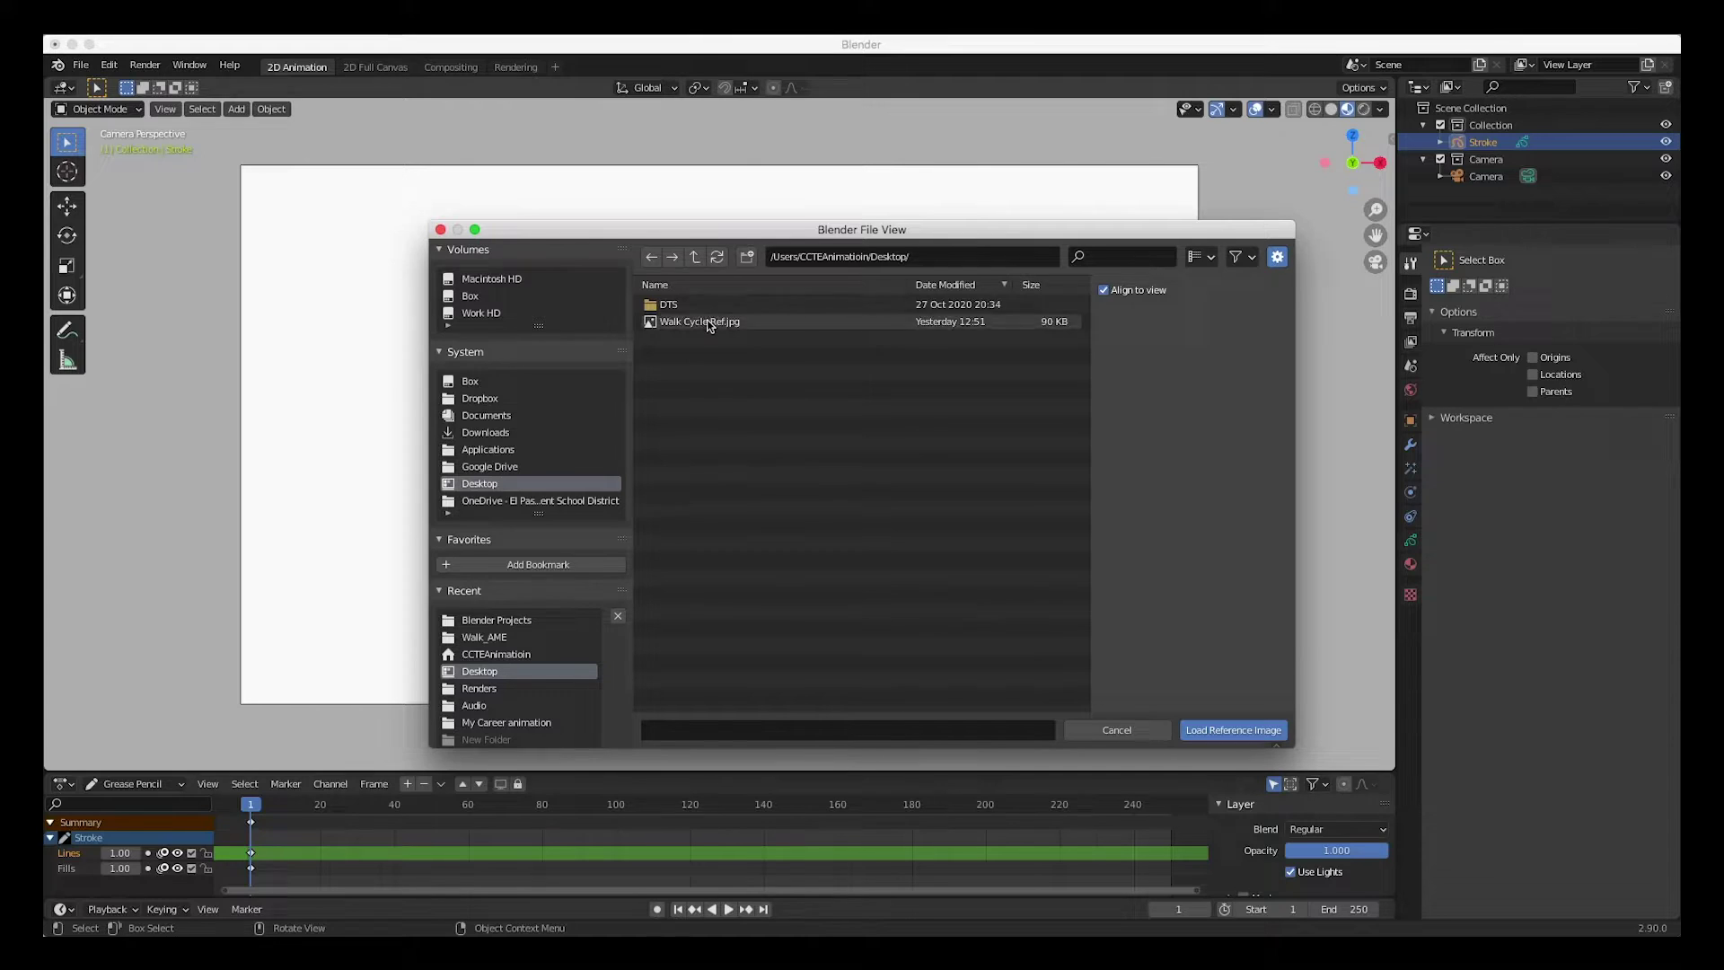
click(710, 323)
click(1229, 729)
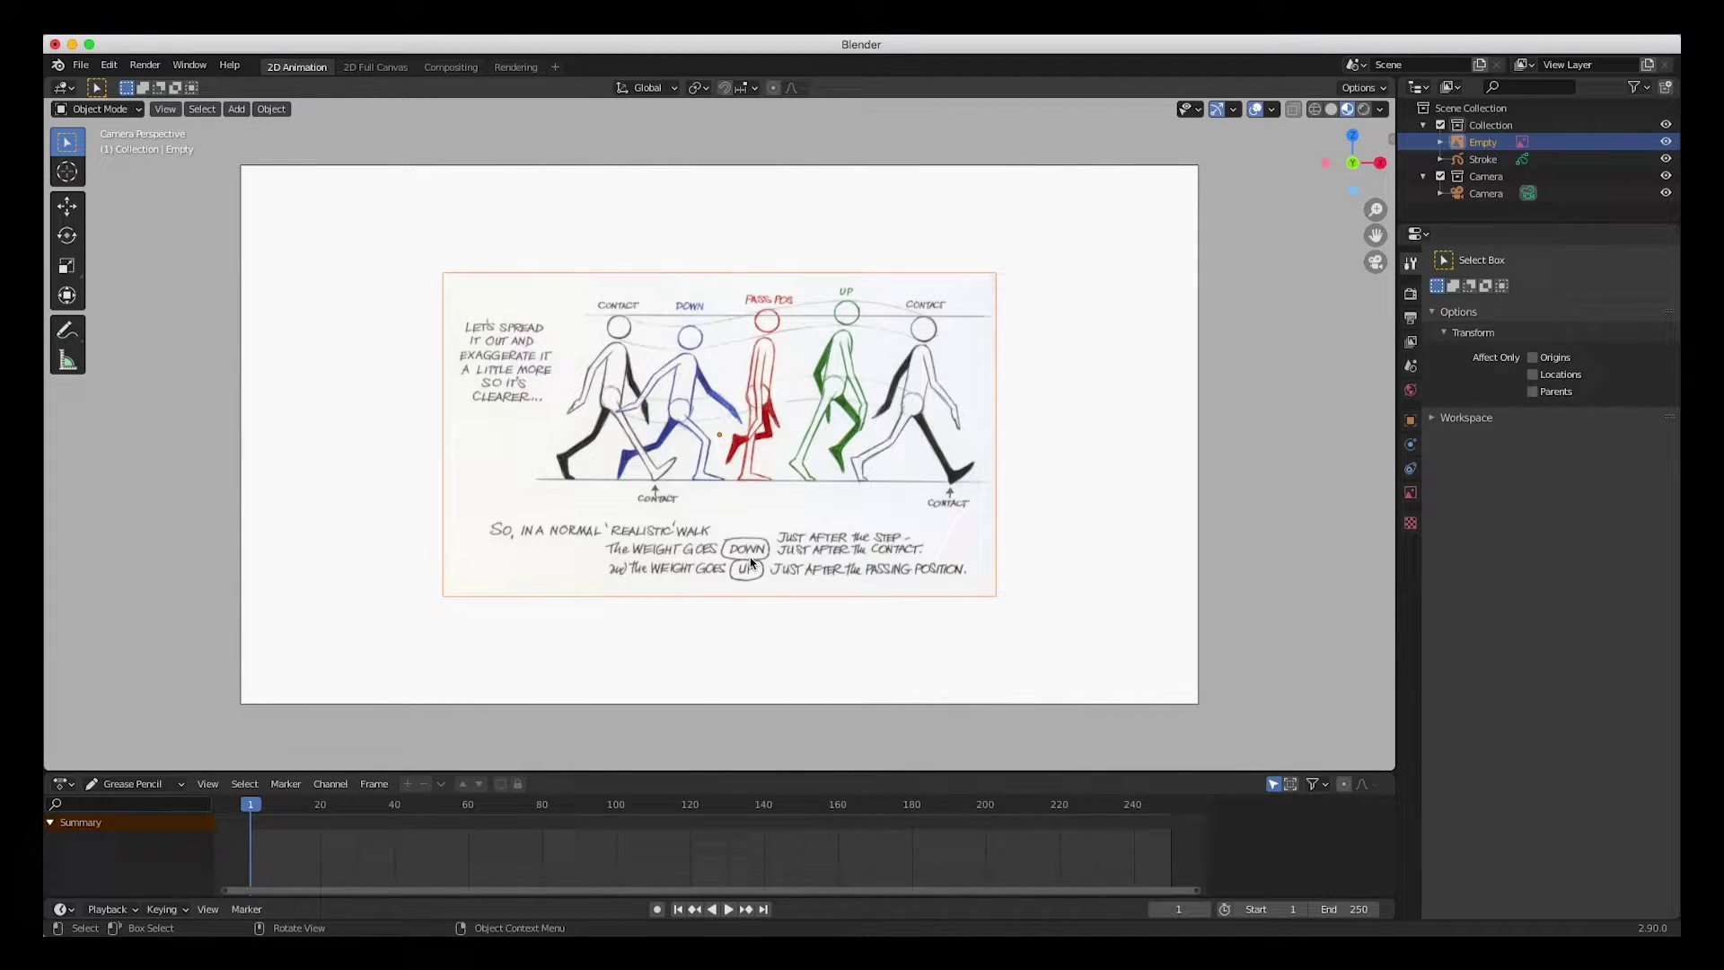
- Scale down the reference image, move it into the upper-right corner of the camera frame and deselect it
click(508, 531)
drag(443, 595, 612, 488)
drag(811, 385, 1036, 298)
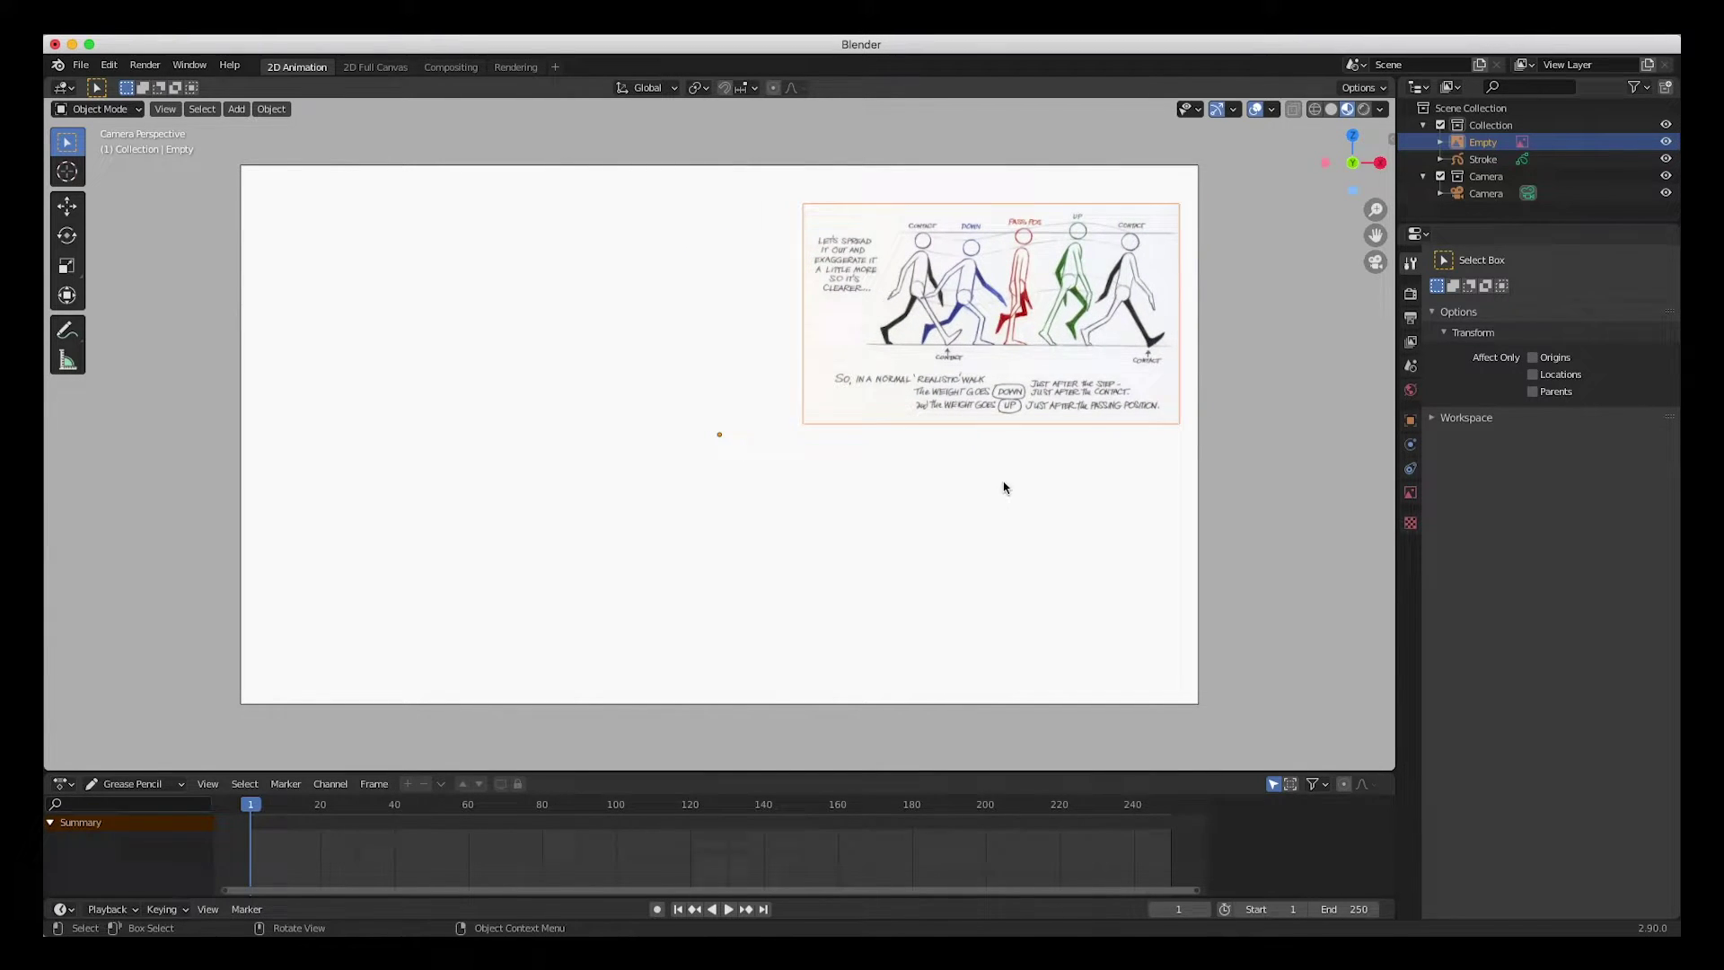
click(916, 480)
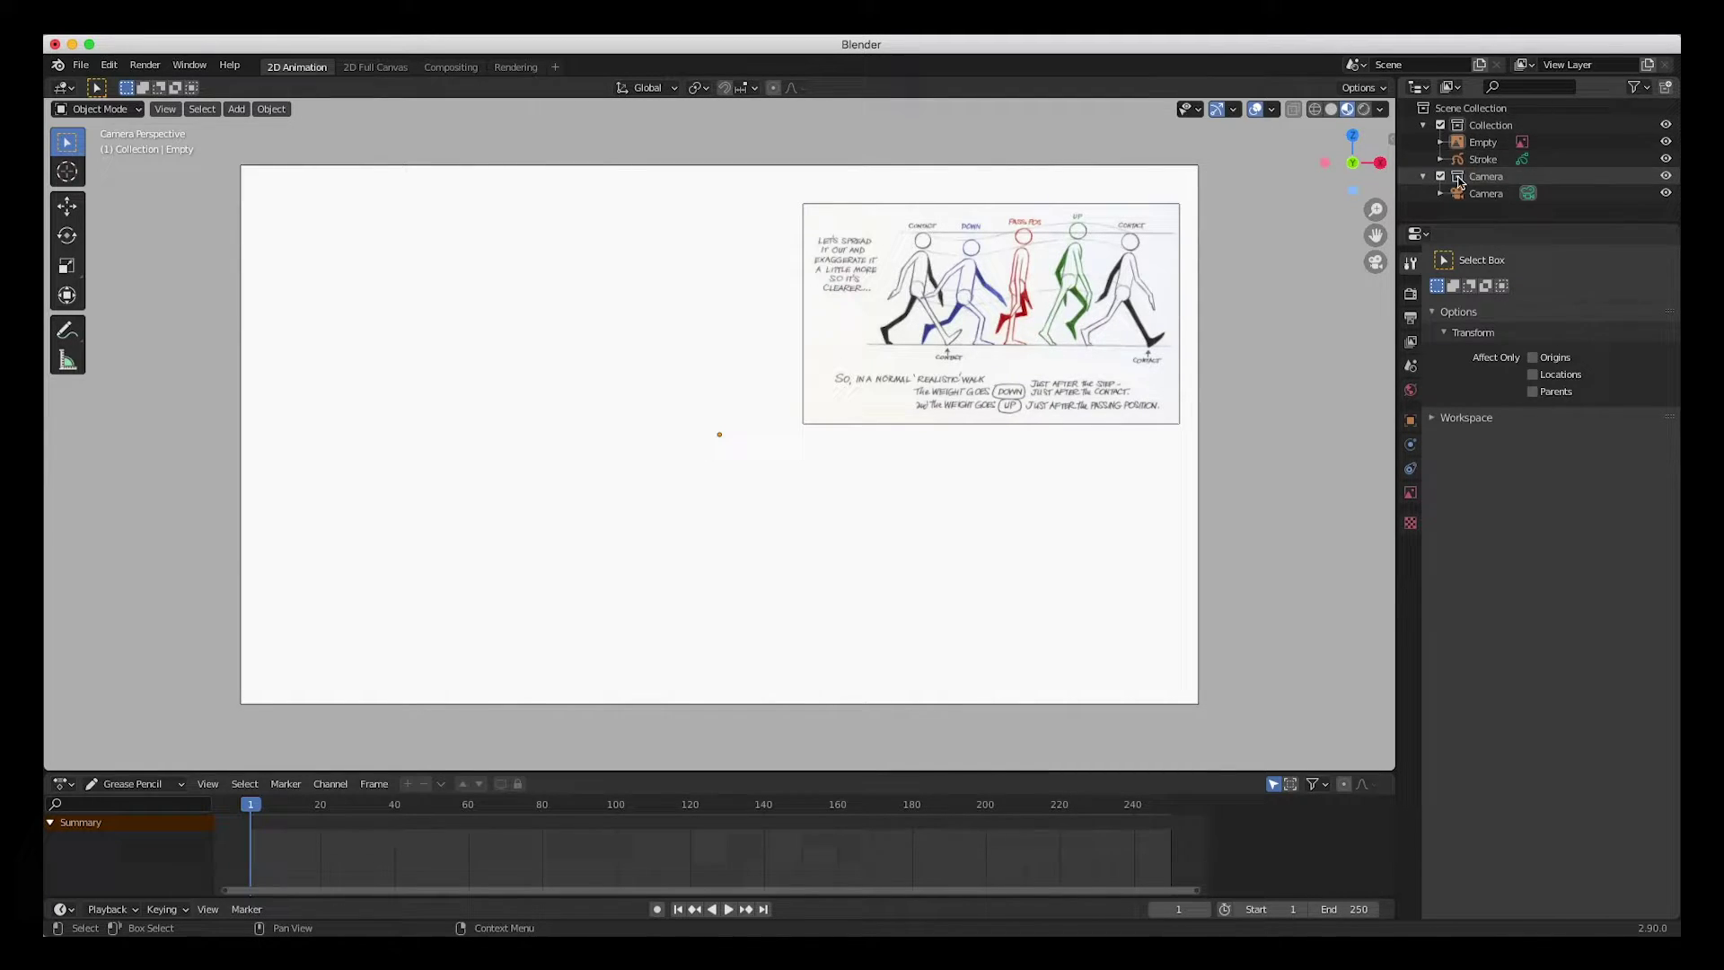
- Rename the Stroke grease pencil object as "Walk Obj" and expand it to show its data
click(1483, 160)
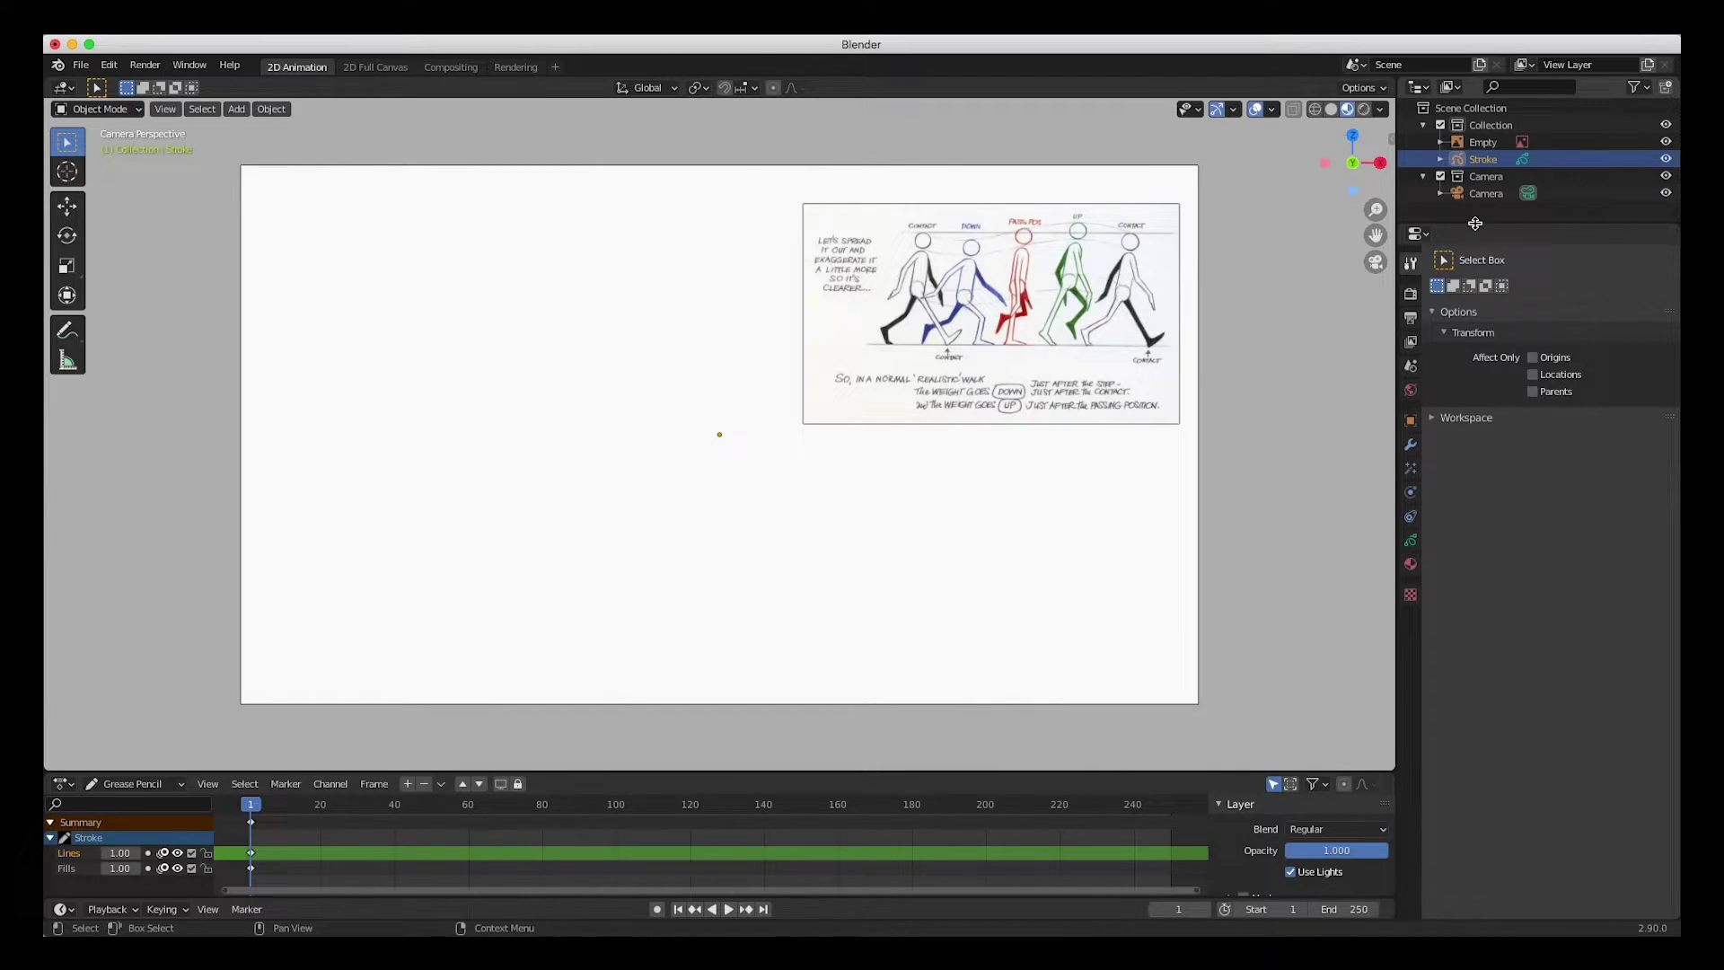
click(1410, 543)
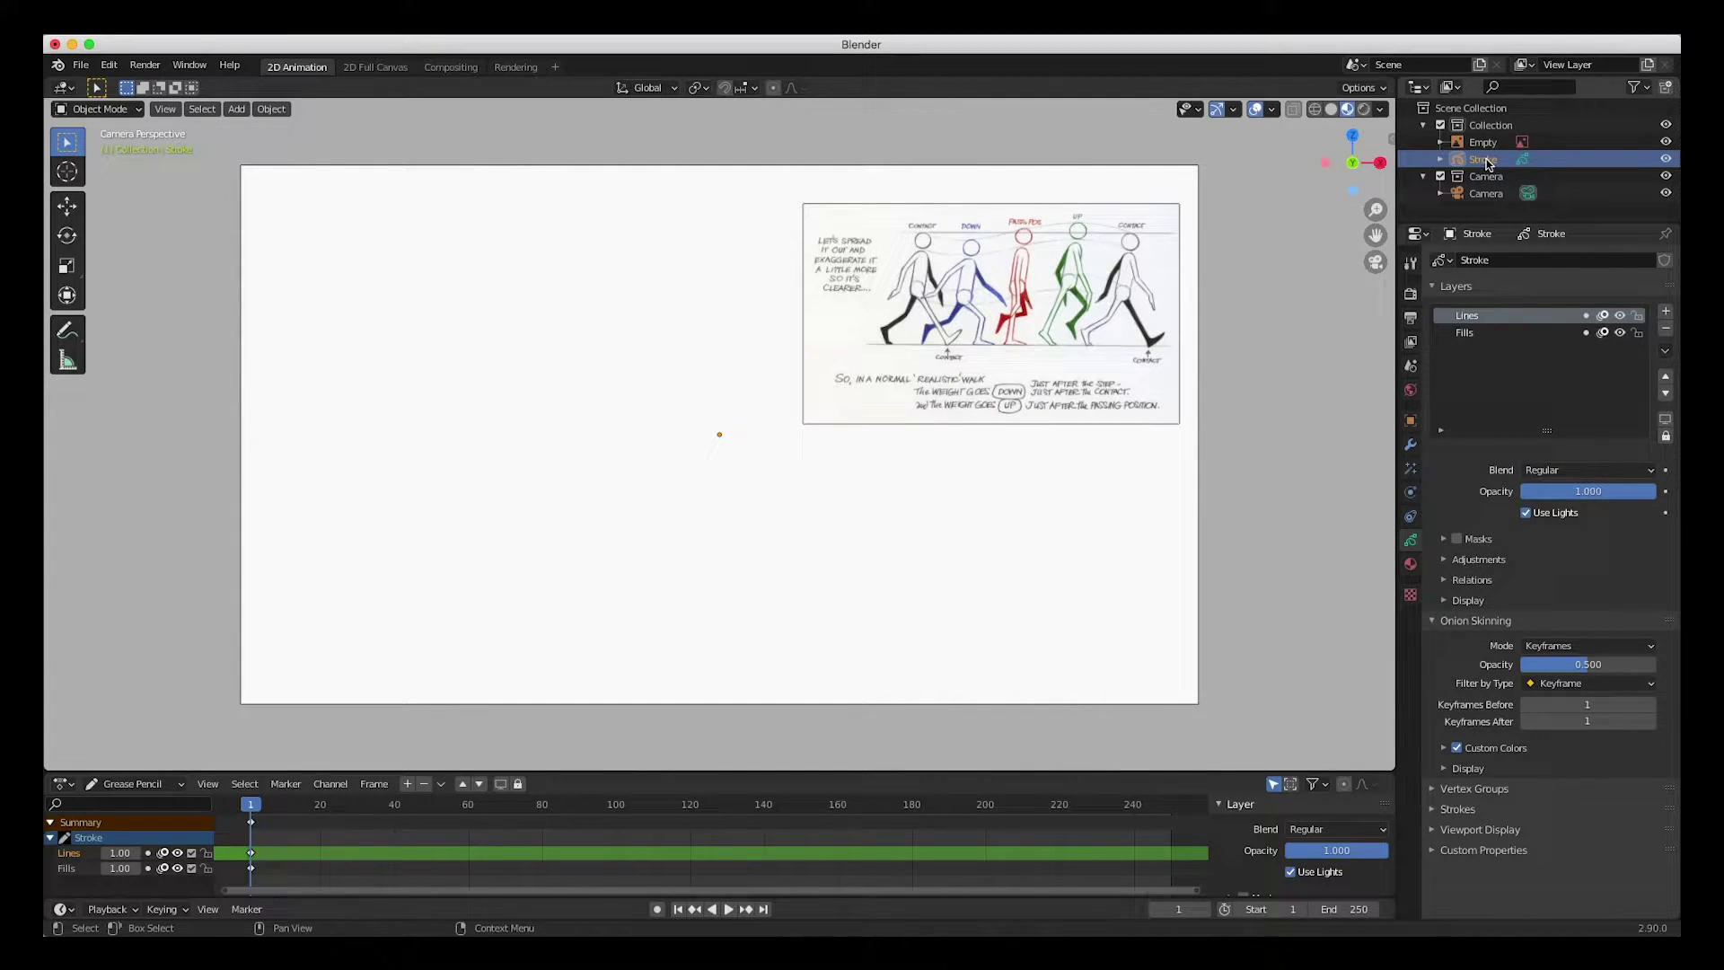
double_click(1485, 160)
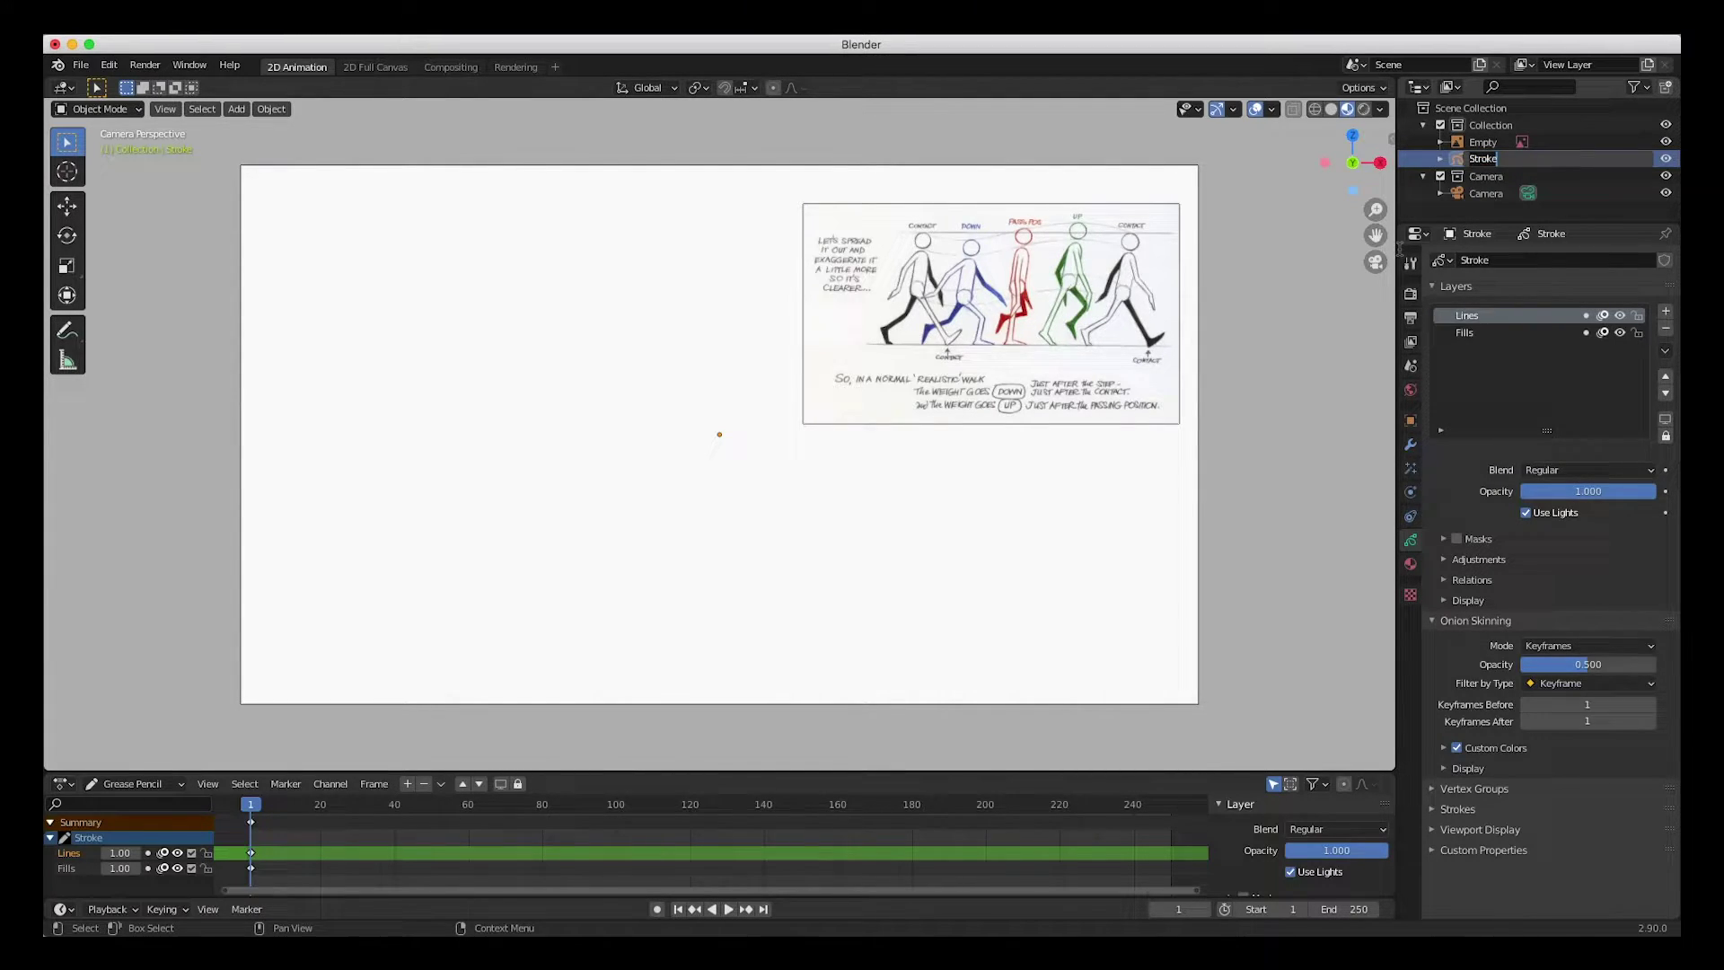
text(Walk Obj)
key(Return)
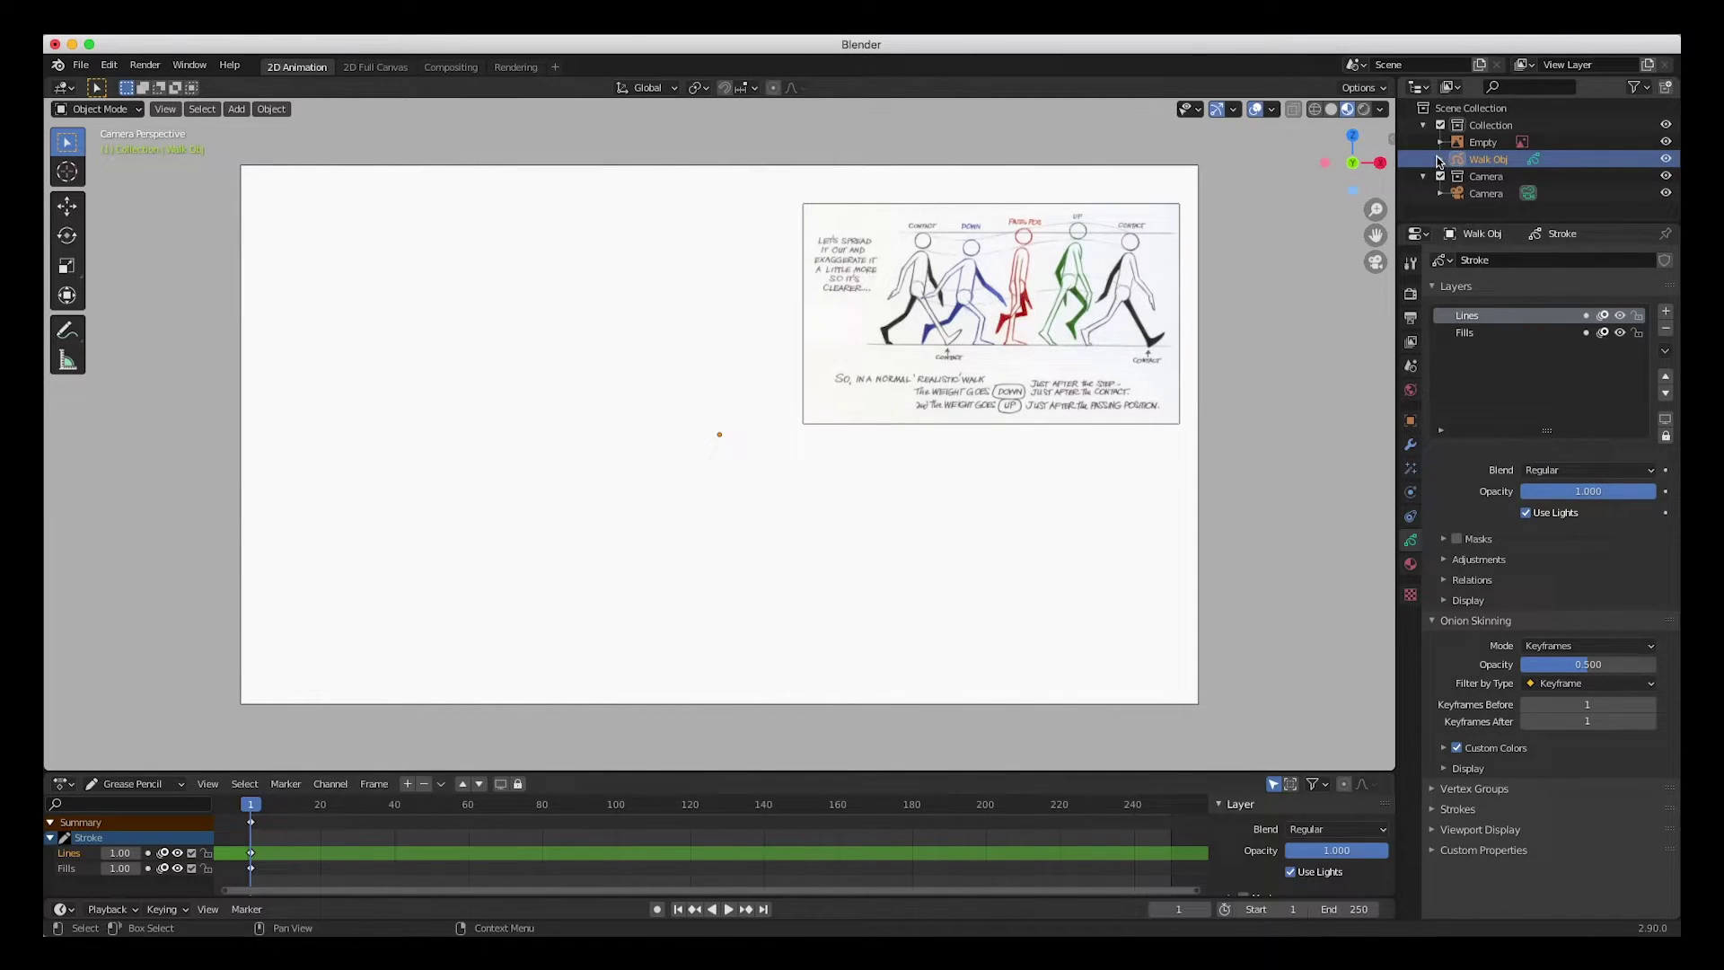
click(1442, 159)
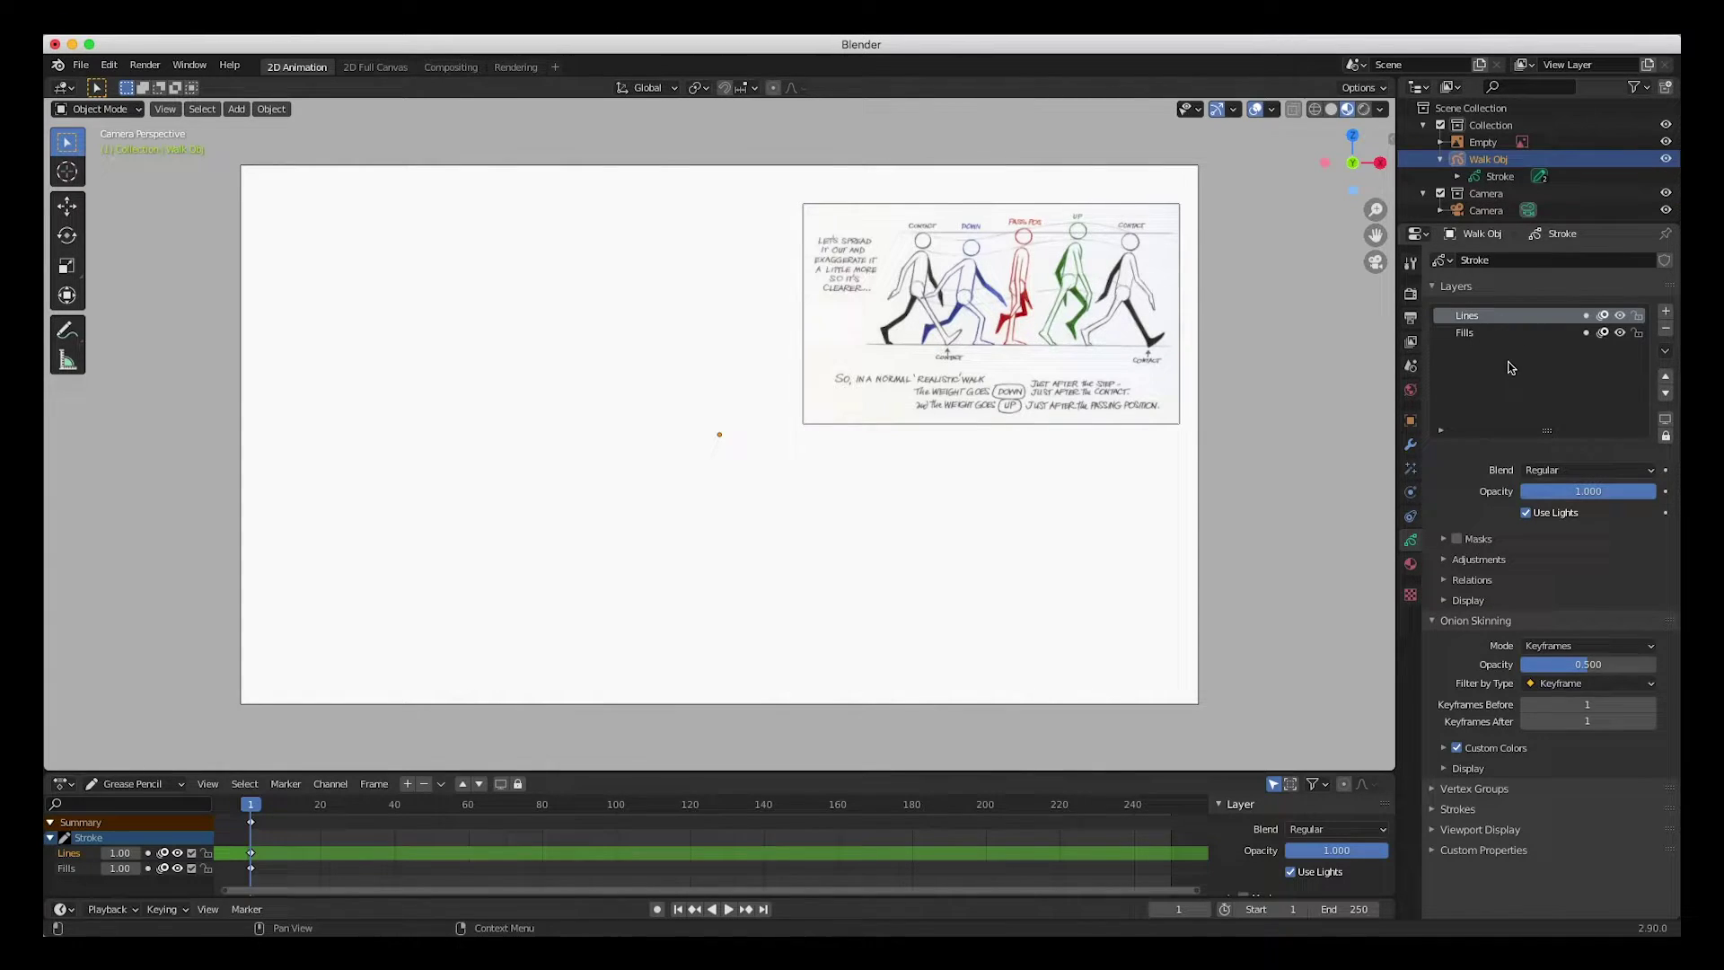
- Add a grease pencil layer named "Sketch" and place it below the Fills layer
click(1666, 310)
double_click(1492, 315)
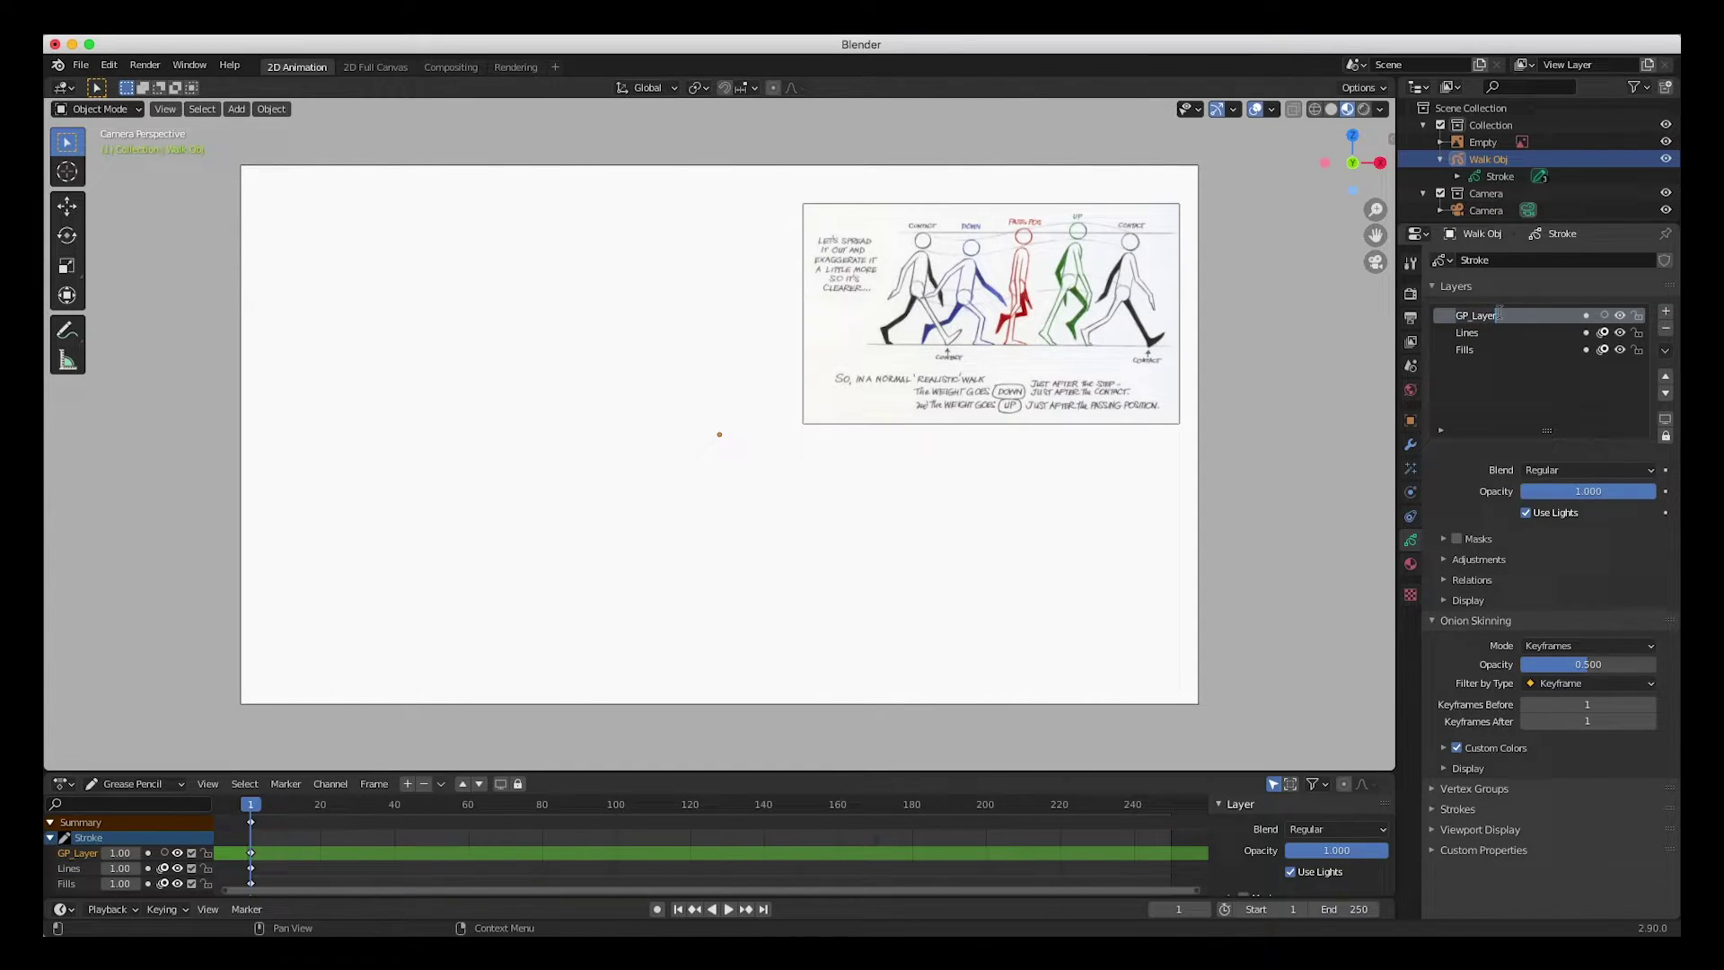
text(S)
key(Return)
click(1666, 395)
click(1666, 394)
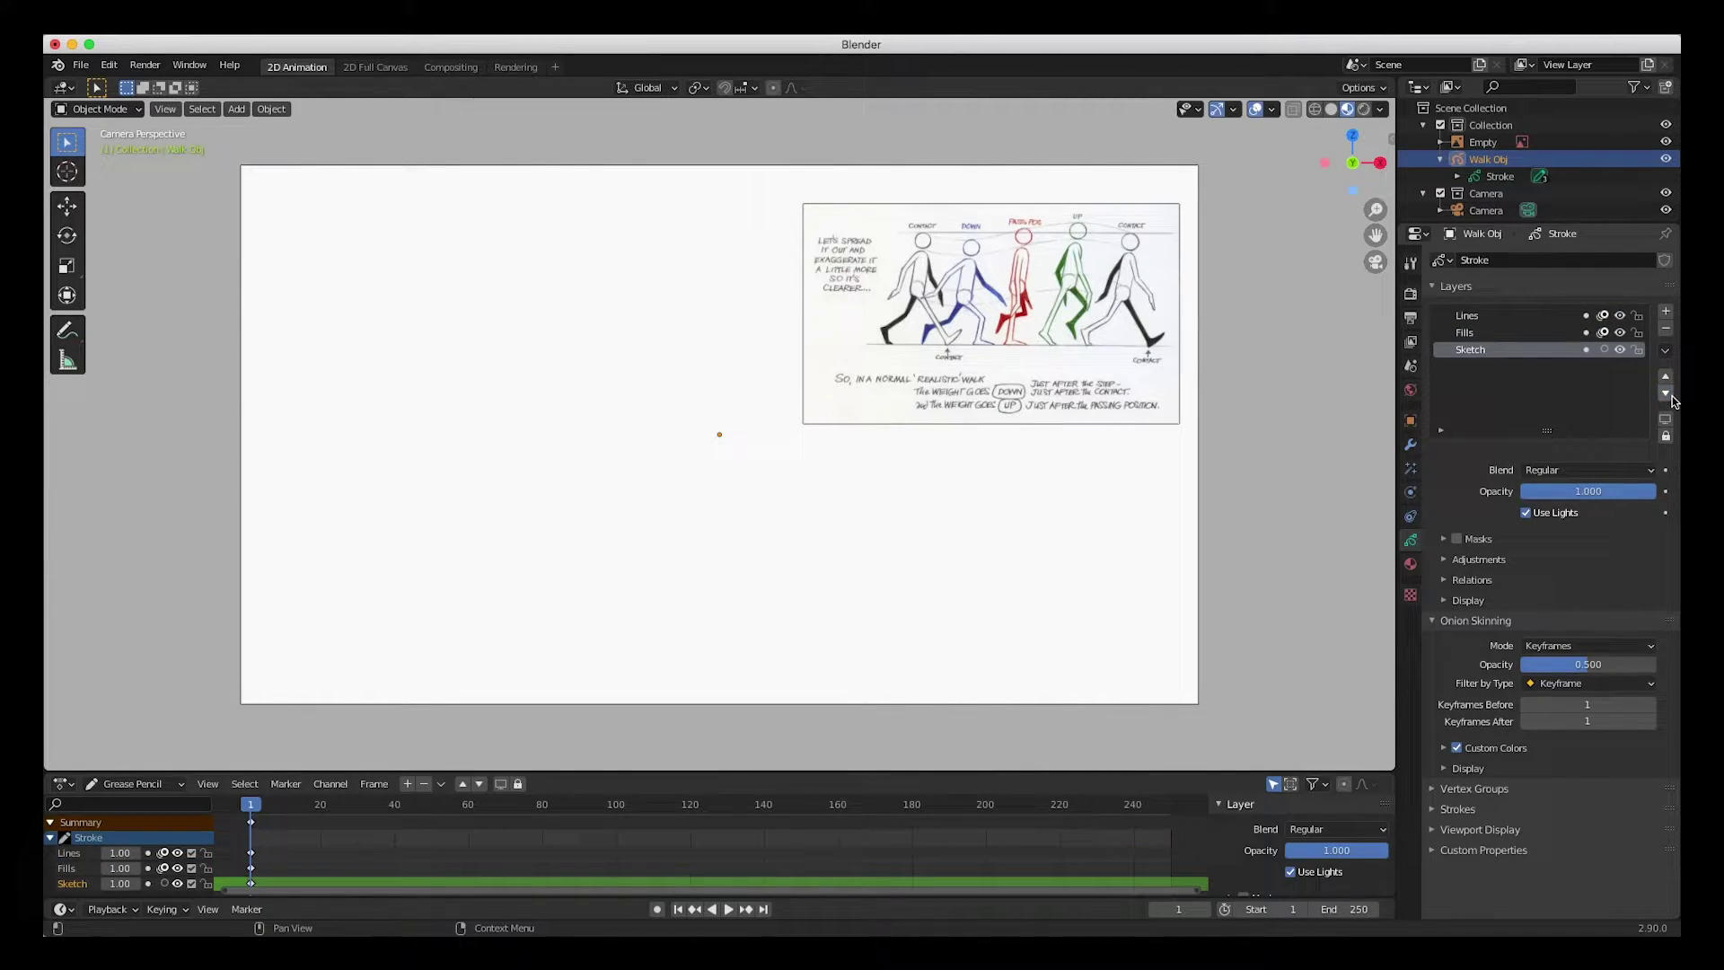
- Add a layer named "Guides" and place it below the Sketch layer
click(1666, 311)
double_click(1487, 351)
text(Guides)
key(Return)
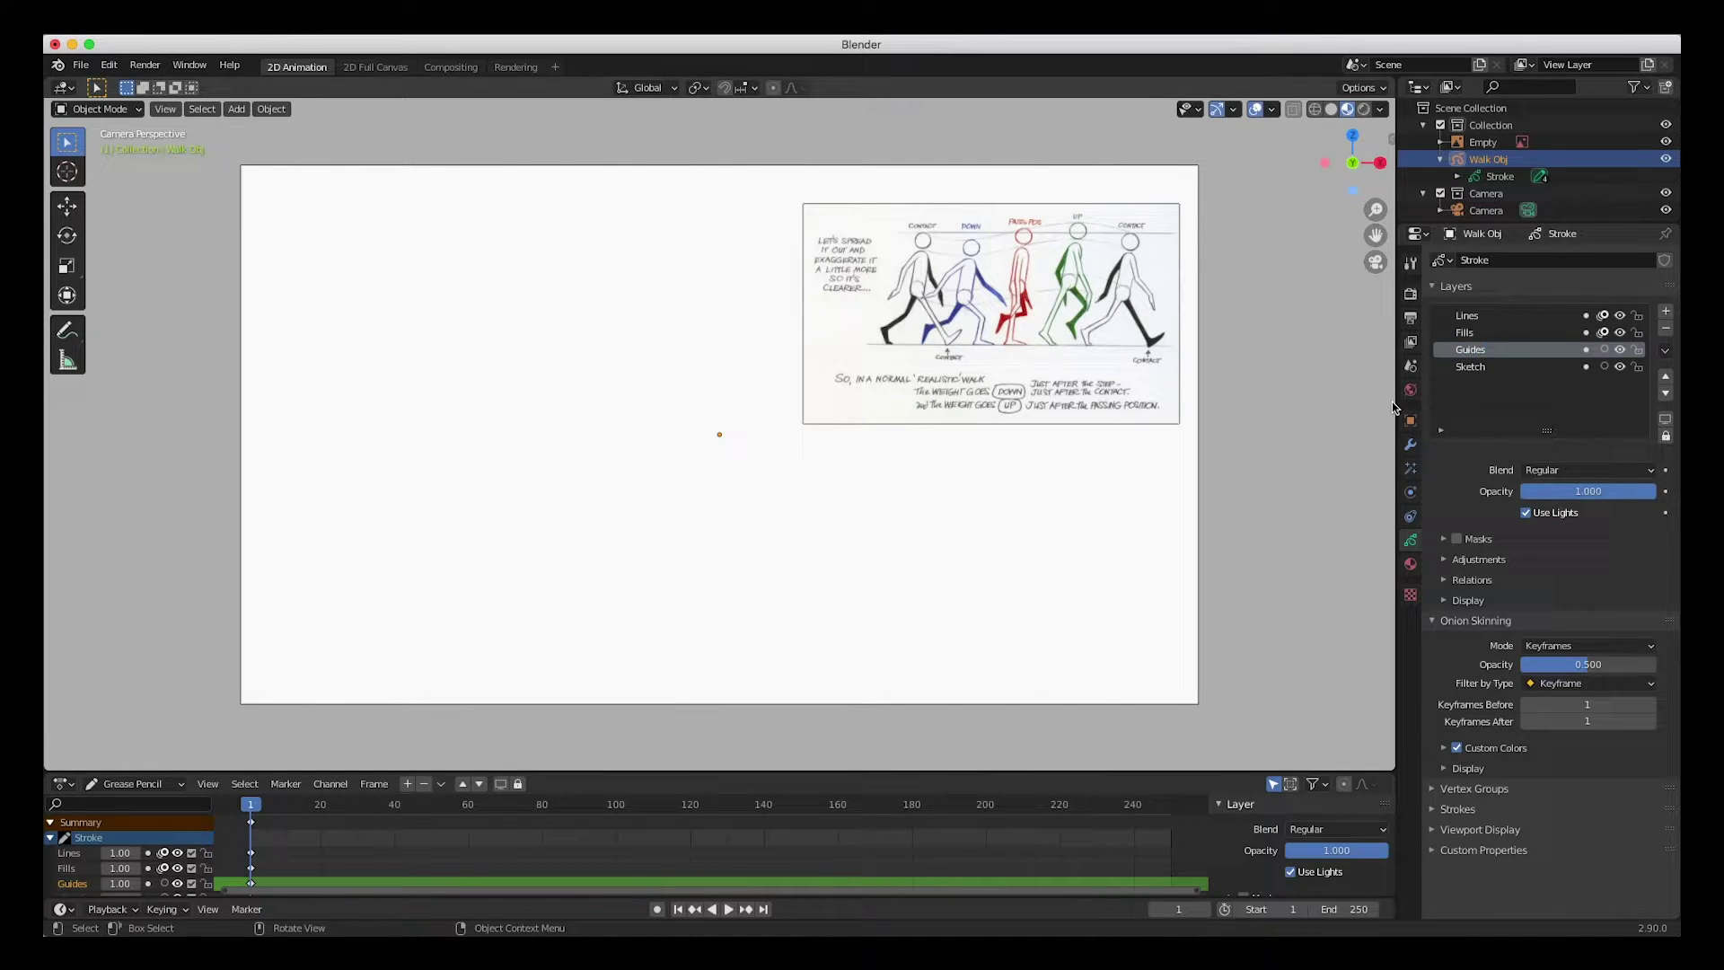
click(1667, 394)
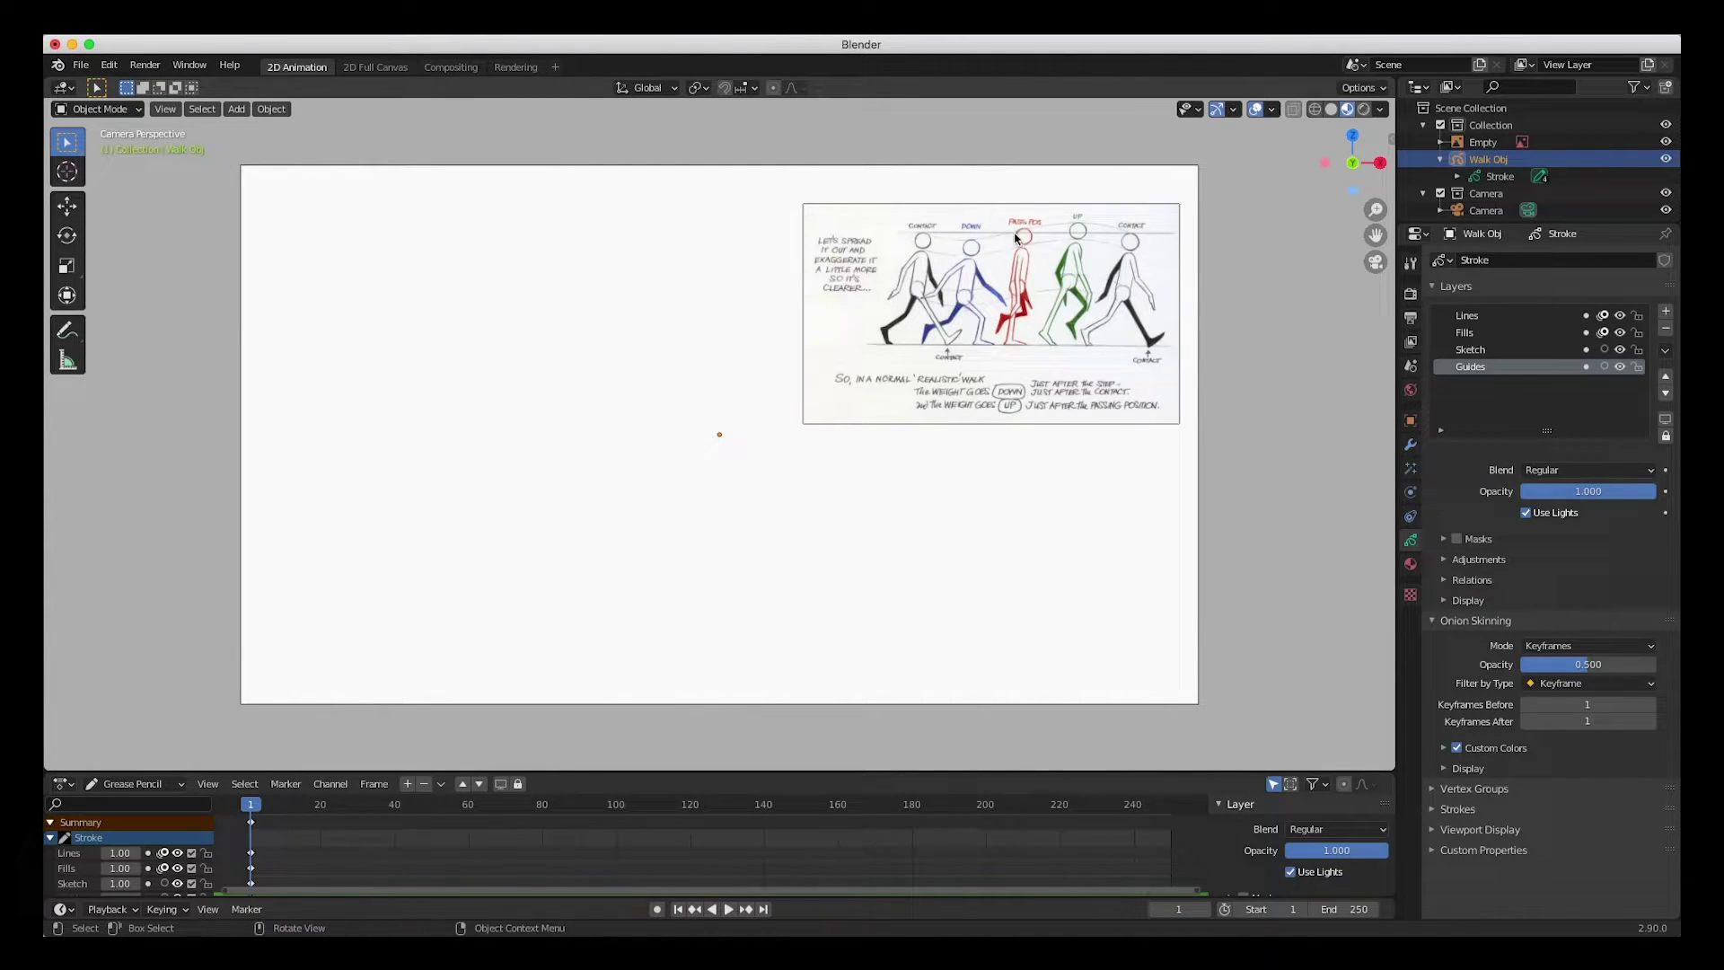
- In Draw mode, draw a ground line across the lower frame and a head-height line near the top on the Guides layer
click(100, 111)
click(101, 187)
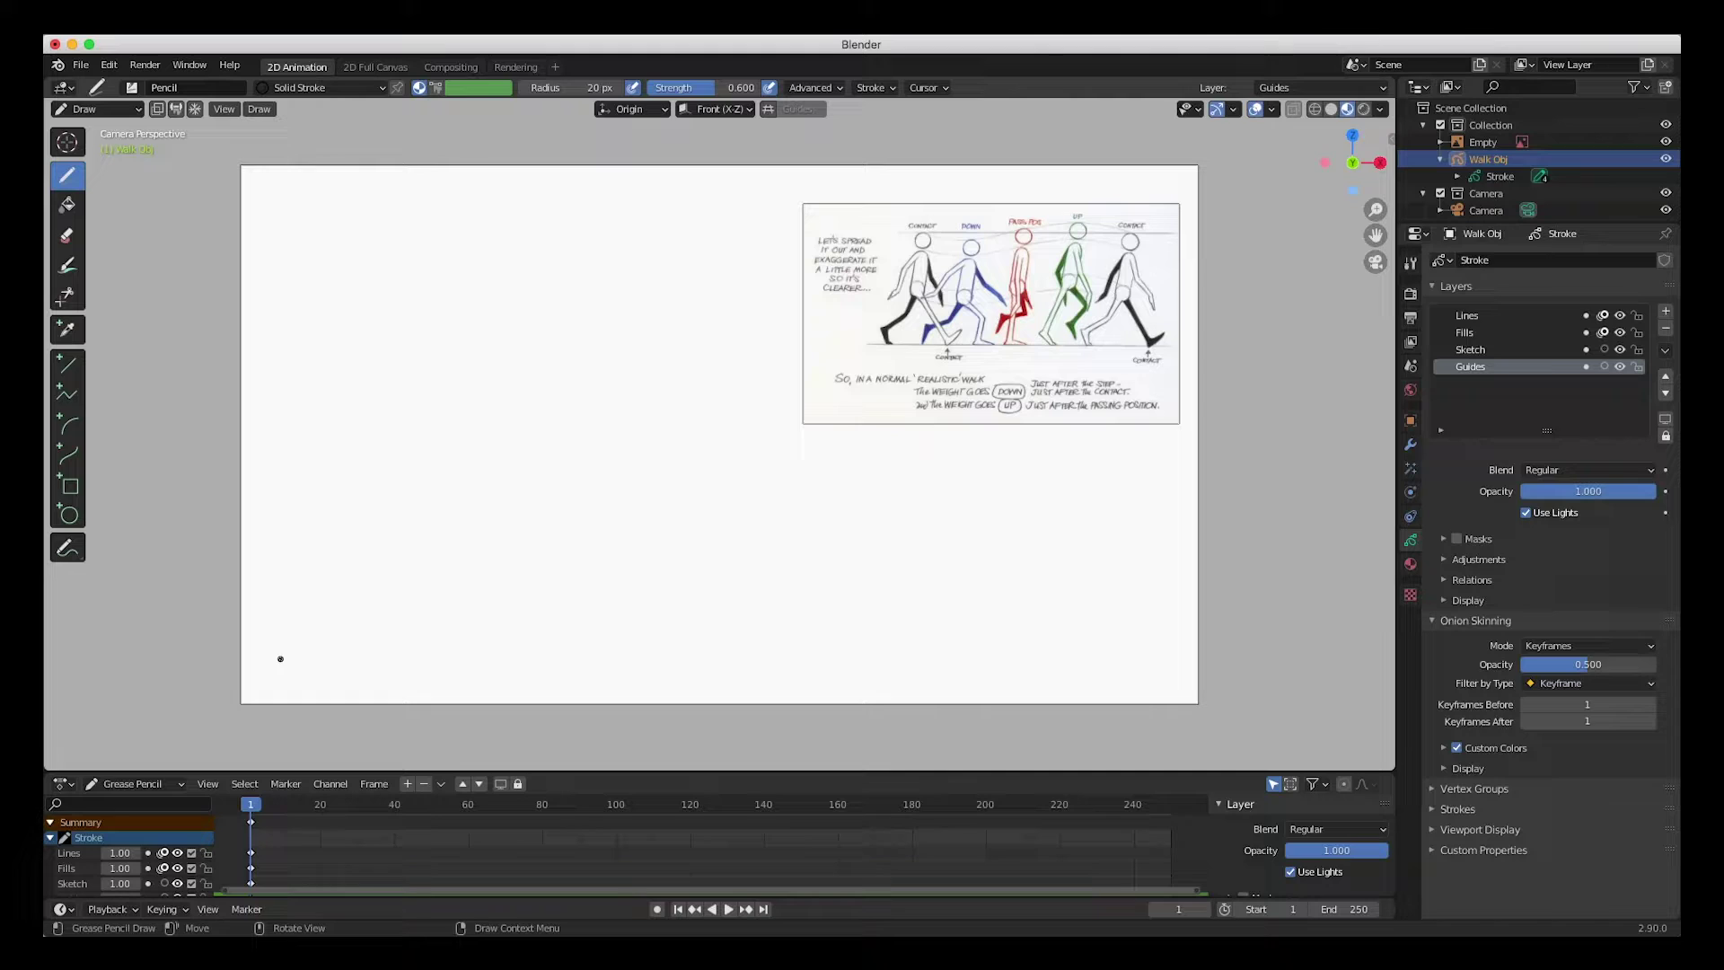
drag(295, 659, 1173, 648)
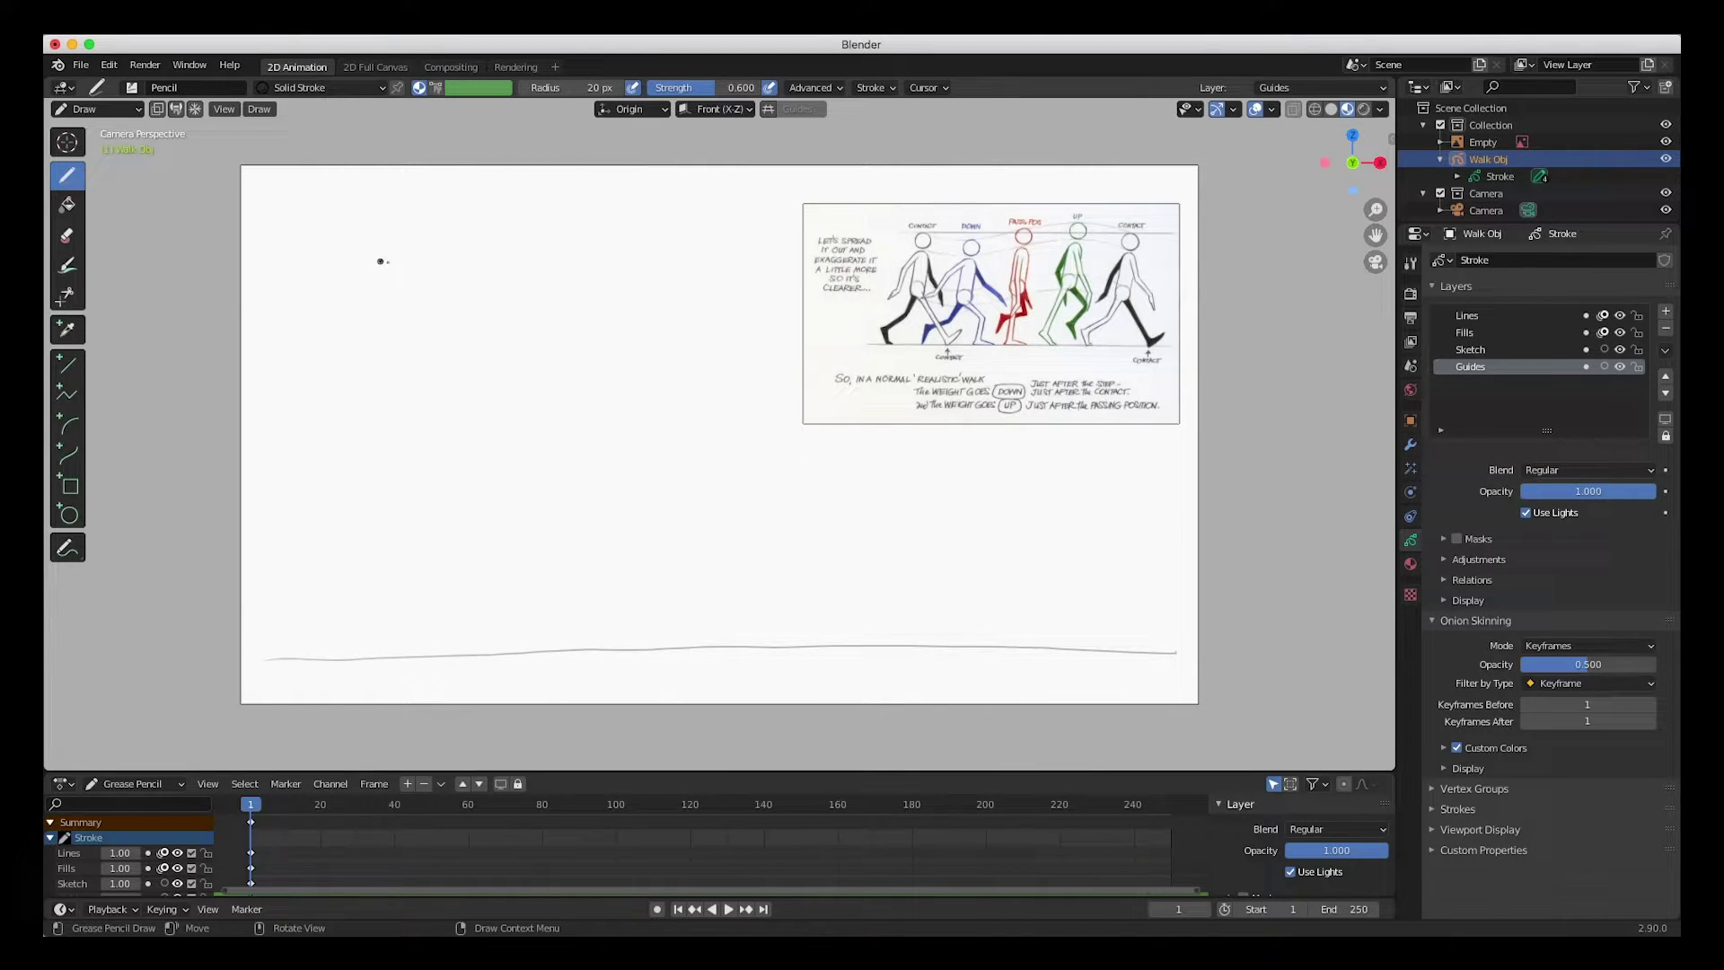
drag(333, 236, 787, 237)
- Lock the Guides layer, hide and lock the Lines and Fills layers, and make Sketch the active layer
click(1638, 367)
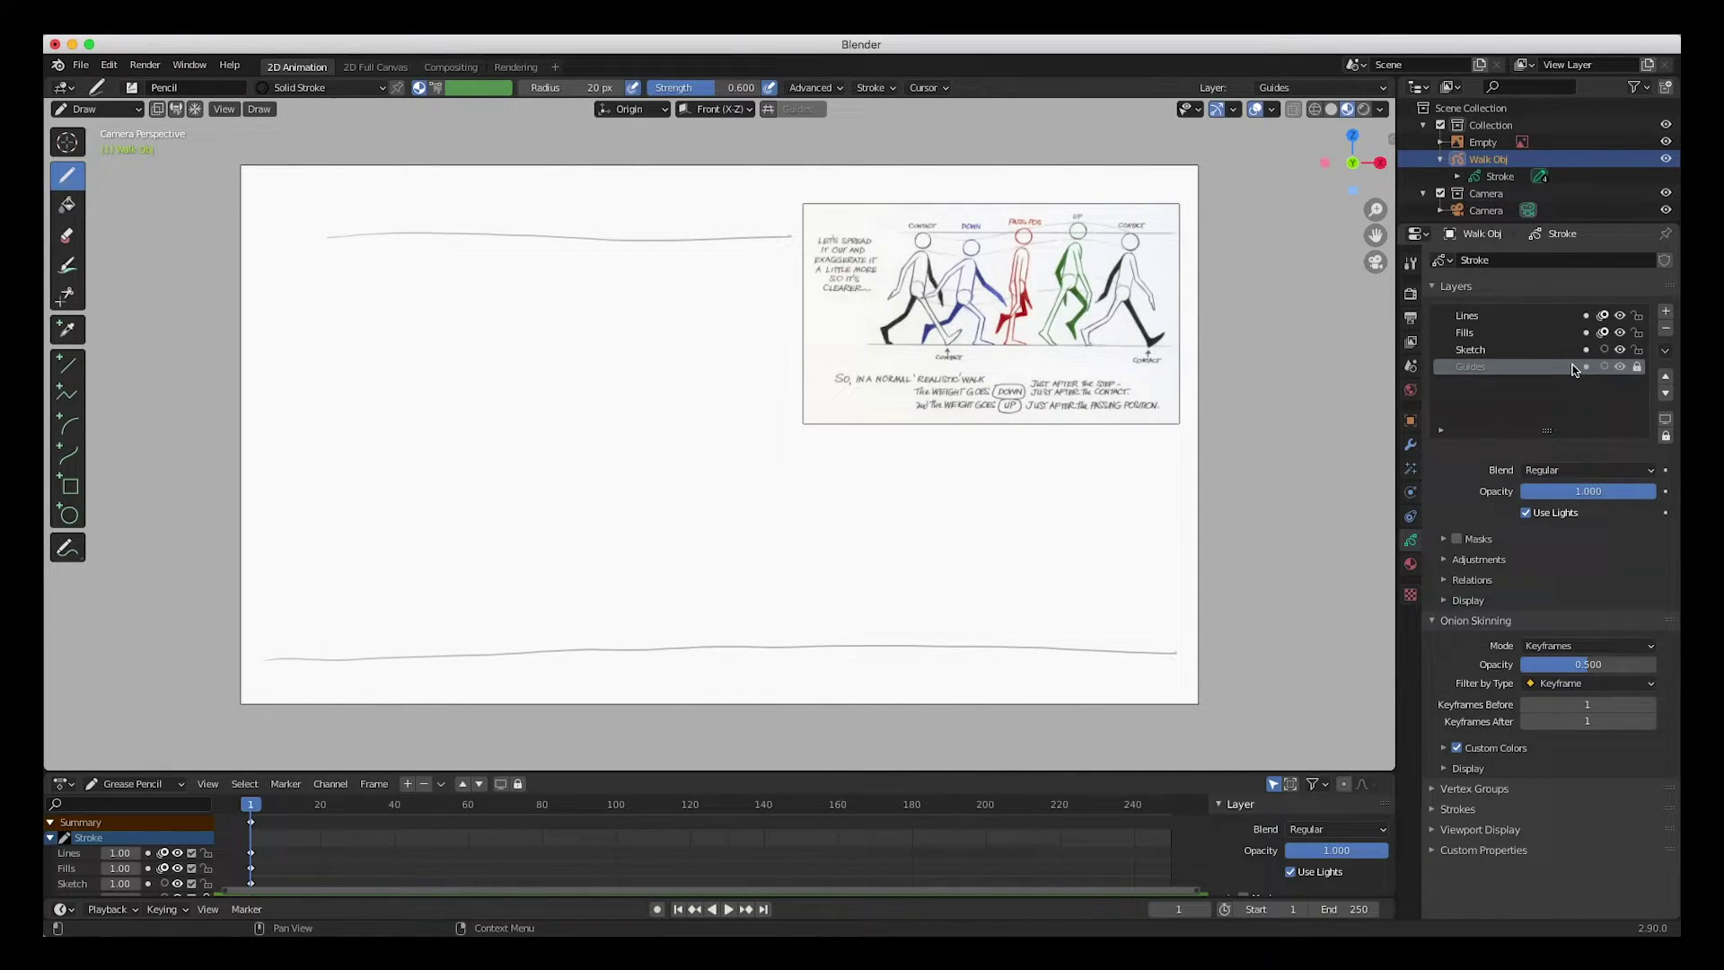
click(1620, 332)
click(1621, 316)
drag(1637, 332, 1637, 315)
click(1477, 350)
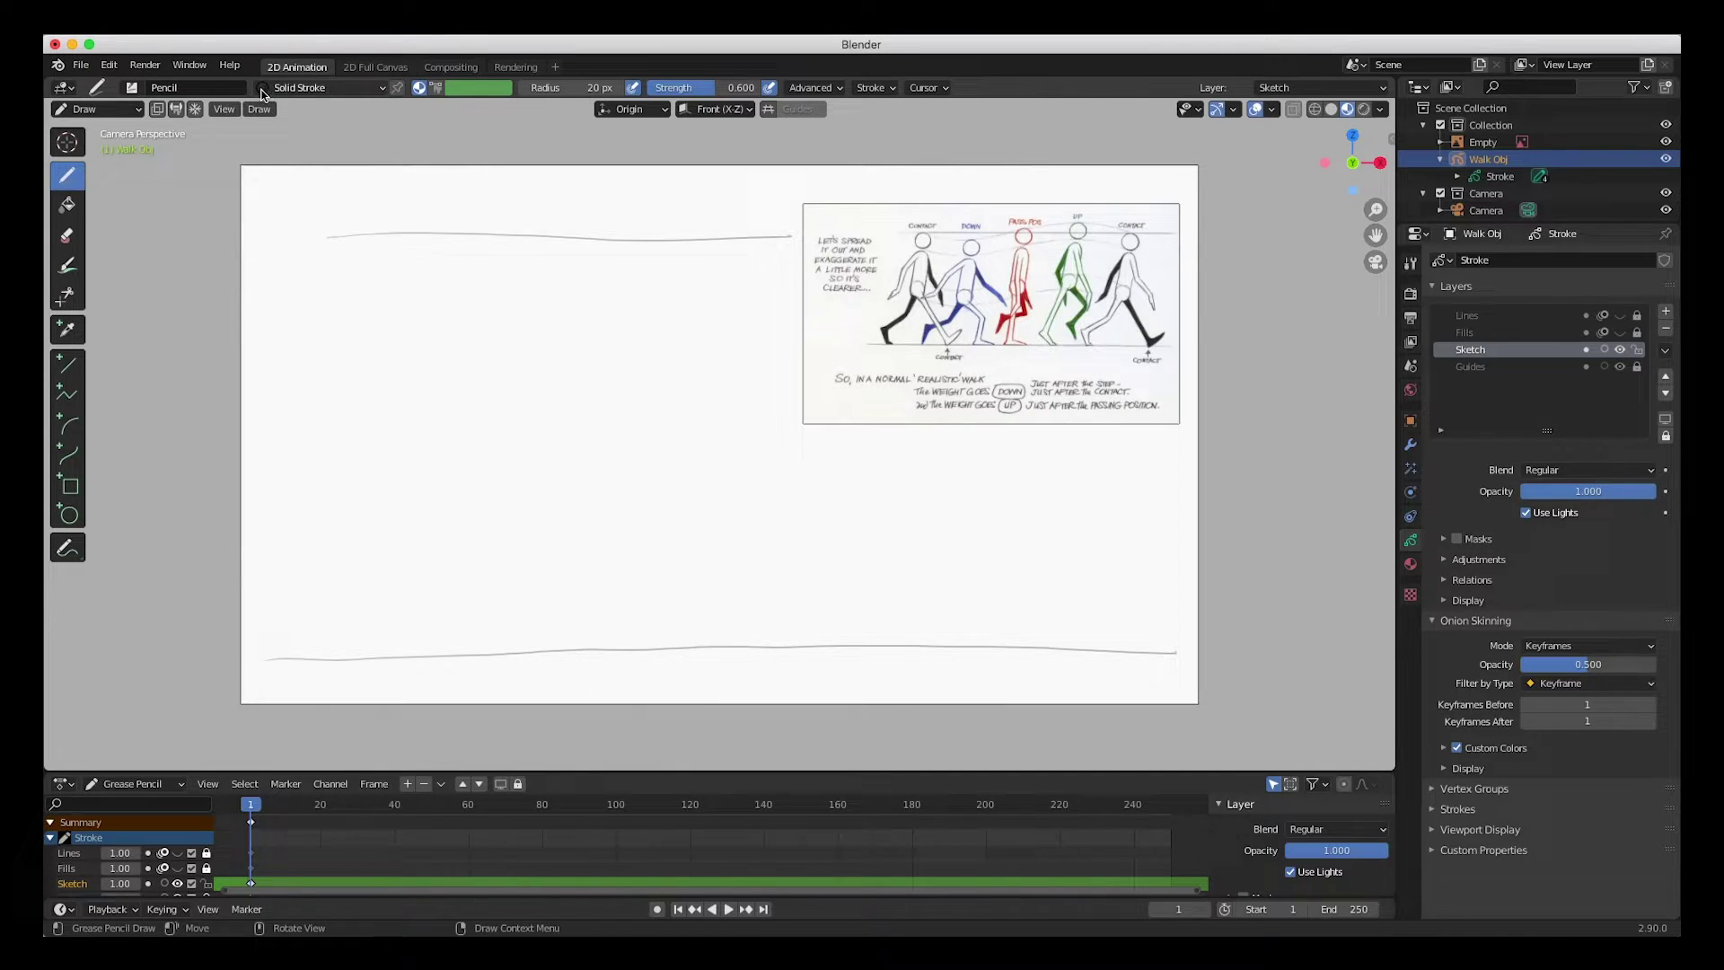
- Set the Pencil brush to the red Squares Stroke material at strength 1.000, trying it out with test strokes
click(270, 88)
click(277, 145)
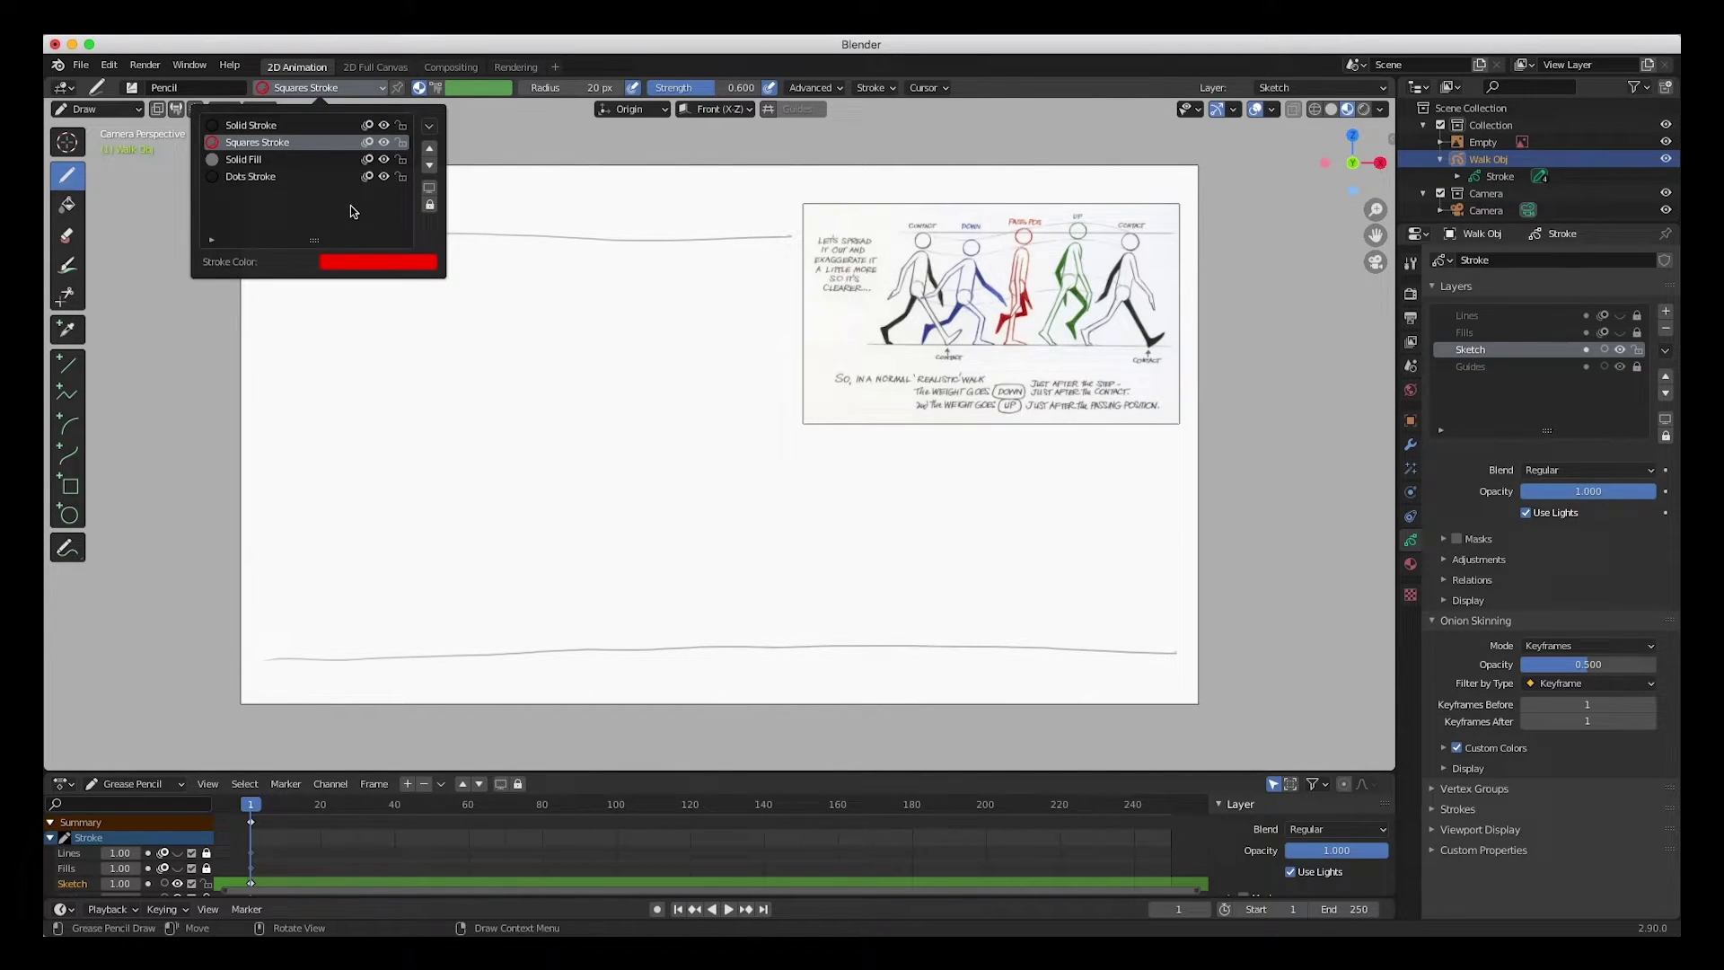
mouse_move(540, 366)
mouse_down()
mouse_move(566, 386)
mouse_move(575, 342)
mouse_move(553, 440)
mouse_up()
key(ctrl+z)
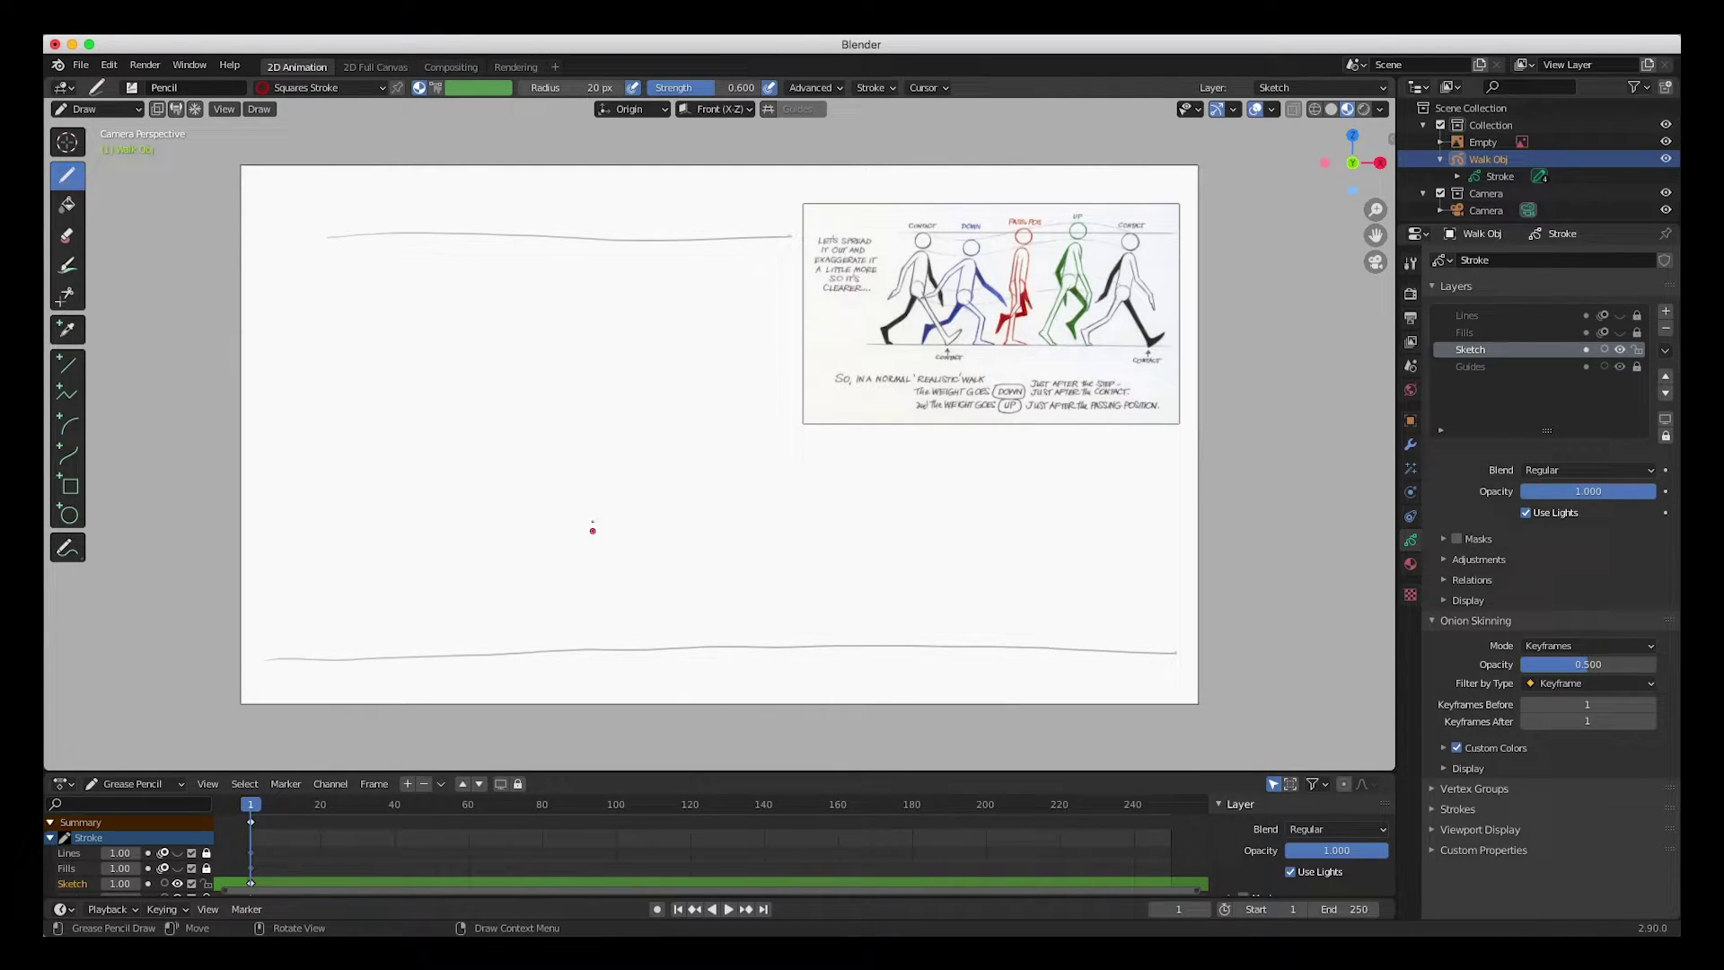
drag(721, 88, 761, 88)
mouse_move(555, 384)
mouse_down()
mouse_move(520, 480)
mouse_move(498, 422)
mouse_move(529, 452)
mouse_up()
key(ctrl+z)
- Mark the two Contact poses in the reference image with red arrows above the figures
mouse_move(919, 215)
mouse_down()
mouse_move(920, 178)
mouse_move(912, 205)
mouse_up()
drag(1129, 194, 1108, 285)
key(ctrl+z)
key(ctrl+z)
- Sketch the contact pose's leaning line of action, round hips, torso and head between the guide lines on frame 1
drag(529, 198, 453, 487)
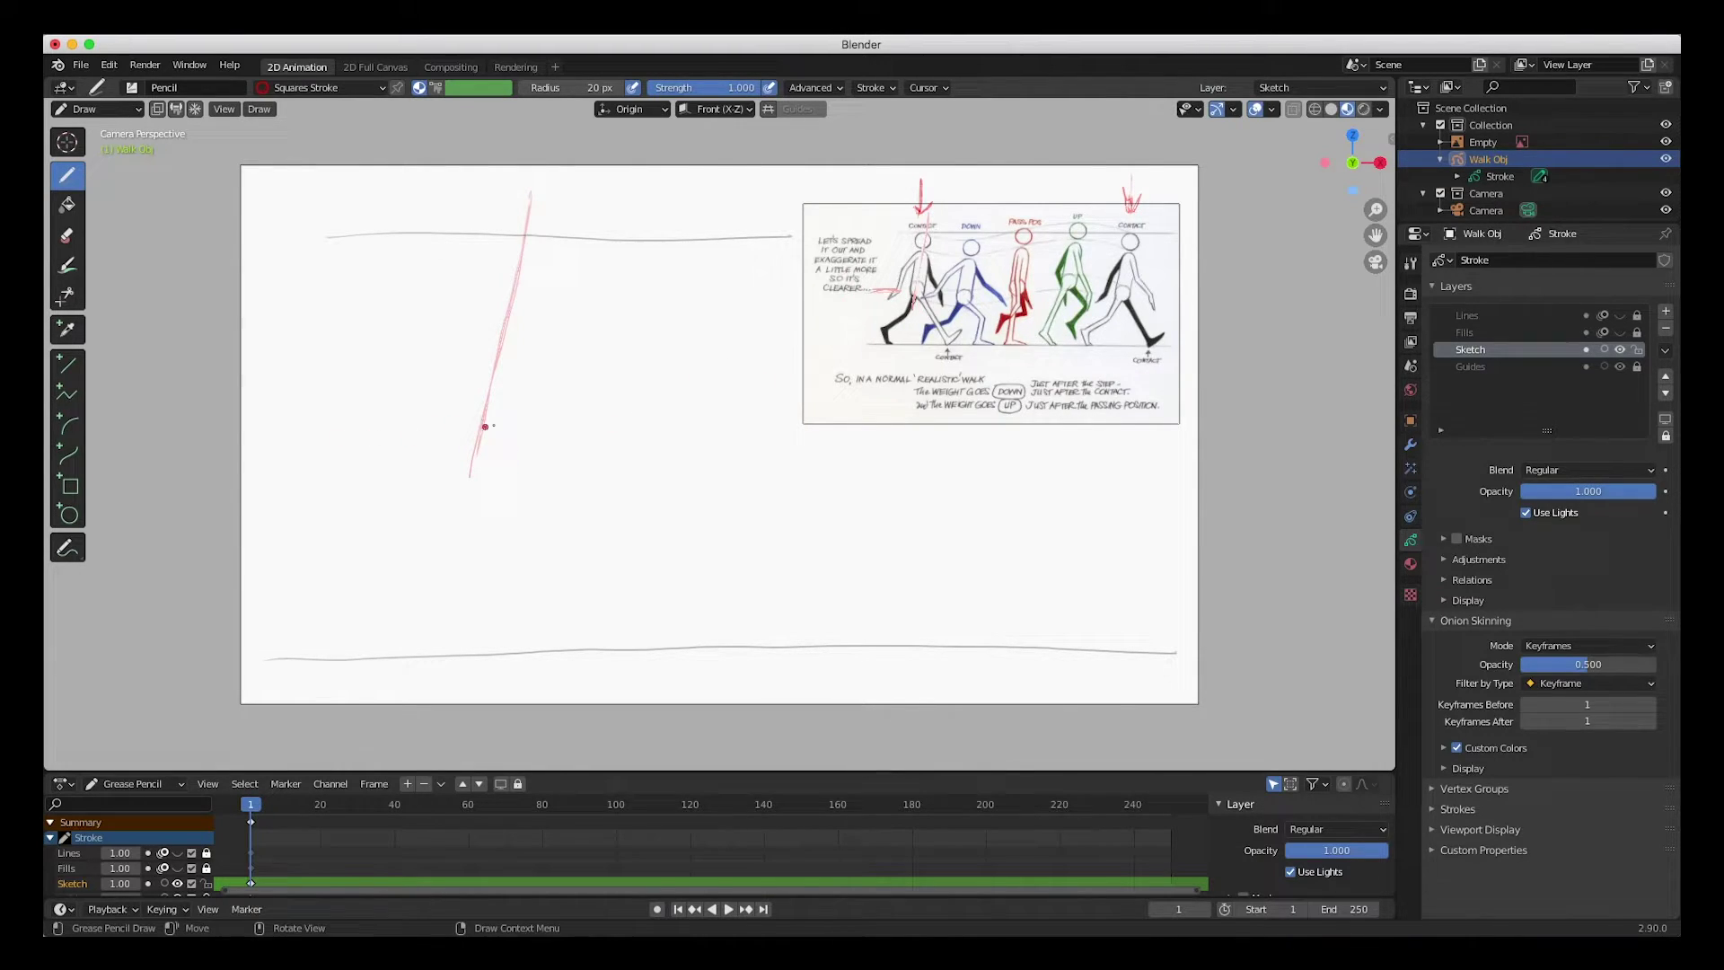
mouse_move(451, 427)
mouse_down()
mouse_move(530, 454)
mouse_move(467, 480)
mouse_move(536, 437)
mouse_move(495, 341)
mouse_move(467, 387)
mouse_move(528, 378)
mouse_move(454, 397)
mouse_up()
mouse_move(519, 236)
mouse_down()
mouse_move(496, 293)
mouse_move(520, 233)
mouse_move(546, 288)
mouse_move(509, 298)
mouse_up()
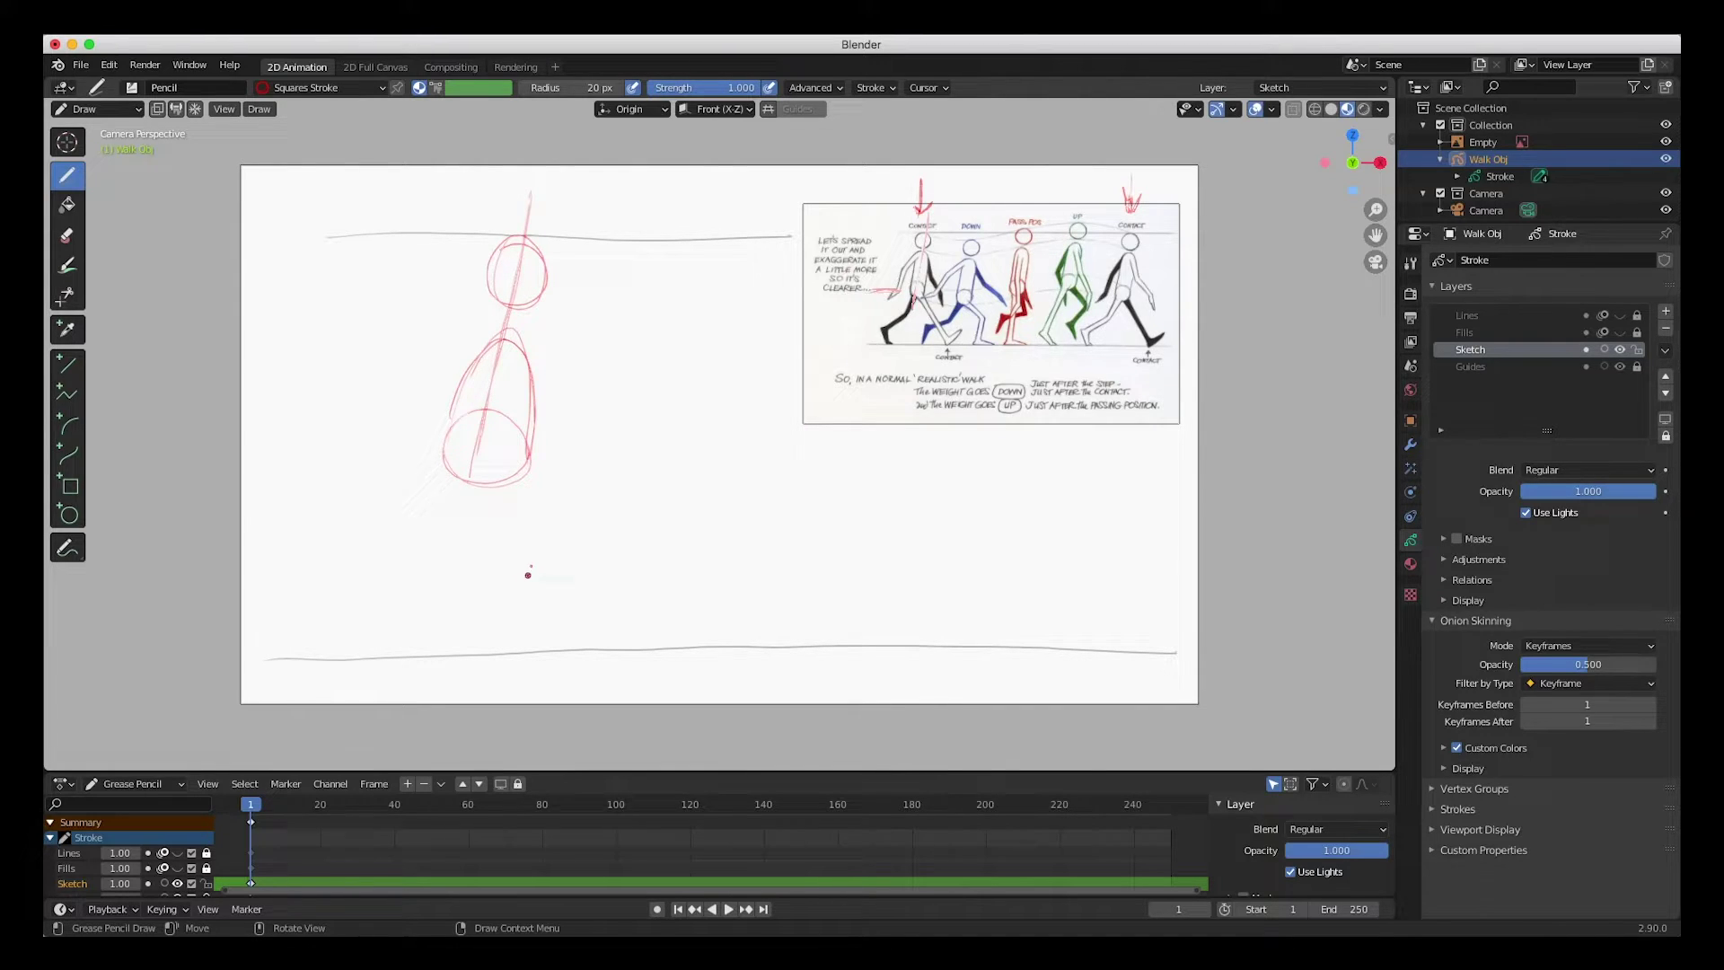
- Sketch the contact pose's front leg stretched forward, with its heel on the ground line and toes raised
drag(488, 486, 566, 629)
drag(529, 547, 572, 646)
mouse_move(524, 480)
mouse_down()
mouse_move(570, 602)
mouse_move(581, 612)
mouse_move(539, 519)
mouse_move(589, 620)
mouse_move(634, 618)
mouse_up()
mouse_move(633, 618)
mouse_down()
mouse_move(572, 649)
mouse_move(632, 615)
mouse_move(581, 616)
mouse_move(528, 498)
mouse_up()
- Sketch the contact pose's back leg bent behind the body with its toes on the ground, and refine the hip area
mouse_move(538, 516)
mouse_down()
mouse_move(534, 547)
mouse_move(450, 535)
mouse_move(438, 571)
mouse_up()
mouse_move(486, 520)
mouse_down()
mouse_move(455, 579)
mouse_move(378, 619)
mouse_move(392, 629)
mouse_up()
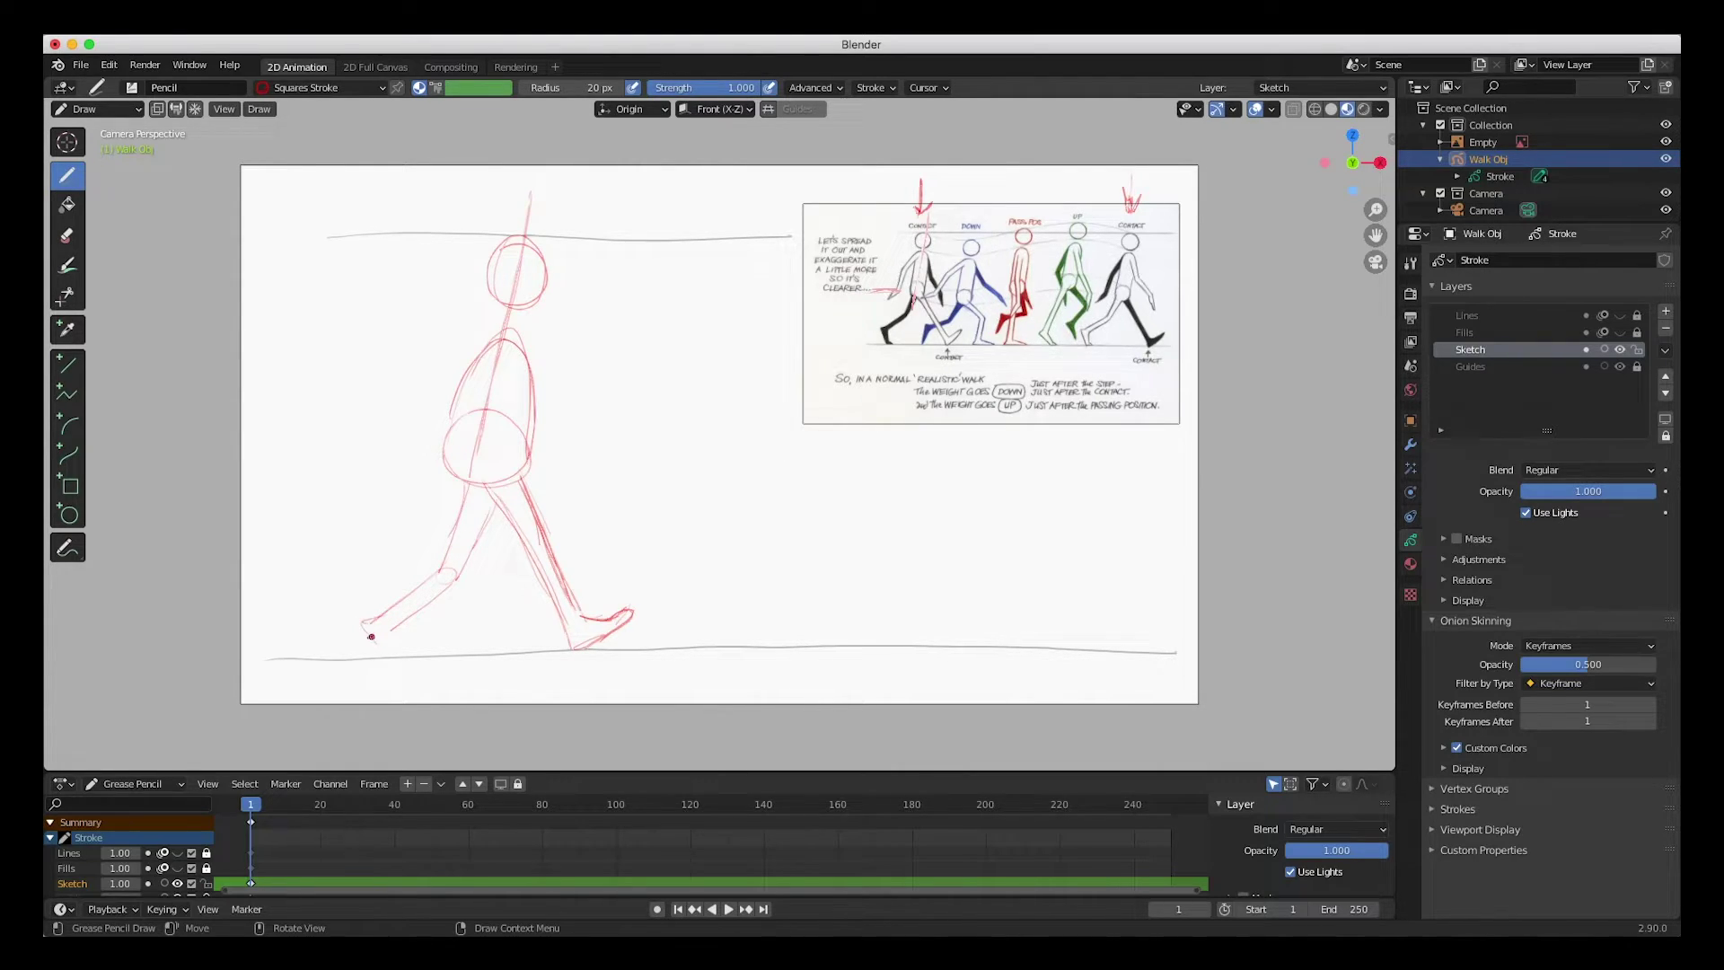
drag(365, 626, 416, 657)
drag(497, 512, 467, 566)
mouse_move(457, 458)
mouse_down()
mouse_move(449, 395)
mouse_move(499, 336)
mouse_move(535, 414)
mouse_move(525, 469)
mouse_up()
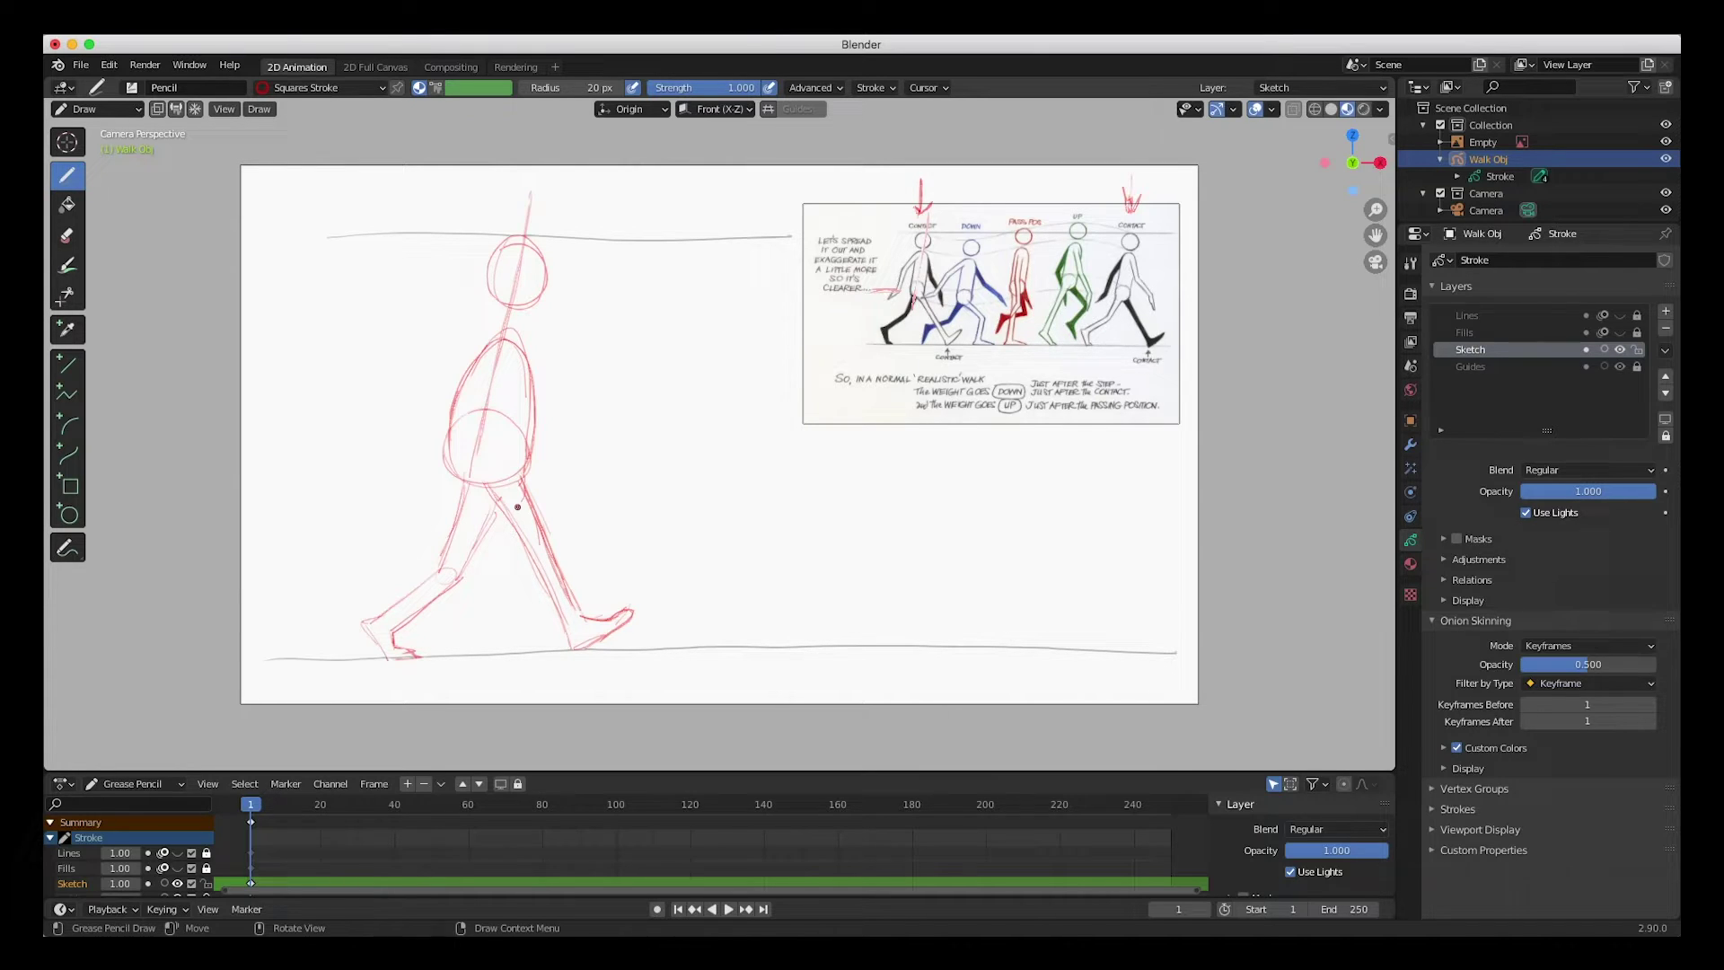
- At frame 5, mark the reference's Down pose with a red arrow and enable onion skinning for the Sketch layer
key(space)
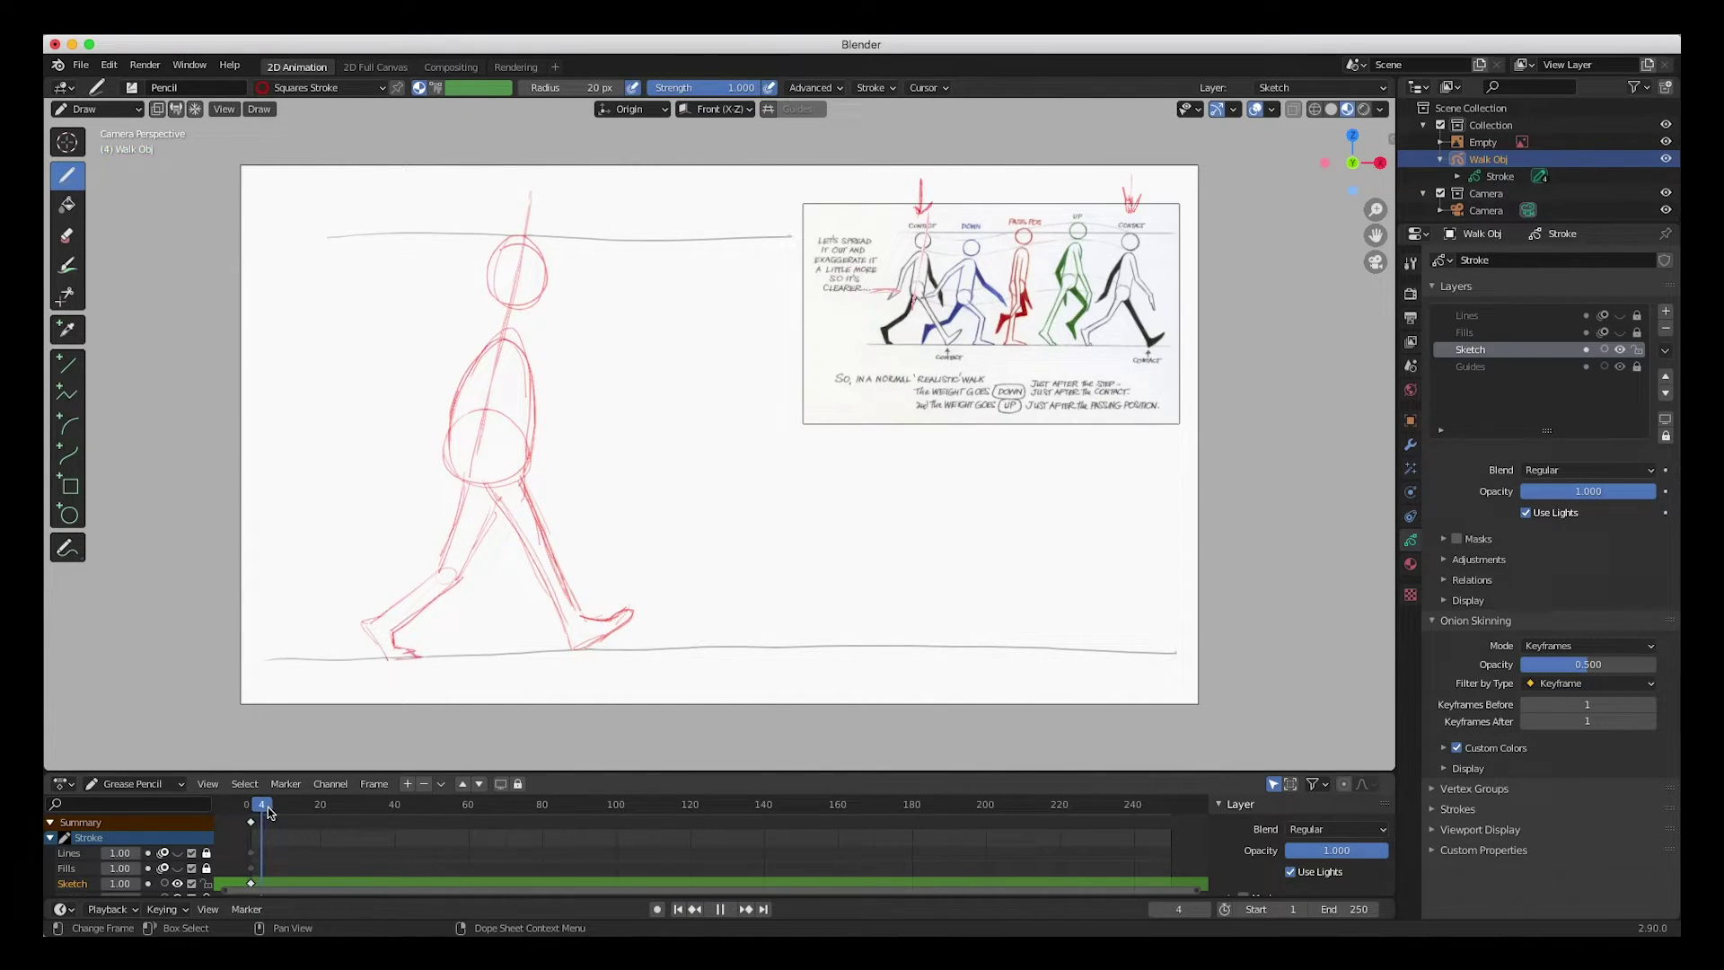
drag(269, 808, 264, 811)
mouse_move(972, 185)
mouse_down()
mouse_move(972, 220)
mouse_move(978, 207)
mouse_up()
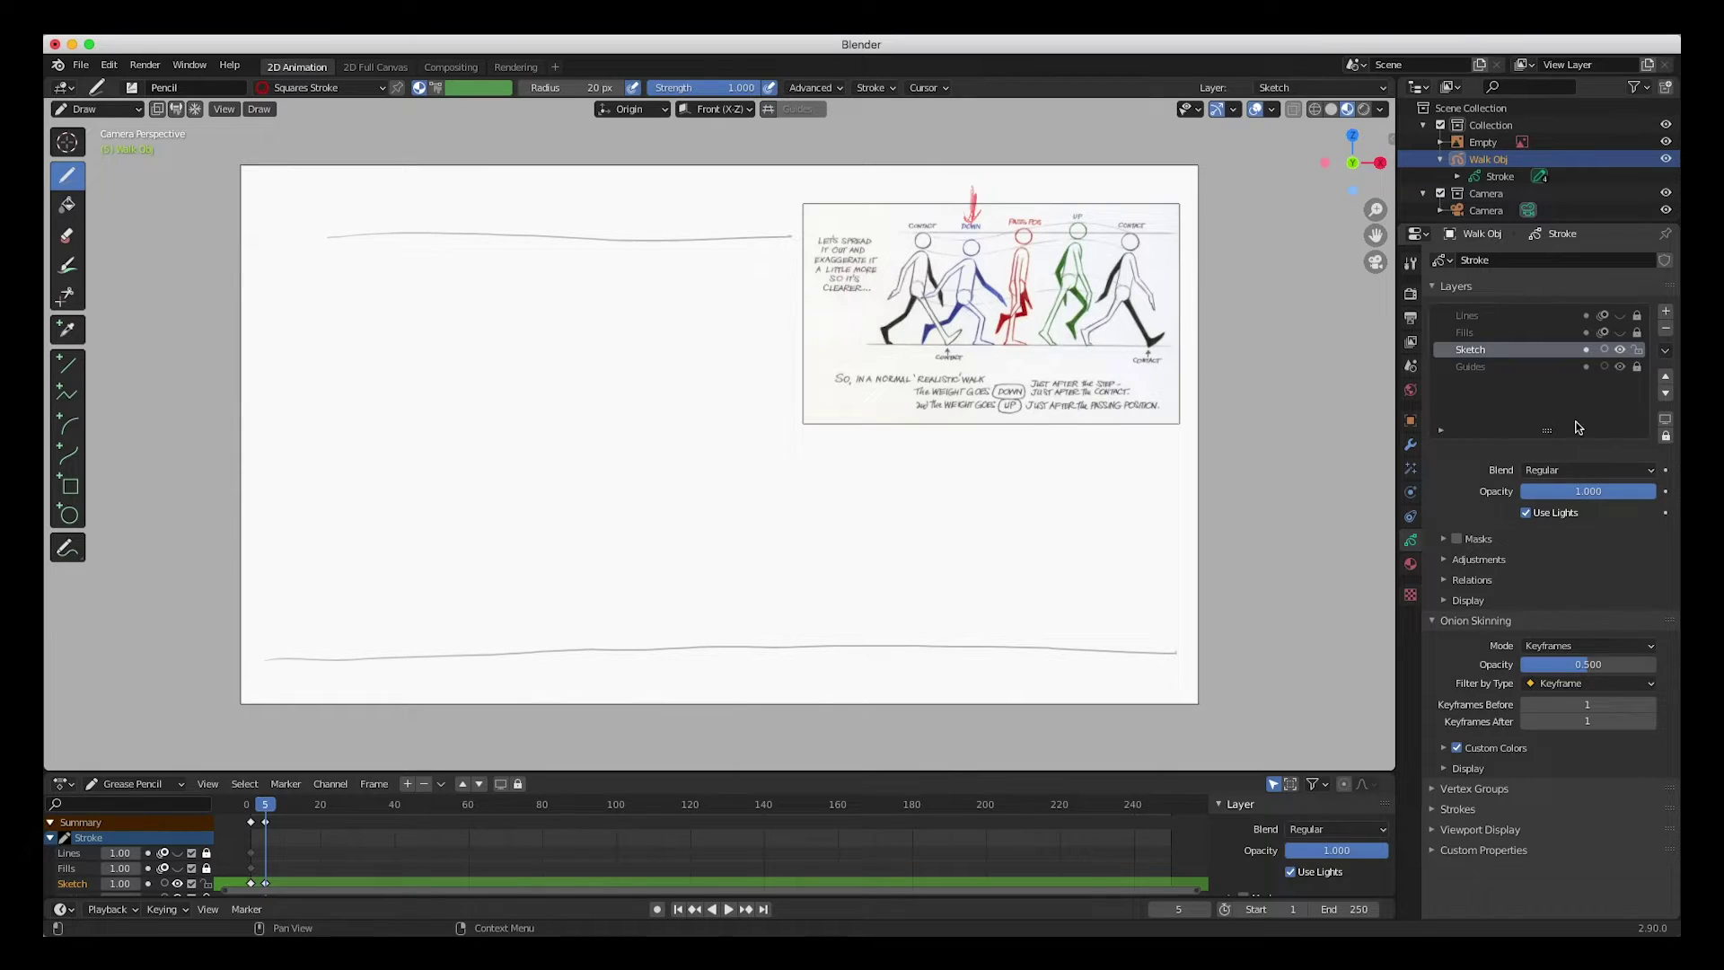
click(1603, 349)
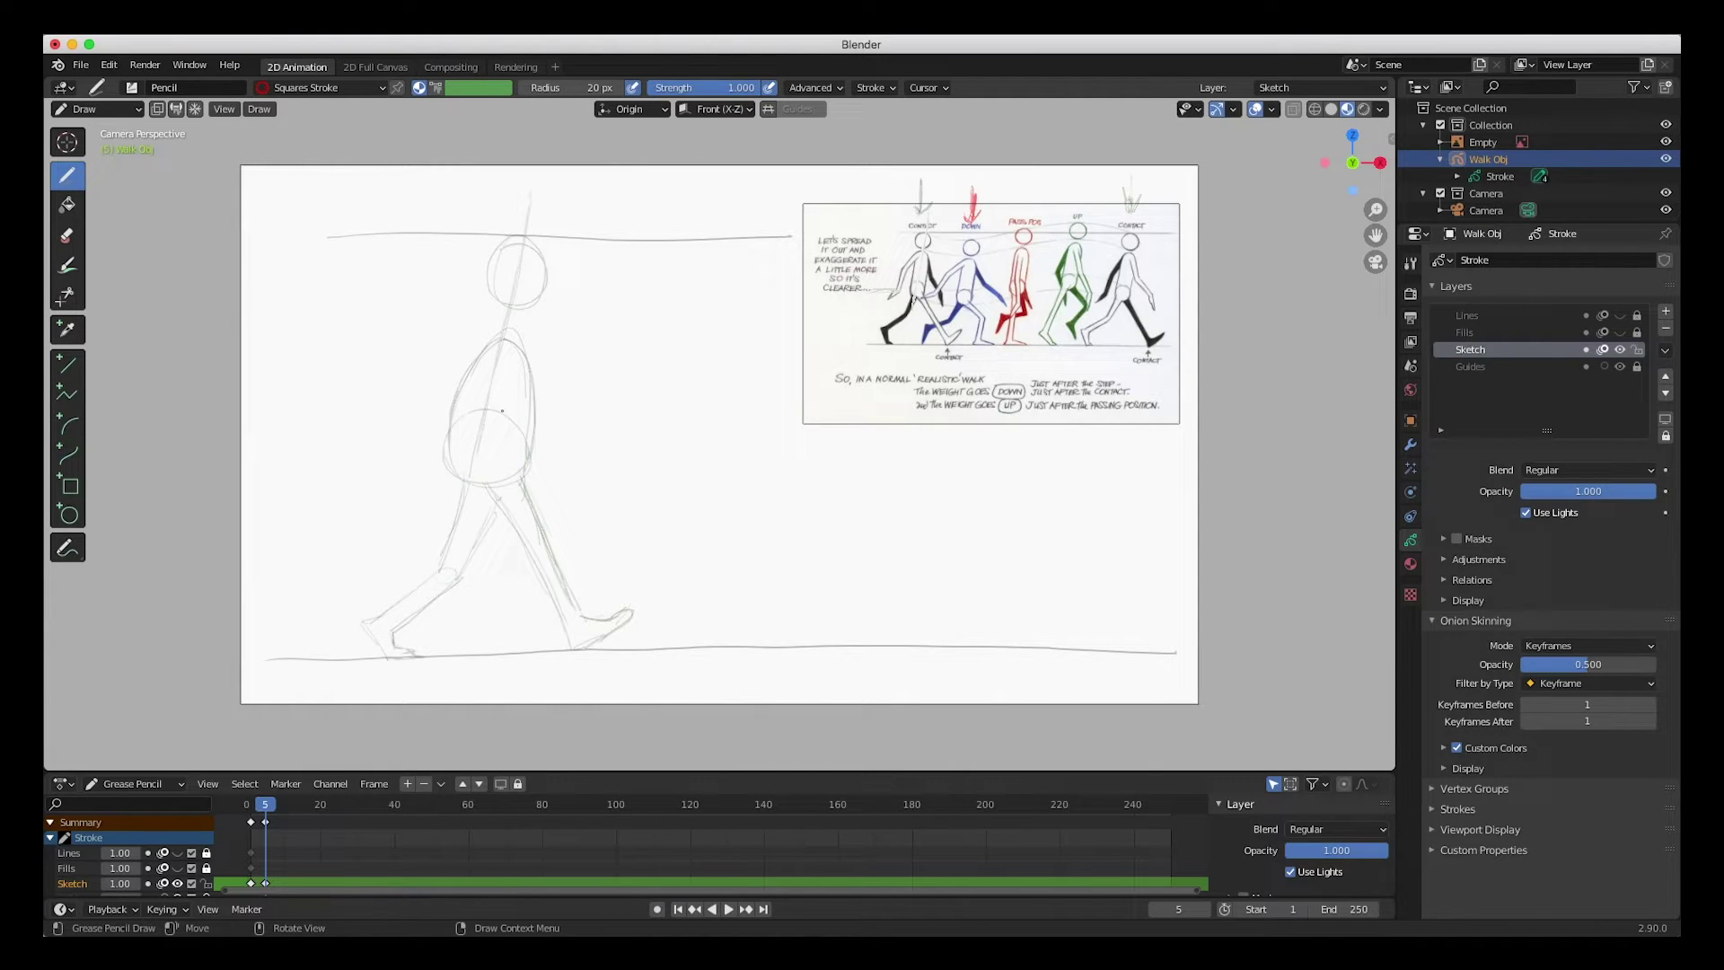
- Sketch the down pose's hips, torso and head on frame 5, slightly lower than in the contact pose
mouse_move(460, 415)
mouse_down()
mouse_move(456, 461)
mouse_move(522, 465)
mouse_up()
mouse_move(462, 483)
mouse_down()
mouse_move(533, 434)
mouse_move(458, 492)
mouse_move(536, 386)
mouse_move(485, 356)
mouse_up()
mouse_move(456, 416)
mouse_down()
mouse_move(537, 407)
mouse_move(537, 483)
mouse_up()
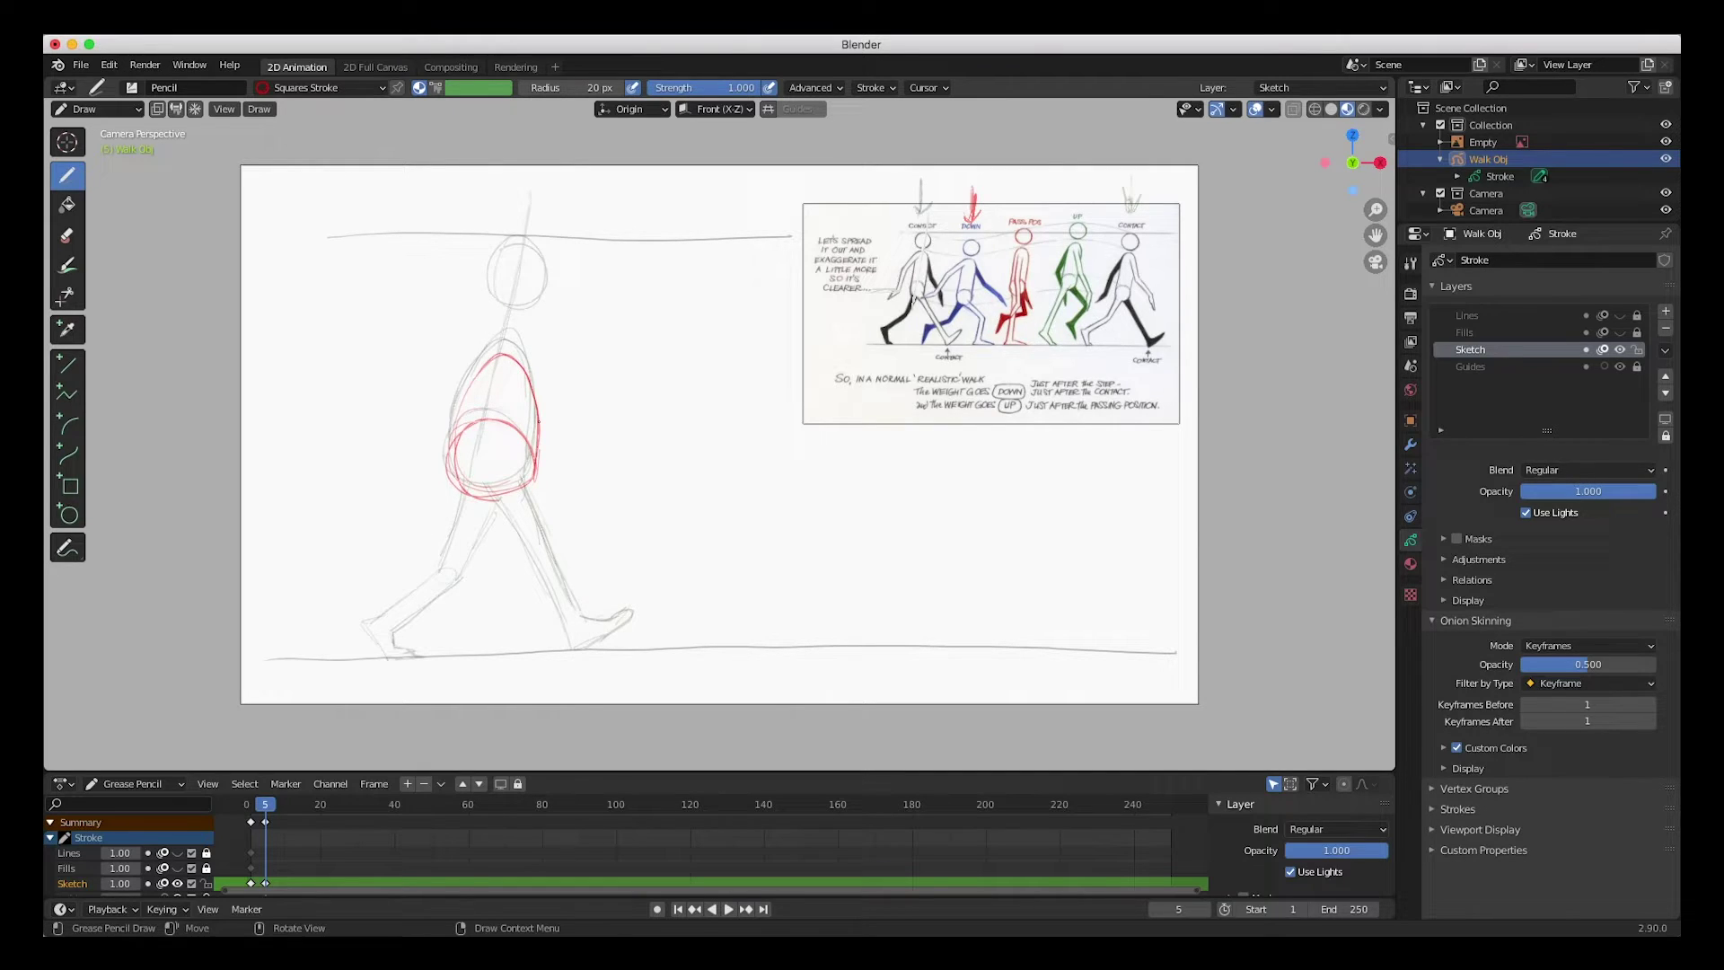
mouse_move(521, 352)
mouse_down()
mouse_move(481, 361)
mouse_move(456, 454)
mouse_up()
mouse_move(515, 256)
mouse_down()
mouse_move(485, 301)
mouse_move(539, 284)
mouse_move(489, 325)
mouse_move(513, 259)
mouse_up()
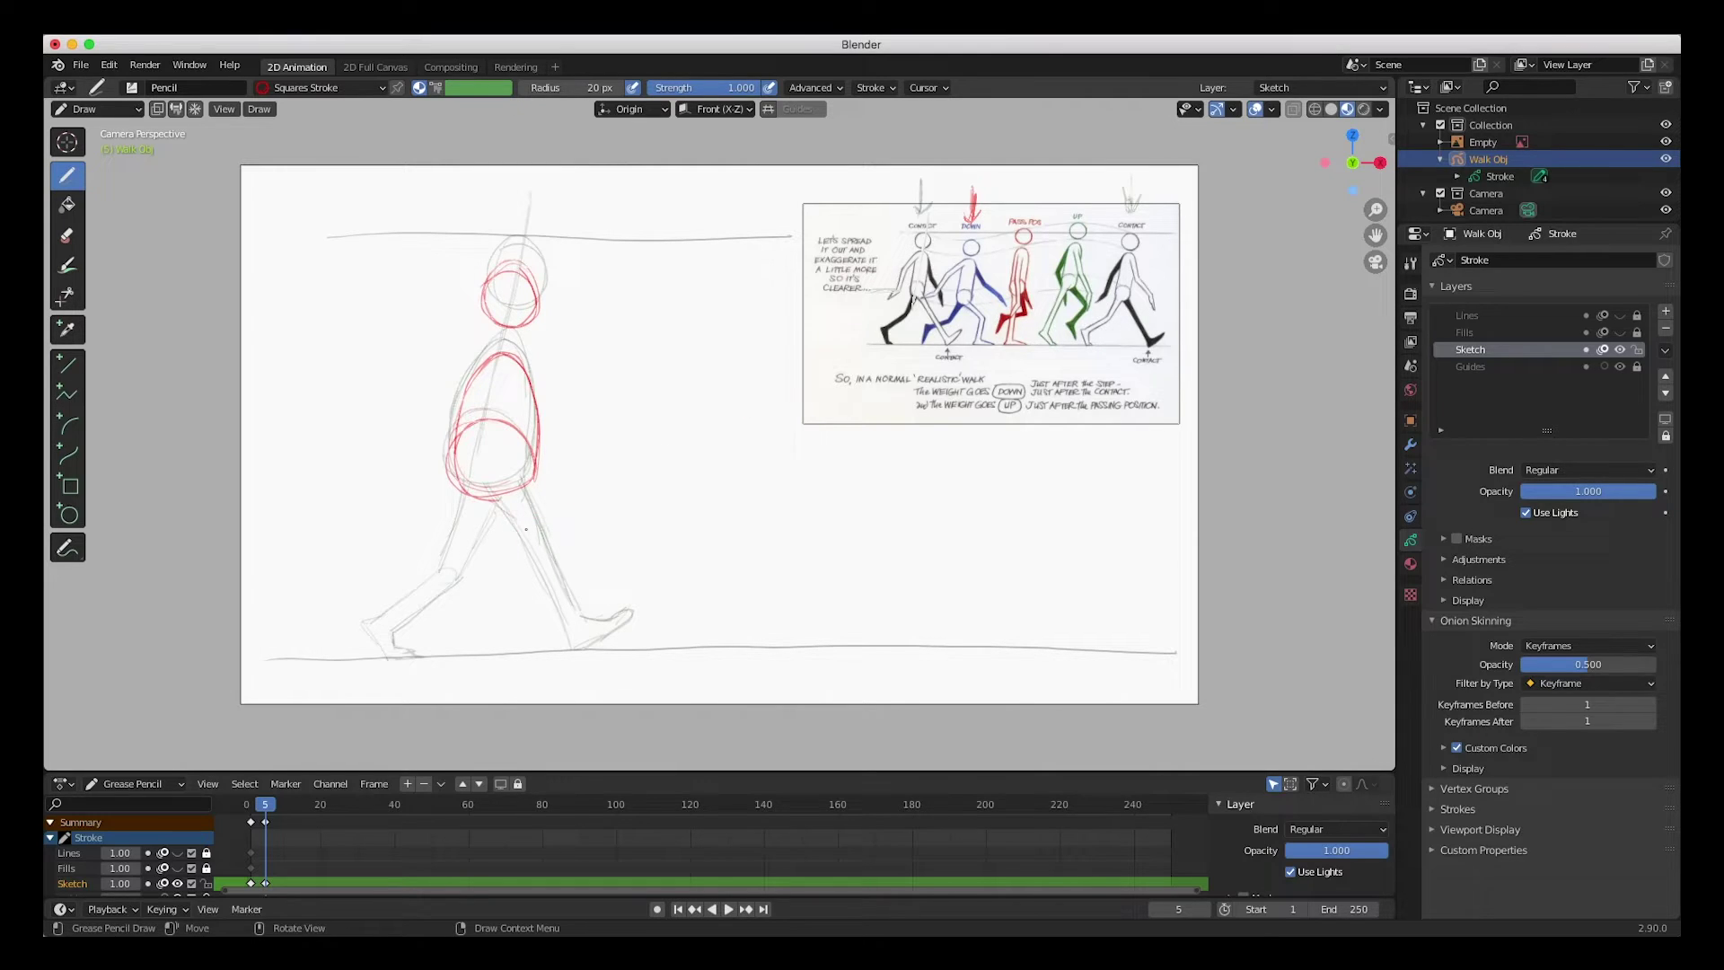
- Sketch the down pose's front leg on frame 5, bent at the knee with its foot flat on the ground line
drag(498, 502, 572, 563)
mouse_move(526, 490)
mouse_down()
mouse_move(570, 537)
mouse_move(552, 510)
mouse_move(580, 626)
mouse_up()
mouse_move(568, 558)
mouse_down()
mouse_move(557, 641)
mouse_move(633, 643)
mouse_up()
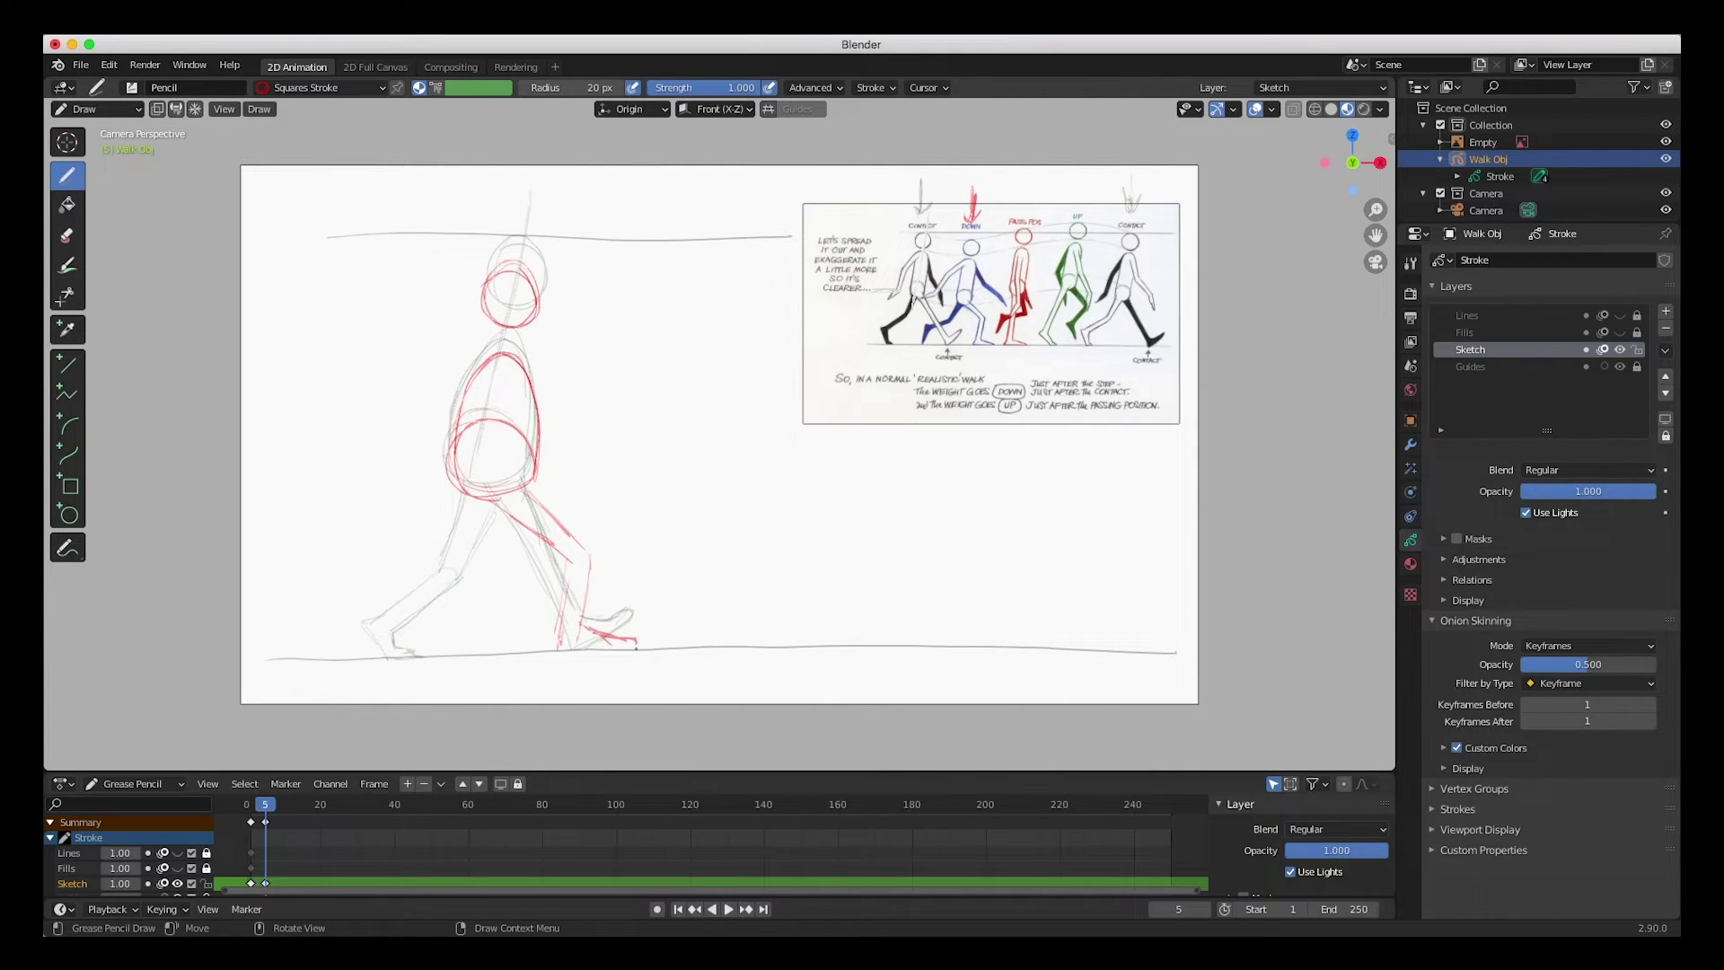
drag(638, 648, 551, 648)
drag(590, 559, 579, 623)
- Sketch the down pose's back leg bent behind the body, with its heel raised and toes on the ground line
mouse_move(496, 515)
mouse_down()
mouse_move(460, 566)
mouse_move(435, 562)
mouse_up()
mouse_move(426, 576)
mouse_down()
mouse_move(375, 598)
mouse_move(366, 656)
mouse_move(441, 562)
mouse_move(388, 594)
mouse_up()
drag(474, 503, 440, 552)
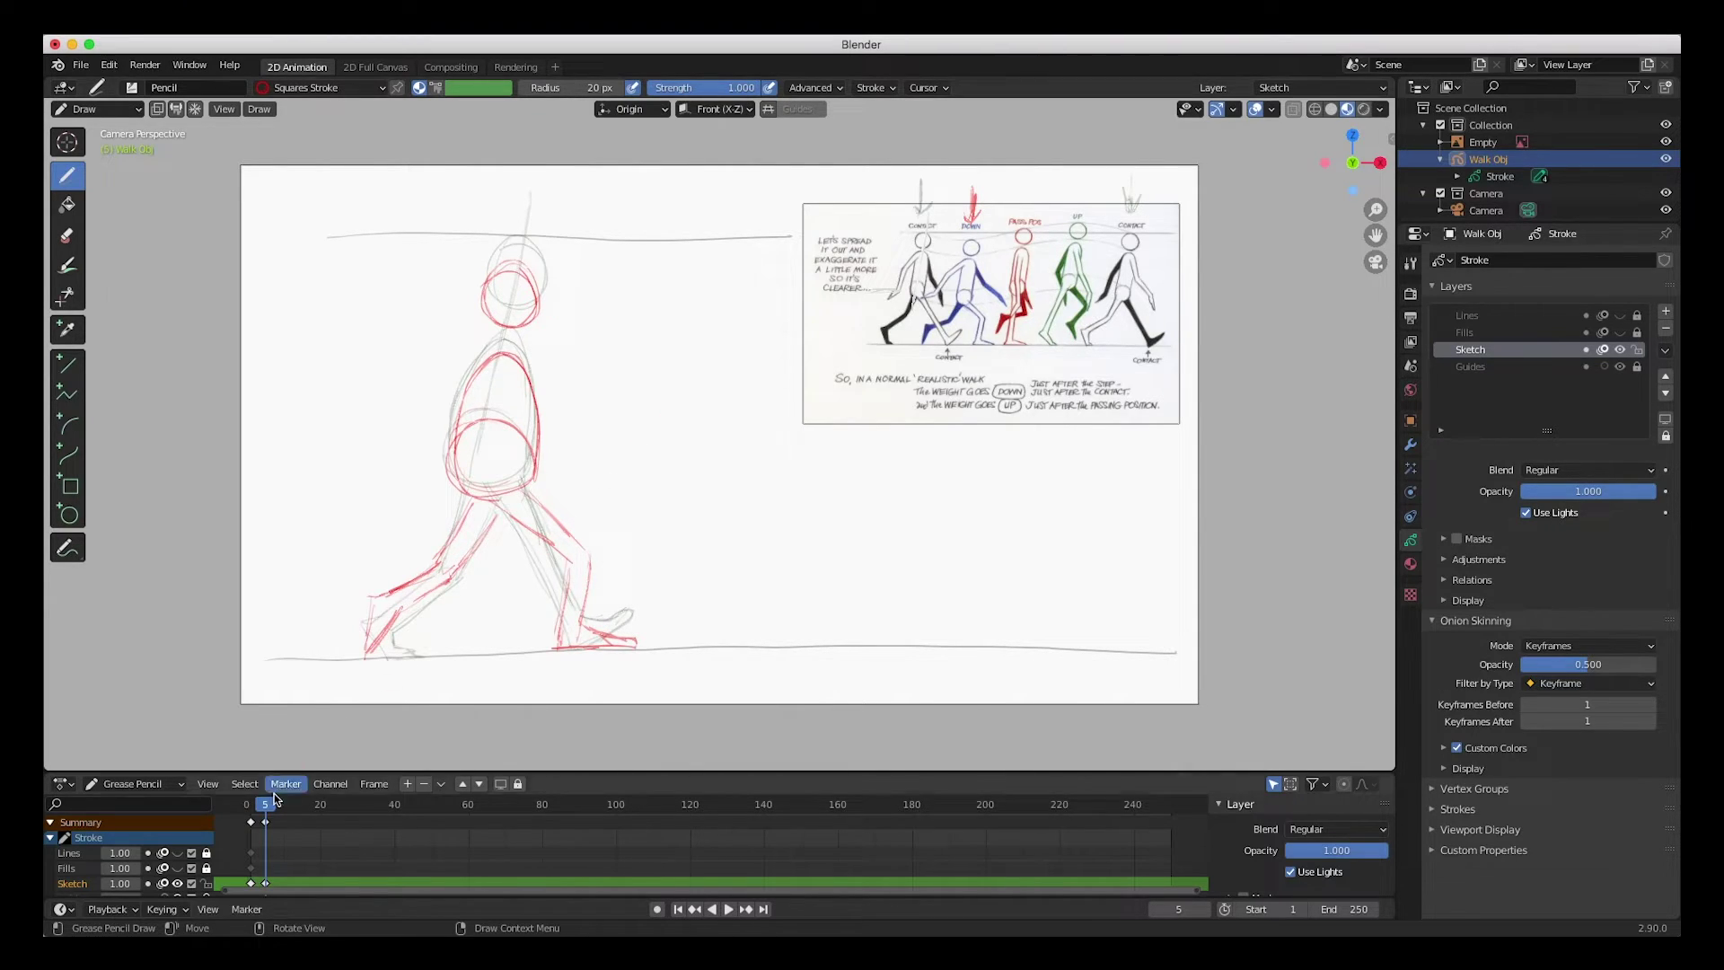
- At frame 9, mark the reference's Passing pose with a red arrow and sketch its head, torso and hips higher than the down pose
drag(267, 806, 279, 812)
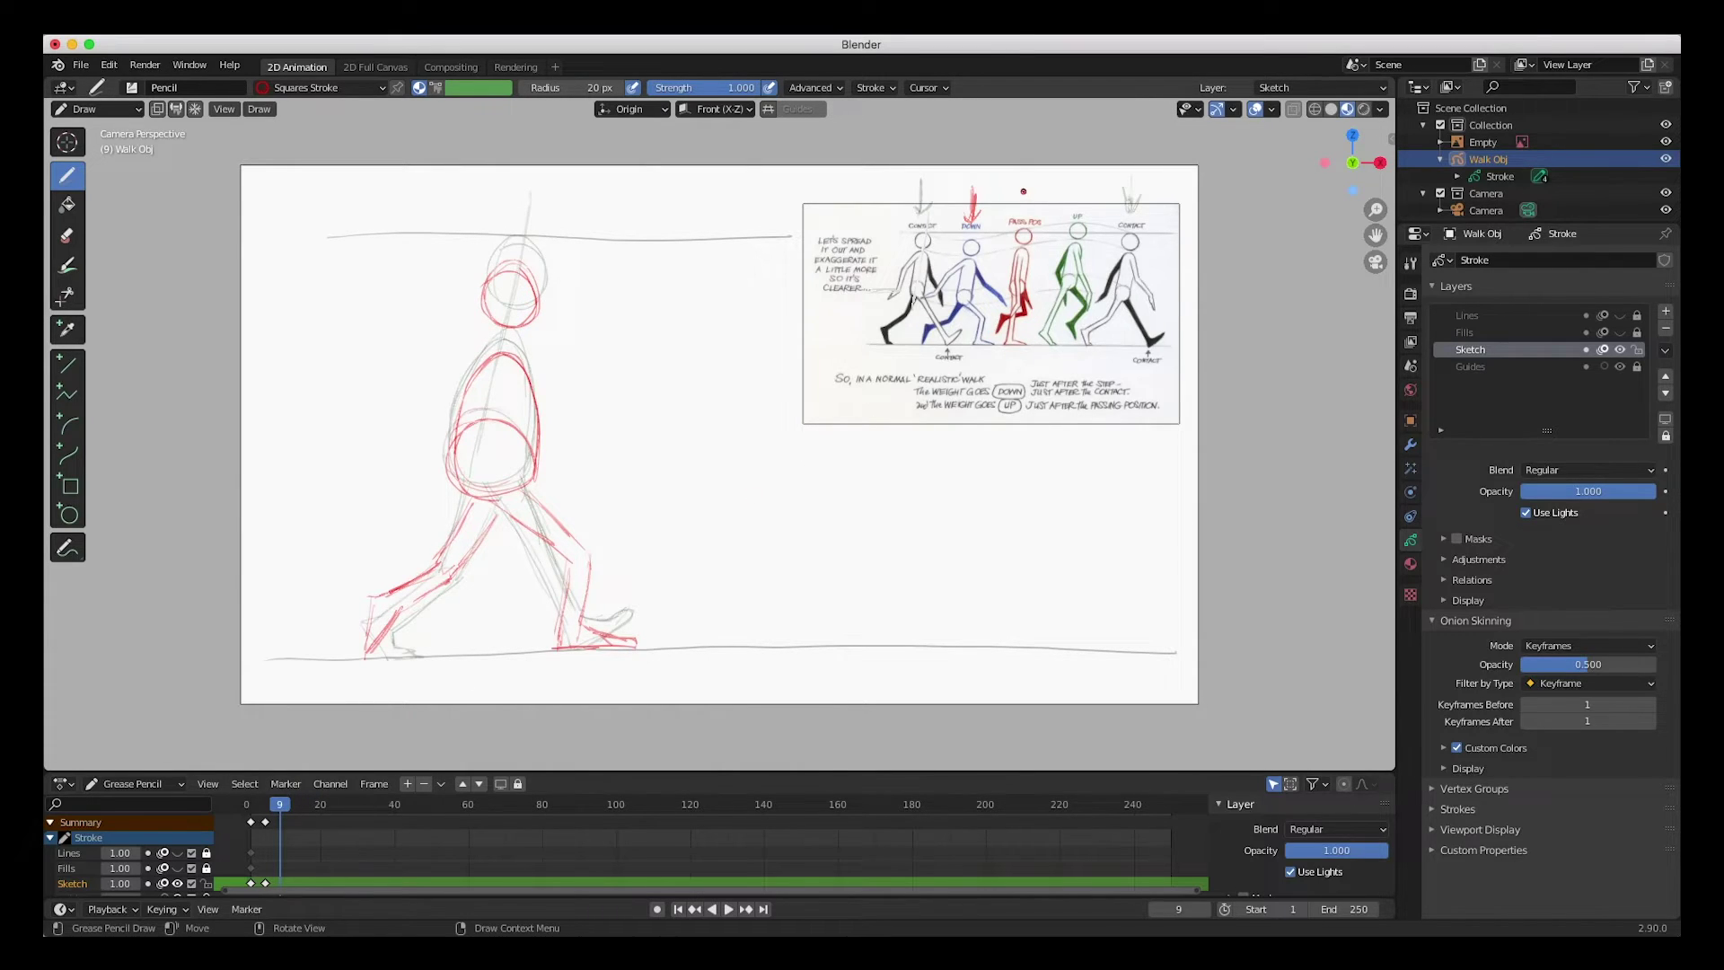
drag(1026, 182, 1020, 211)
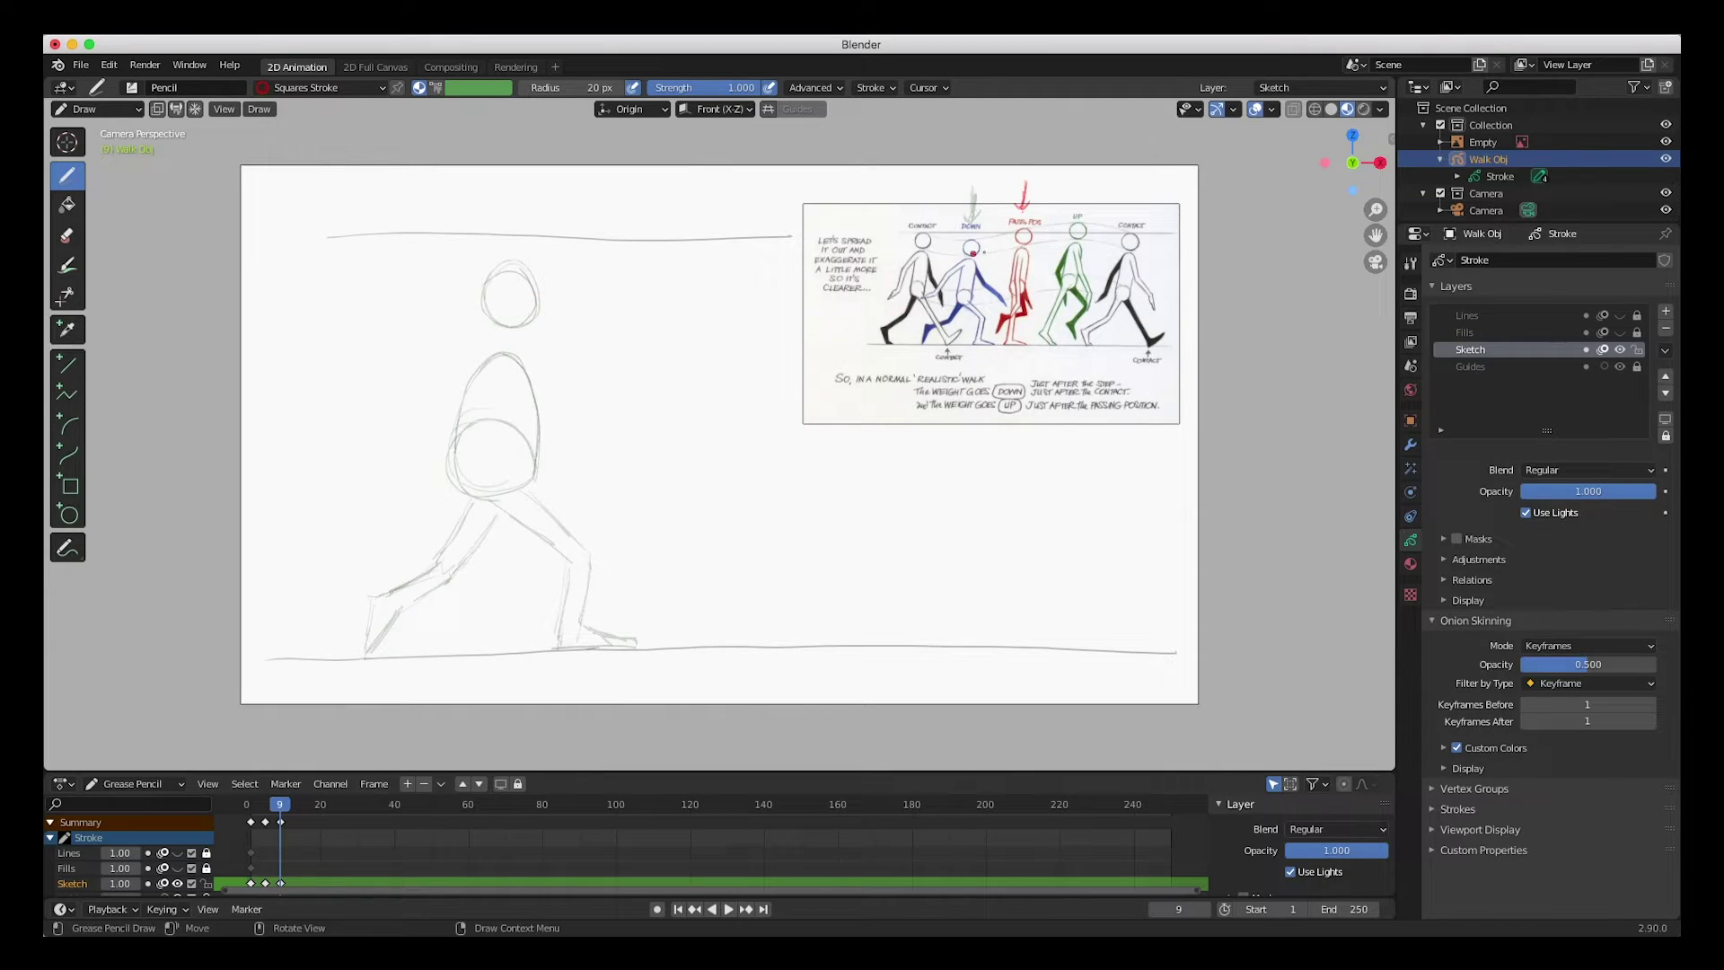
mouse_move(511, 224)
mouse_down()
mouse_move(528, 292)
mouse_move(505, 222)
mouse_move(548, 281)
mouse_move(530, 230)
mouse_up()
mouse_move(502, 402)
mouse_down()
mouse_move(485, 395)
mouse_move(498, 476)
mouse_move(476, 400)
mouse_move(541, 440)
mouse_move(463, 429)
mouse_move(516, 325)
mouse_up()
mouse_move(540, 446)
mouse_down()
mouse_move(545, 370)
mouse_move(486, 346)
mouse_move(499, 325)
mouse_move(544, 455)
mouse_move(535, 328)
mouse_move(447, 457)
mouse_move(516, 317)
mouse_move(462, 450)
mouse_up()
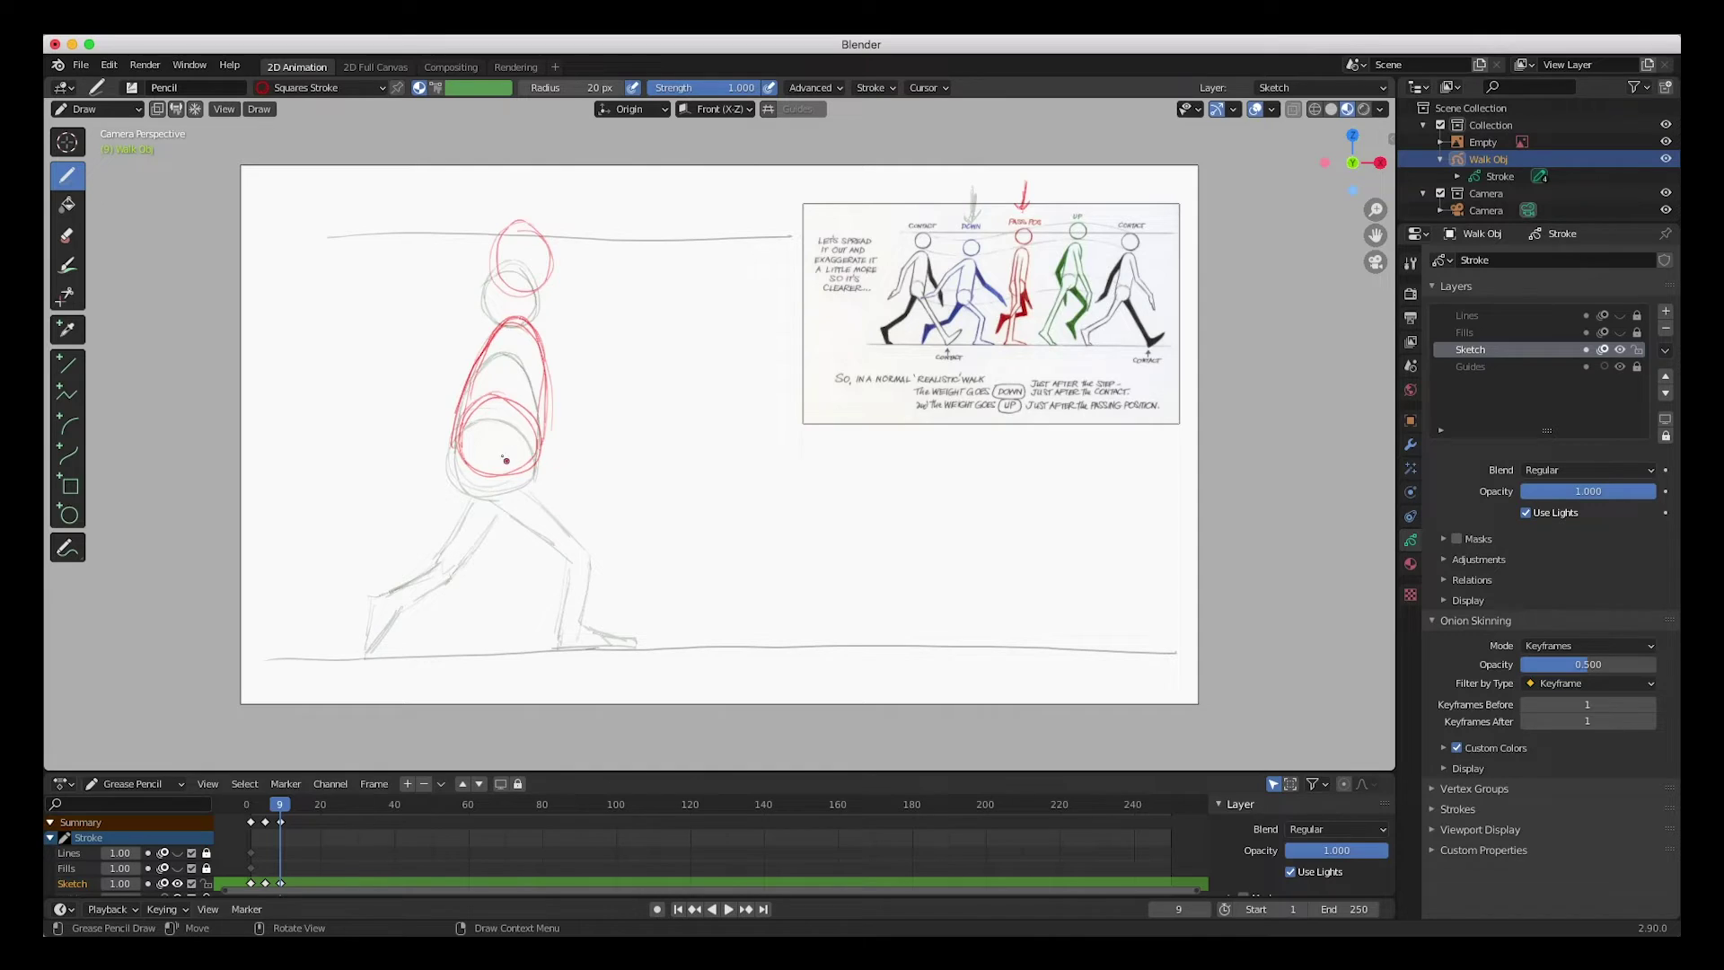
- Sketch the passing pose's legs, the supporting leg straight with a flat foot and the other bent with its foot lifted behind
mouse_move(531, 415)
mouse_down()
mouse_move(470, 416)
mouse_move(528, 460)
mouse_move(480, 557)
mouse_up()
drag(514, 501, 489, 587)
drag(512, 502, 485, 629)
mouse_move(480, 497)
mouse_down()
mouse_move(468, 633)
mouse_move(490, 644)
mouse_move(465, 641)
mouse_move(541, 644)
mouse_move(455, 656)
mouse_move(464, 644)
mouse_up()
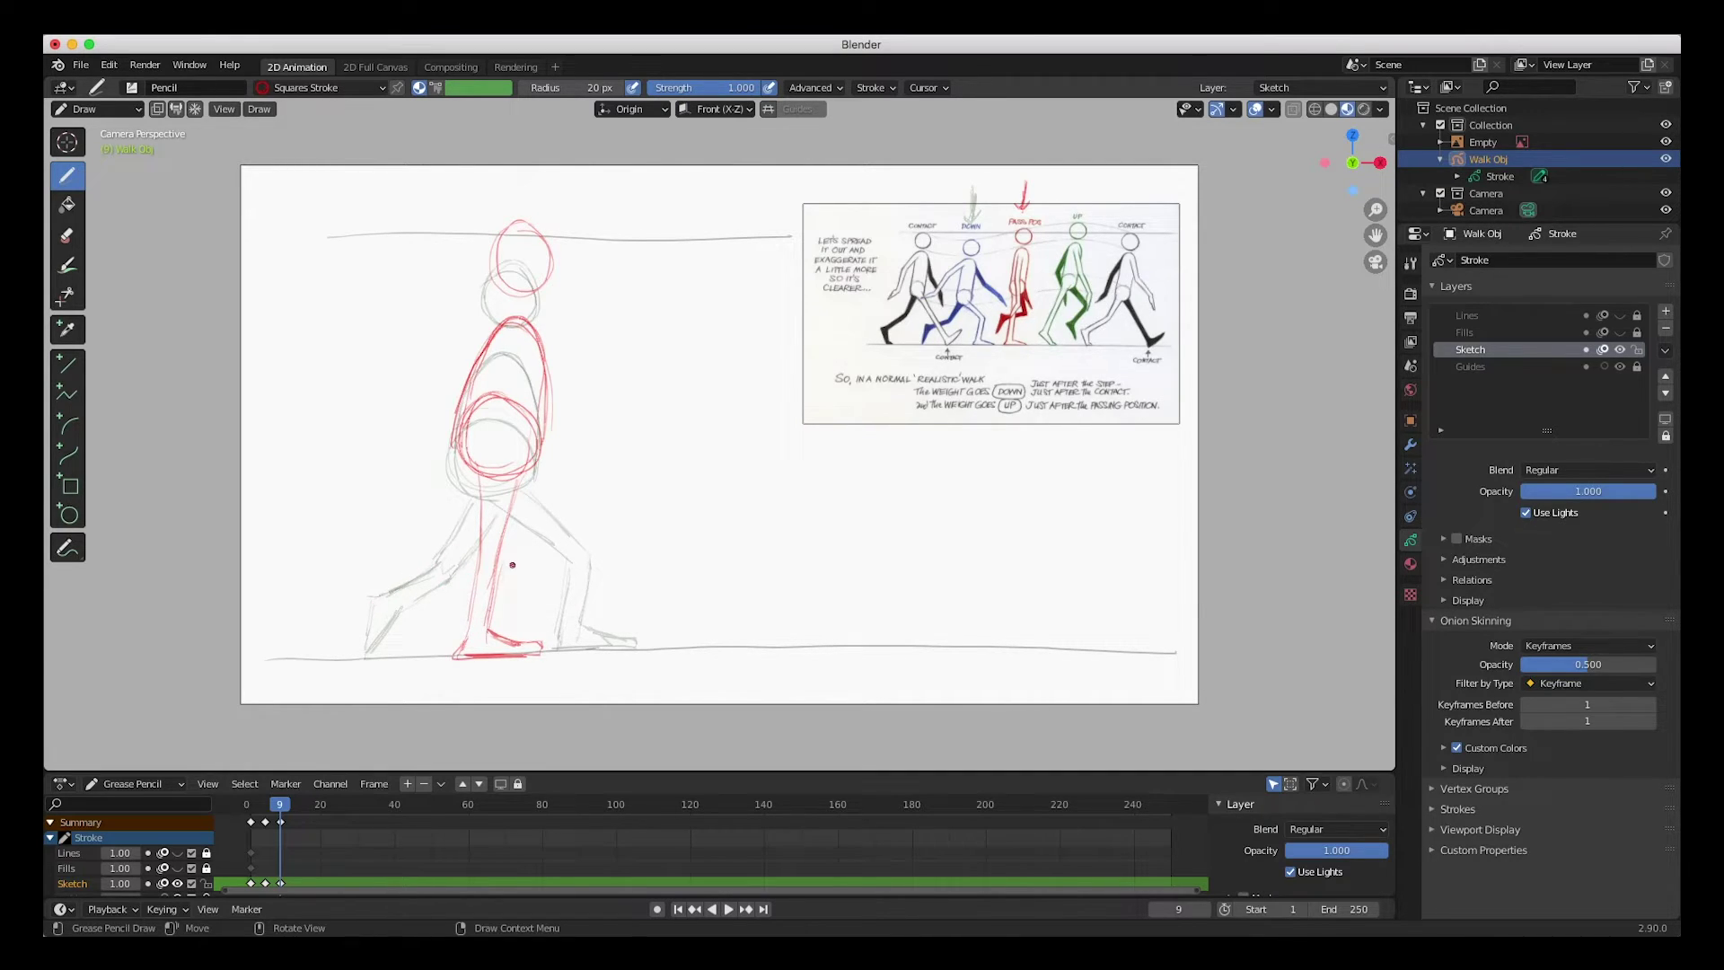
mouse_move(521, 485)
mouse_down()
mouse_move(543, 545)
mouse_move(520, 554)
mouse_up()
mouse_move(527, 470)
mouse_down()
mouse_move(539, 555)
mouse_move(443, 586)
mouse_move(435, 555)
mouse_move(416, 624)
mouse_move(476, 561)
mouse_up()
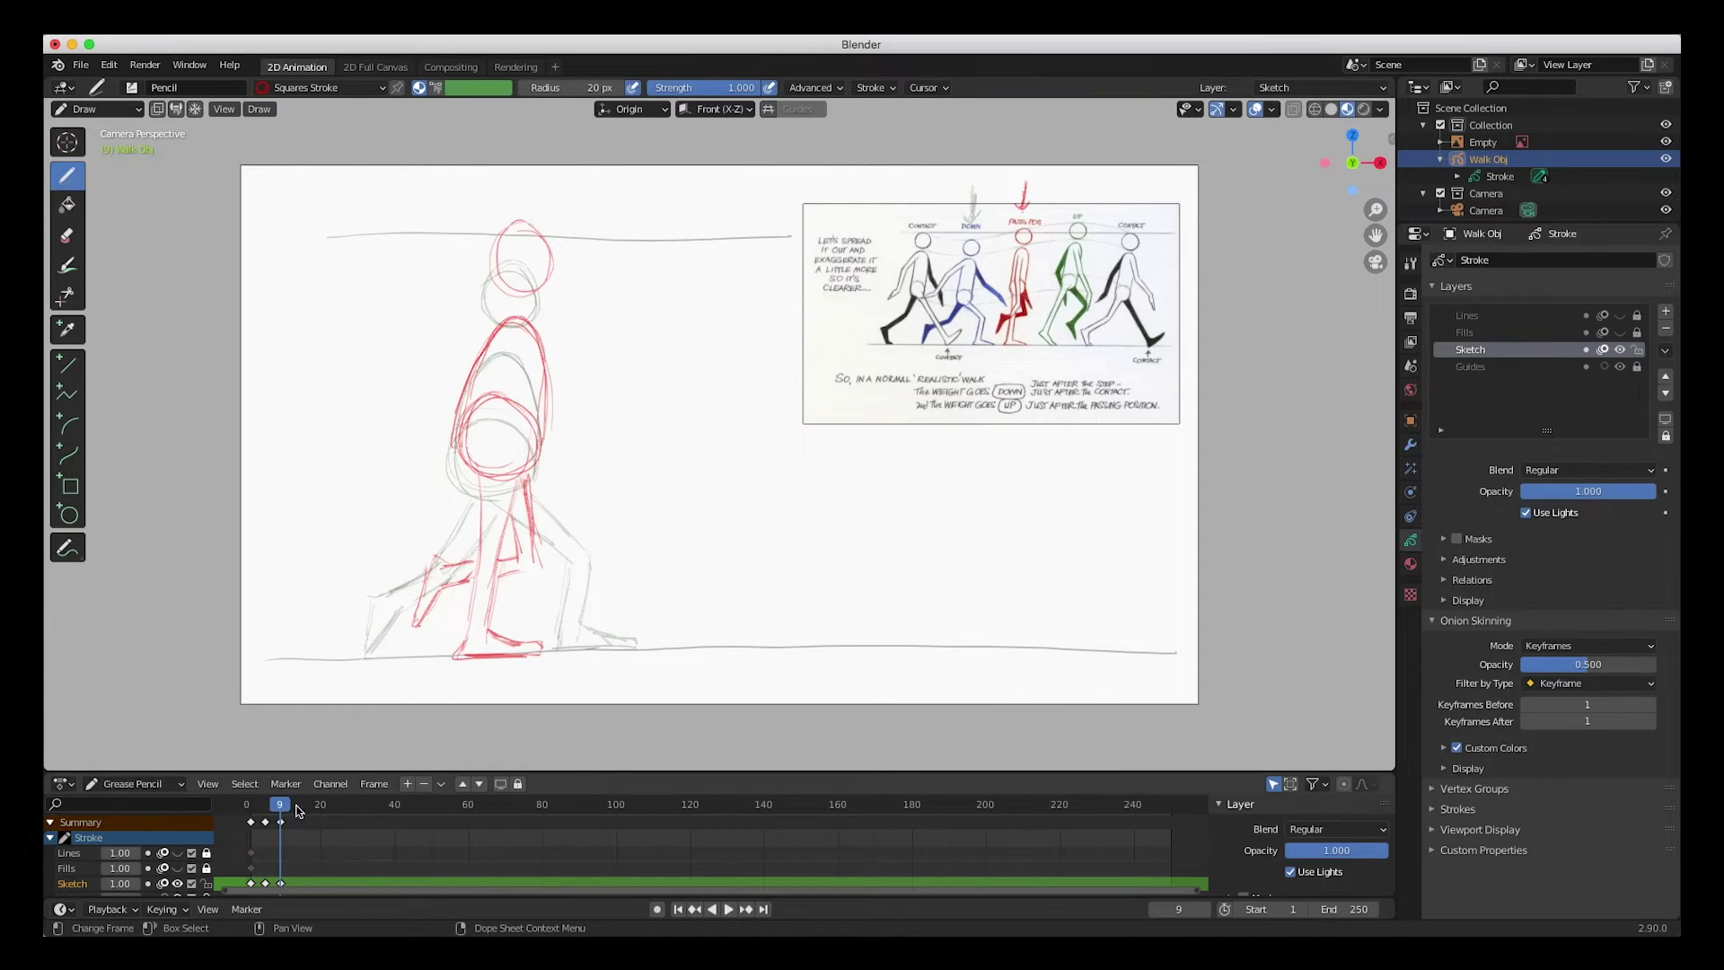
- At frame 13, mark the reference's Up pose with a red arrow and circle its rear foot
drag(281, 807, 296, 811)
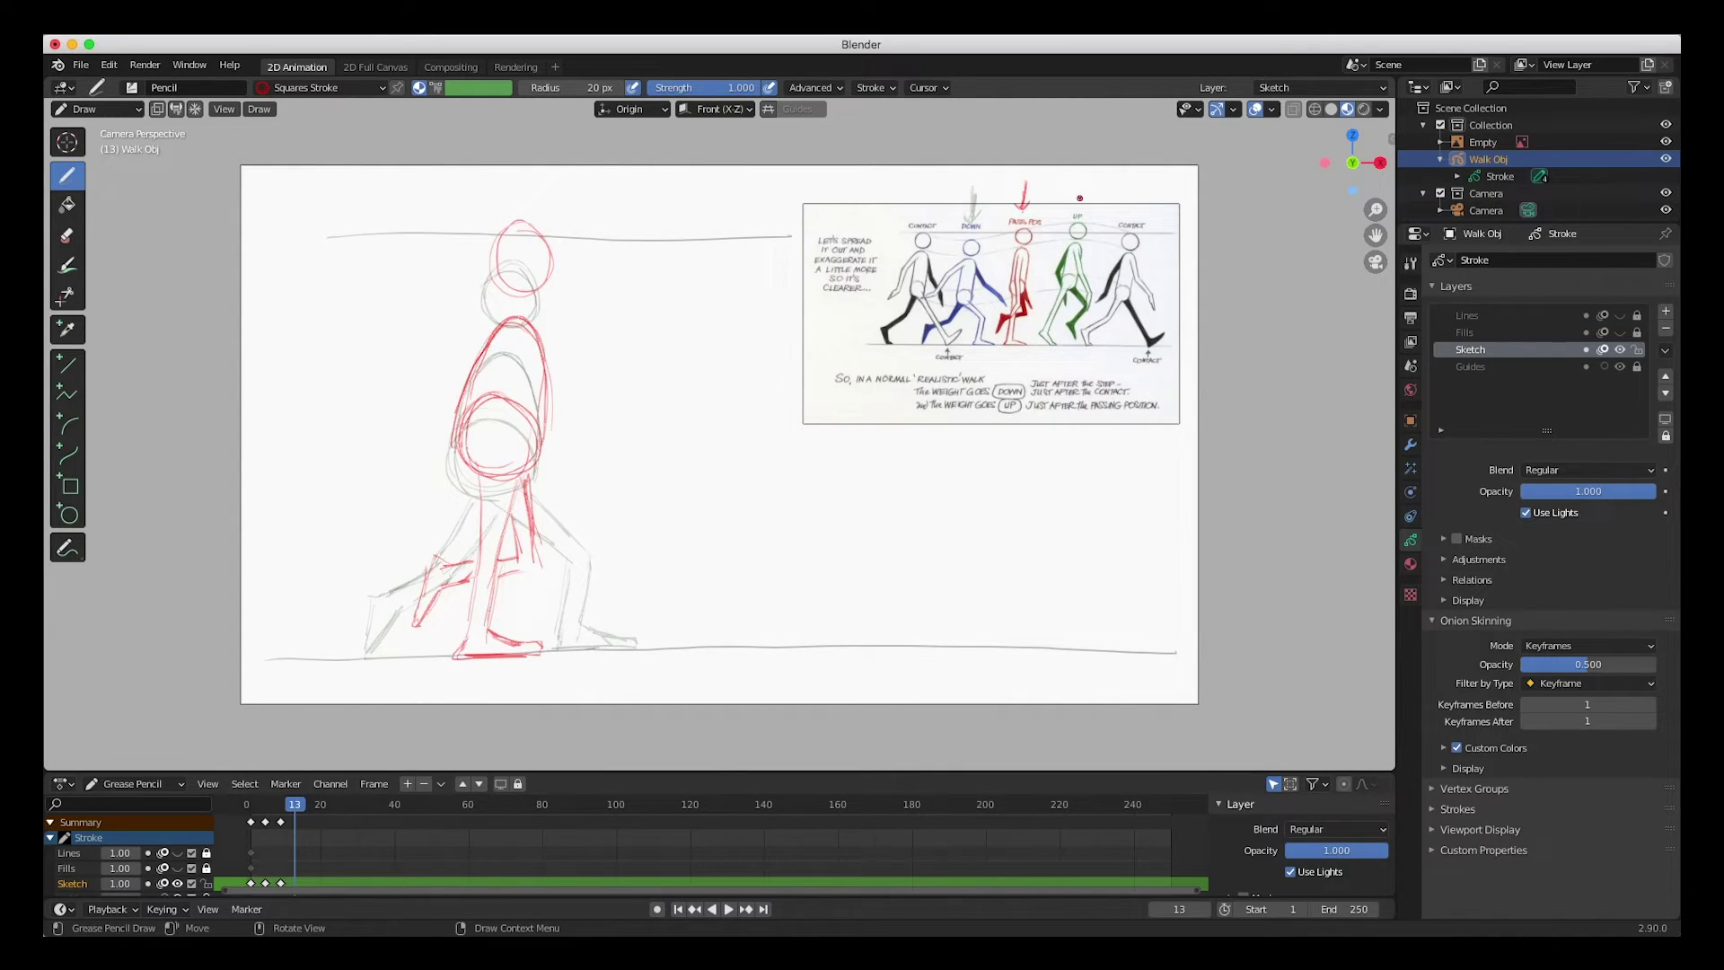
drag(1080, 178, 1079, 205)
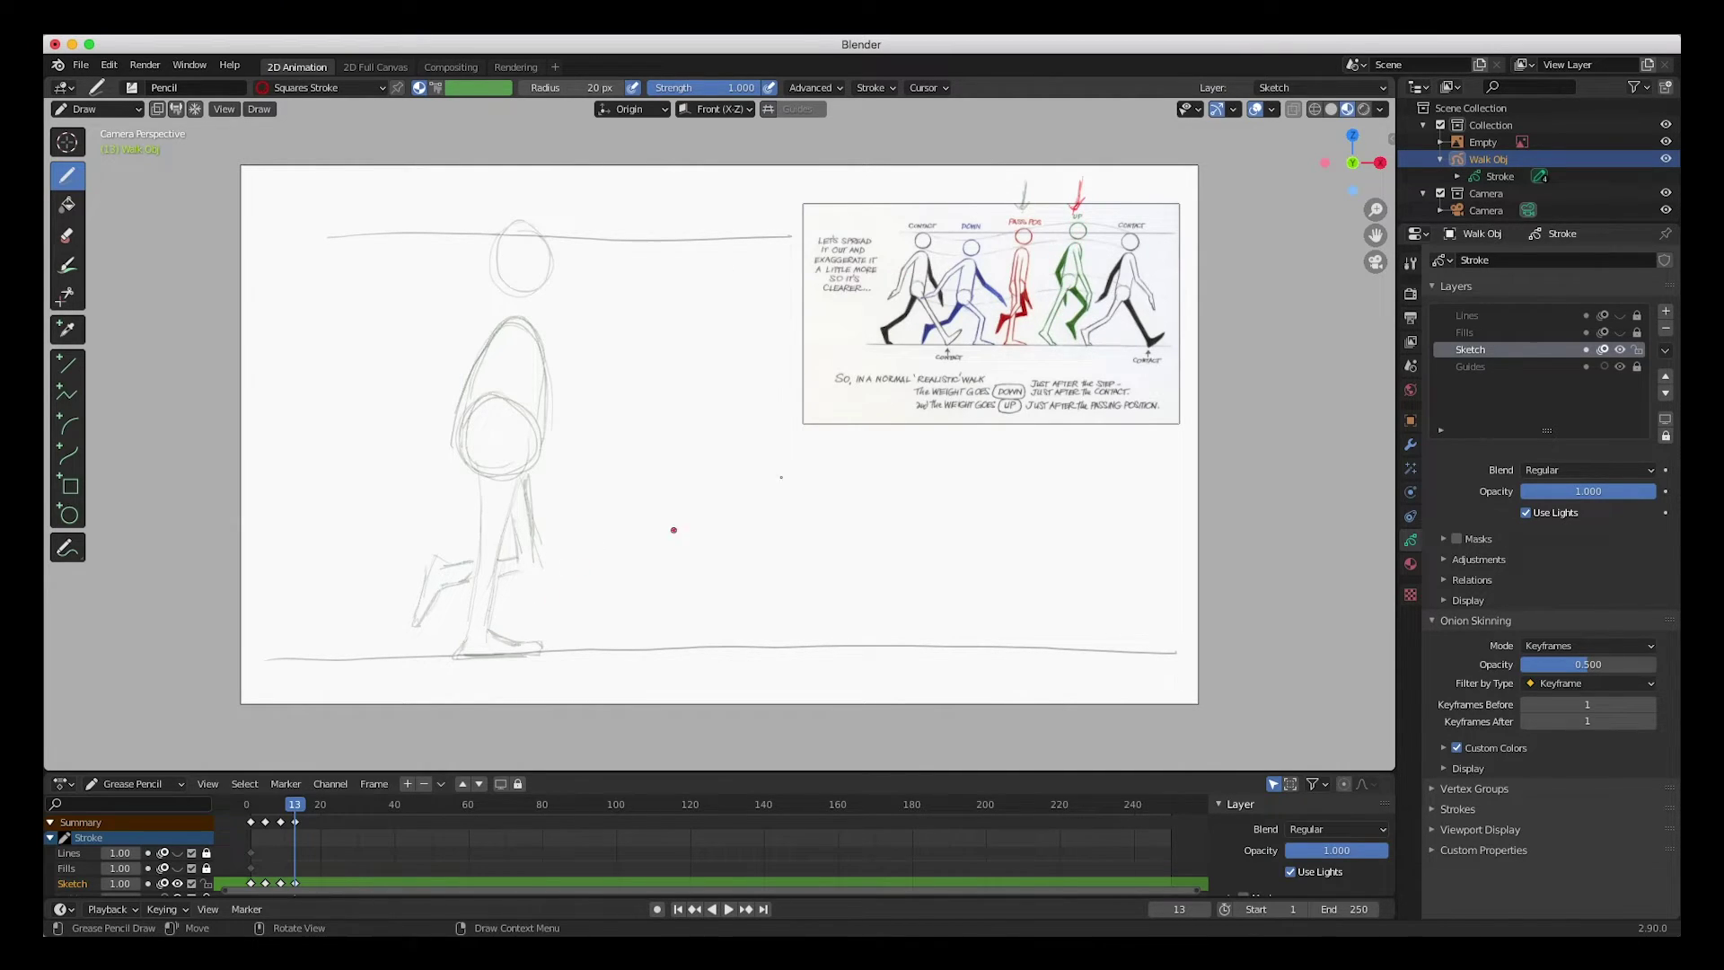
mouse_move(1052, 338)
mouse_down()
mouse_move(1038, 354)
mouse_move(1050, 328)
mouse_up()
- Sketch the up pose's head, torso and hips on frame 13, higher and slightly further forward than the passing pose
mouse_move(511, 217)
mouse_down()
mouse_move(526, 281)
mouse_move(549, 202)
mouse_move(521, 277)
mouse_move(511, 211)
mouse_move(557, 262)
mouse_up()
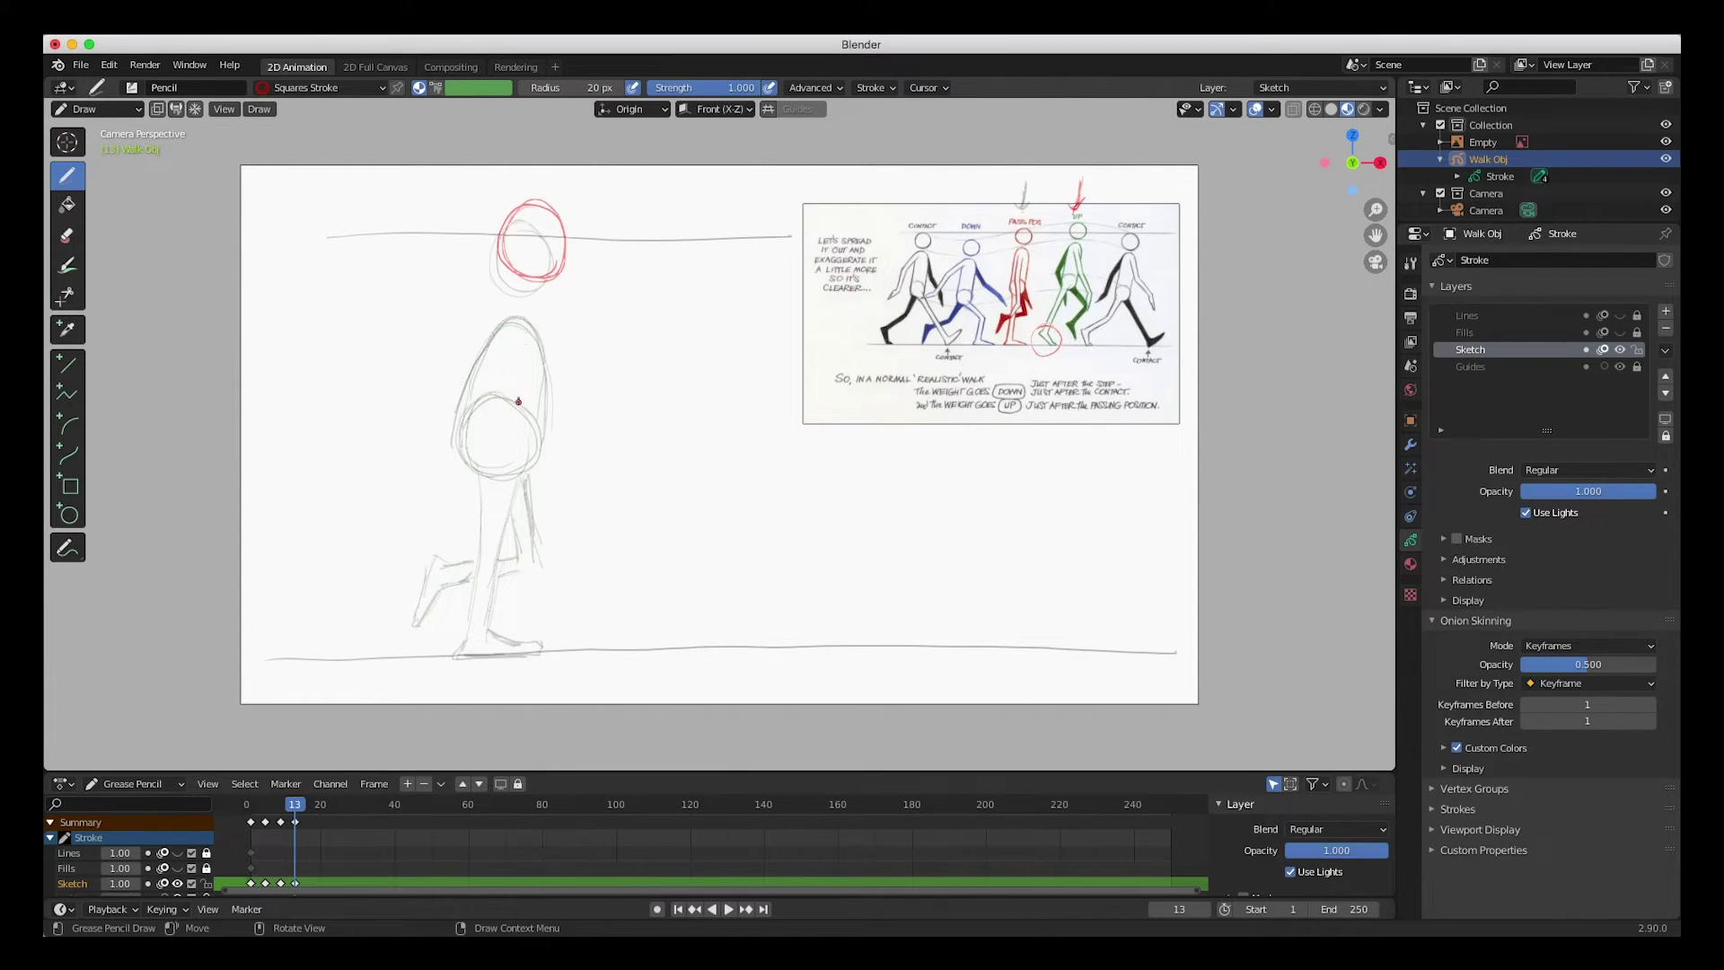
mouse_move(510, 373)
mouse_down()
mouse_move(469, 418)
mouse_move(543, 402)
mouse_move(485, 453)
mouse_move(489, 380)
mouse_move(526, 302)
mouse_up()
mouse_move(550, 424)
mouse_down()
mouse_move(545, 325)
mouse_move(496, 325)
mouse_move(474, 399)
mouse_move(499, 455)
mouse_up()
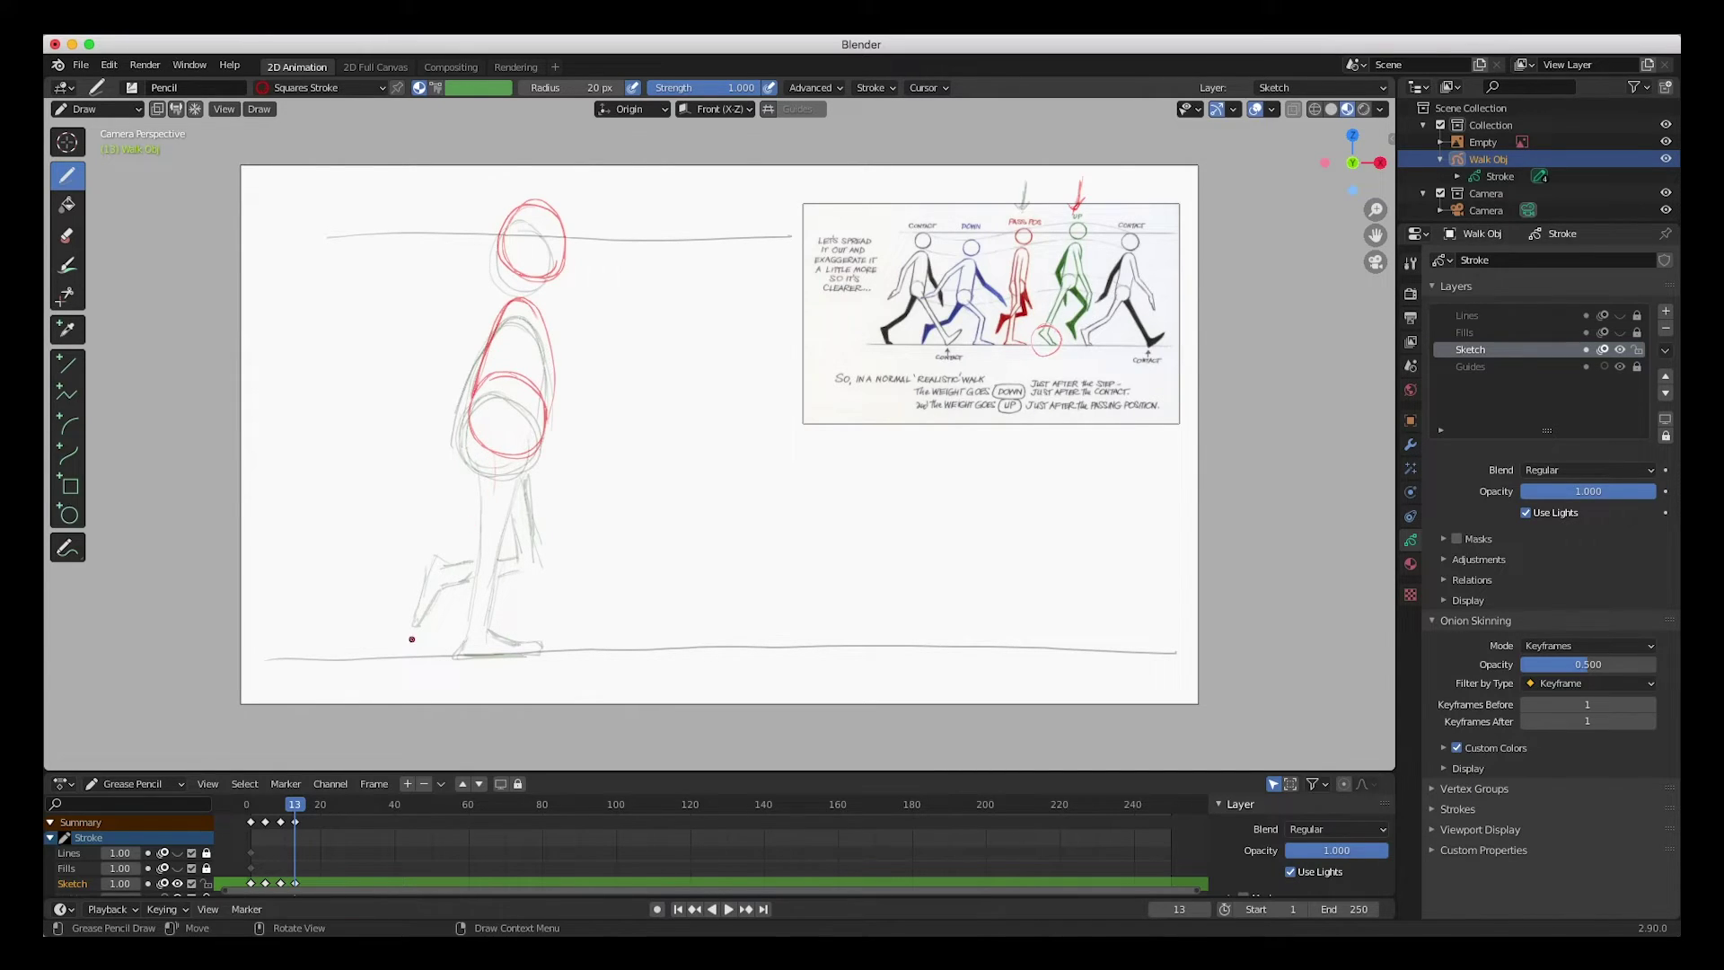
- Sketch the up pose's back leg extended behind the body, with its heel lifted and toes on the ground line
drag(480, 458, 433, 578)
drag(513, 461, 453, 592)
mouse_move(503, 476)
mouse_down()
mouse_move(441, 611)
mouse_move(450, 553)
mouse_move(427, 602)
mouse_up()
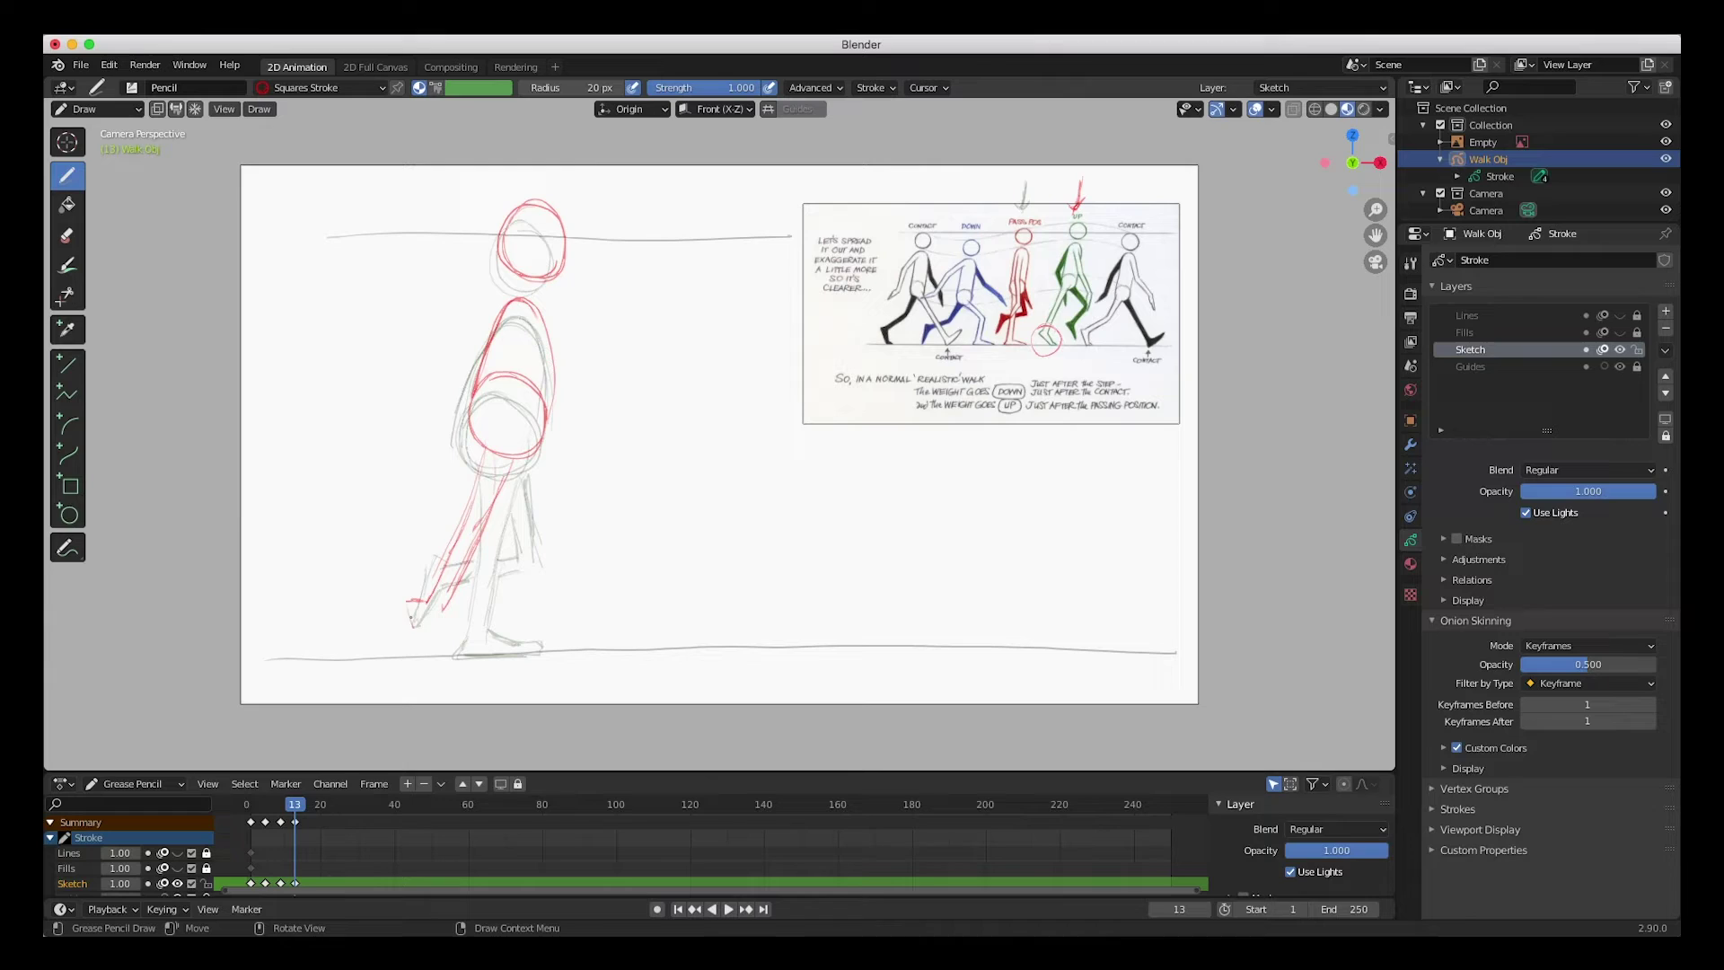
mouse_move(410, 617)
mouse_down()
mouse_move(434, 655)
mouse_move(462, 661)
mouse_up()
mouse_move(440, 616)
mouse_down()
mouse_move(482, 543)
mouse_move(481, 460)
mouse_up()
- Sketch the up pose's front leg raised forward with a bent knee and hanging foot, and move to frame 17
drag(536, 481, 592, 536)
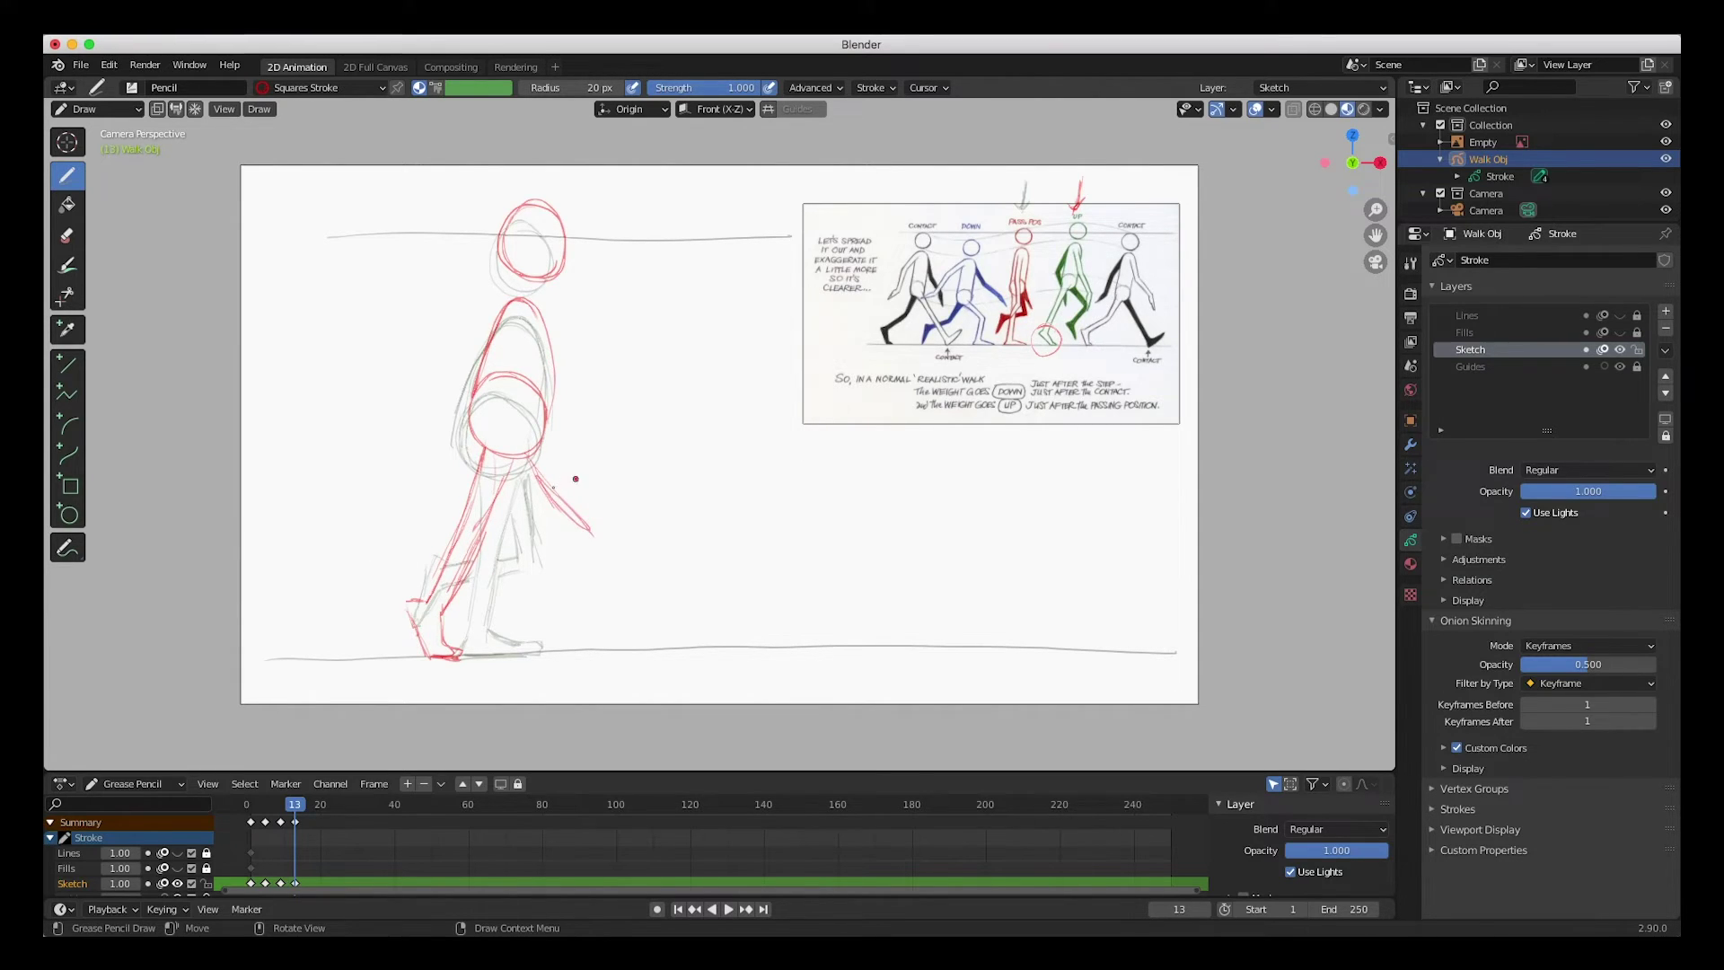
mouse_move(532, 458)
mouse_down()
mouse_move(592, 532)
mouse_move(554, 521)
mouse_move(568, 535)
mouse_move(529, 582)
mouse_move(554, 636)
mouse_move(580, 535)
mouse_up()
mouse_move(580, 535)
mouse_down()
mouse_move(548, 581)
mouse_move(531, 575)
mouse_up()
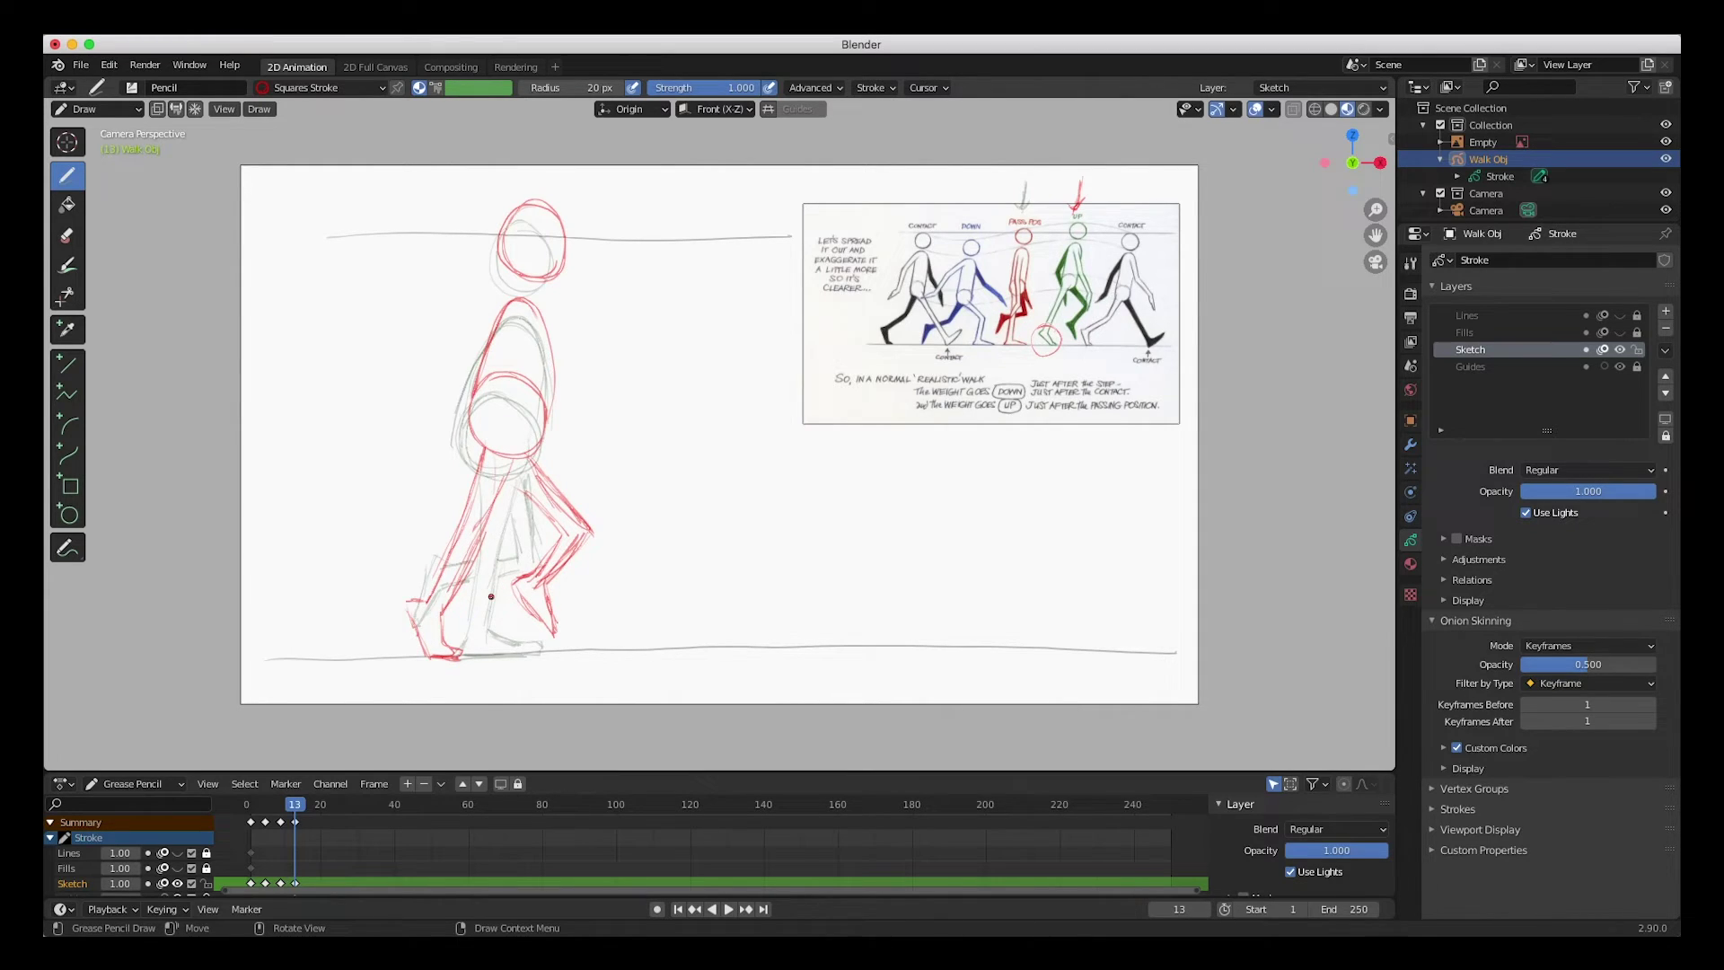
key(space)
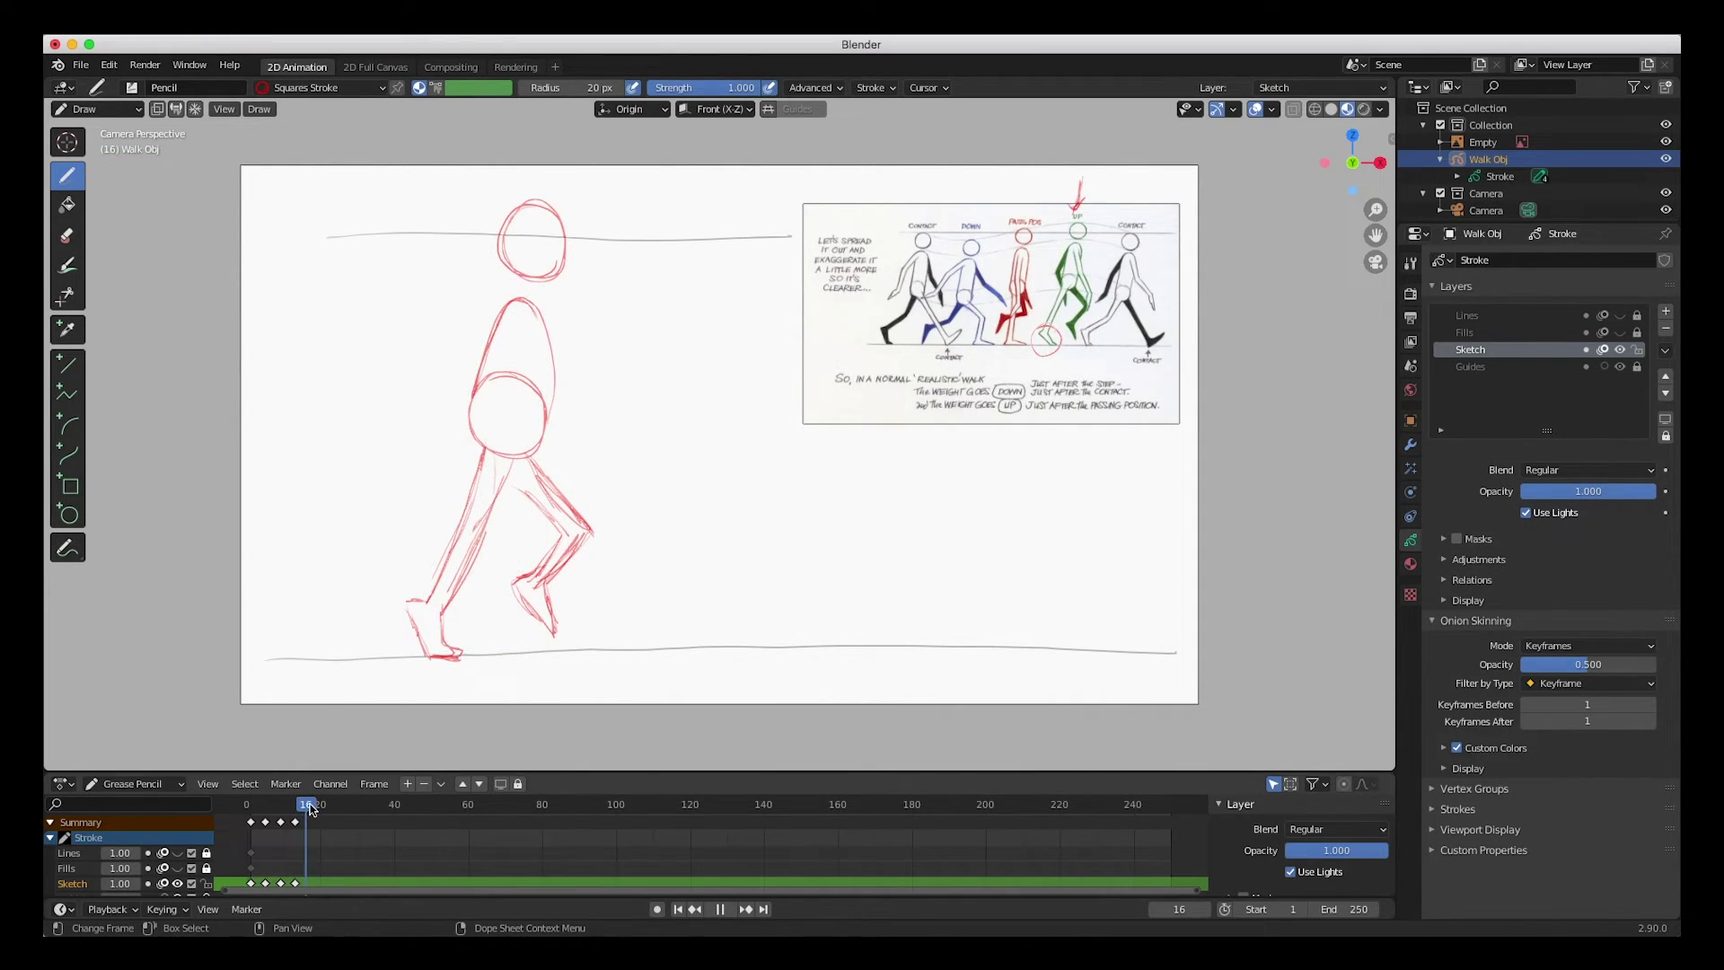
key(space)
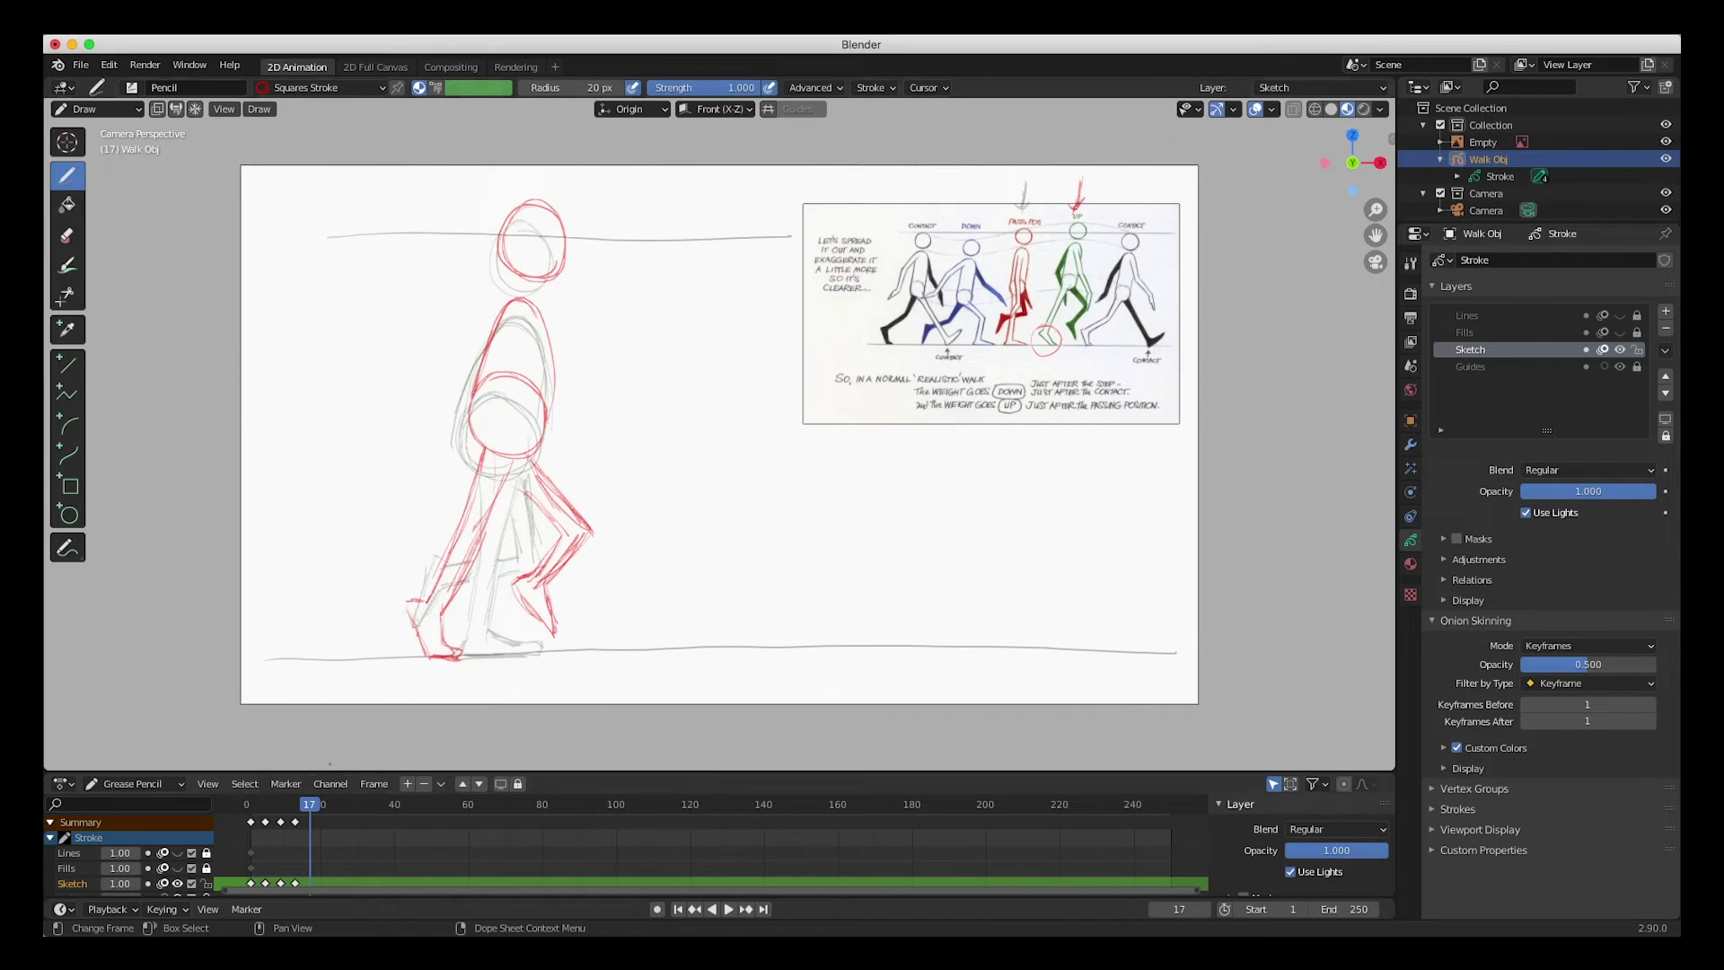
drag(1135, 180, 1130, 207)
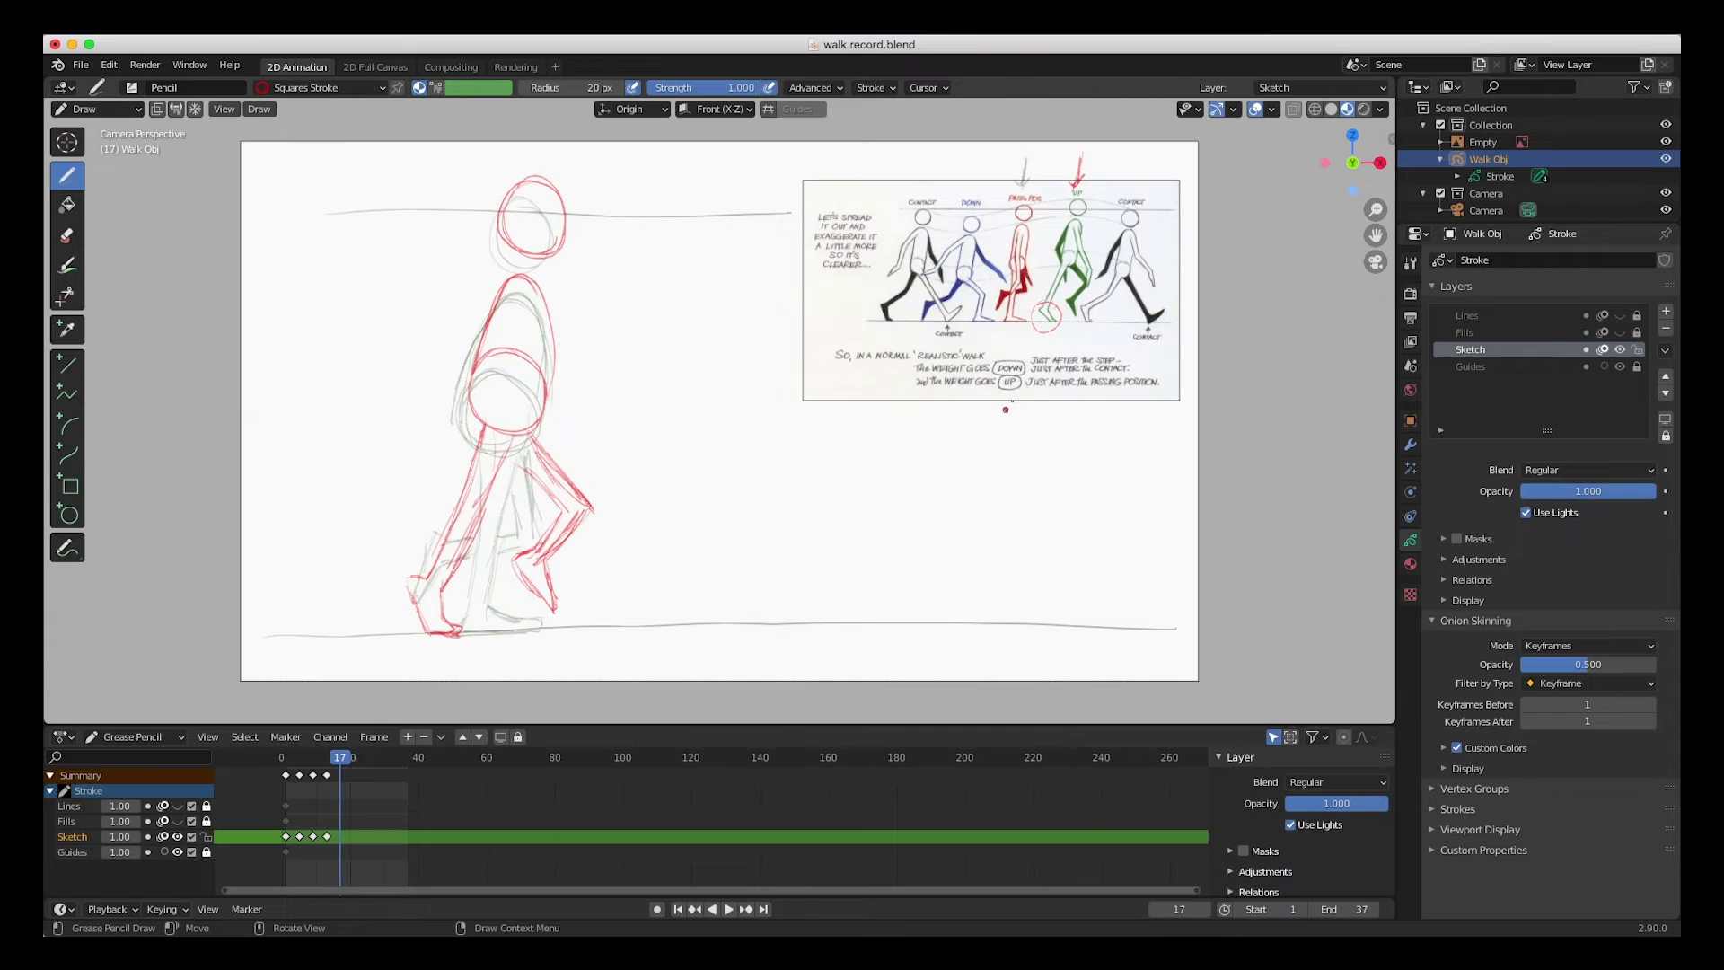
mouse_move(1138, 191)
mouse_down()
mouse_move(1163, 220)
mouse_move(1109, 275)
mouse_up()
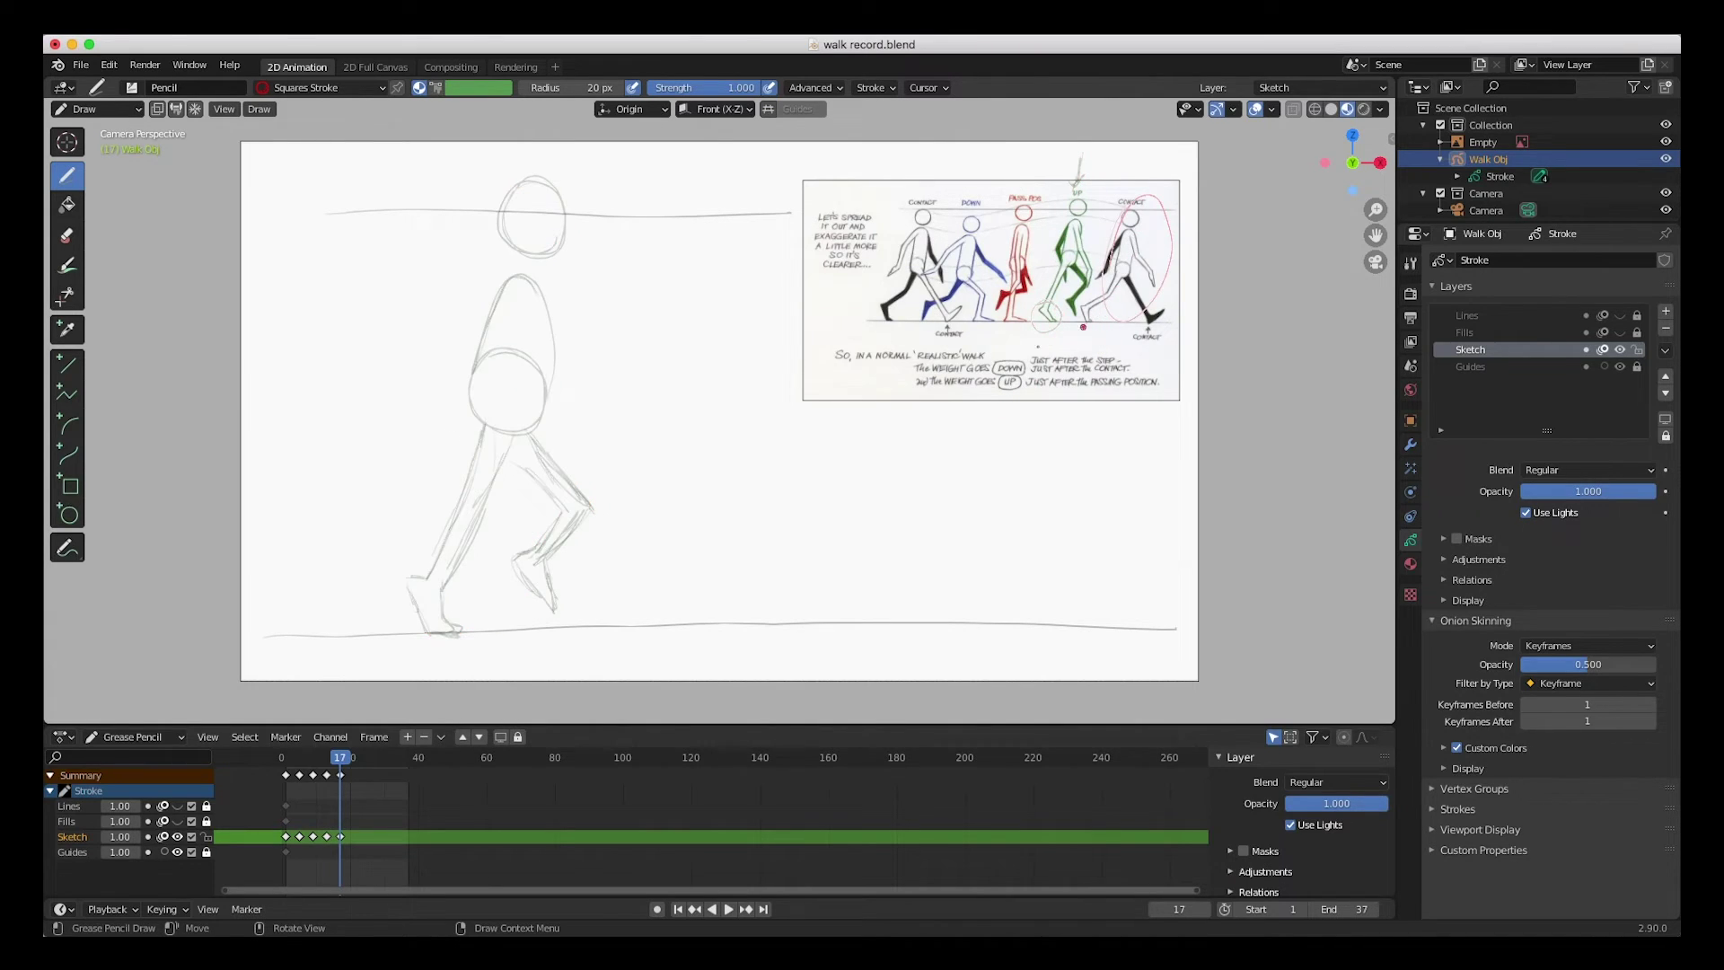
drag(895, 187, 897, 218)
key(ctrl+z)
key(ctrl+z)
key(ctrl+z)
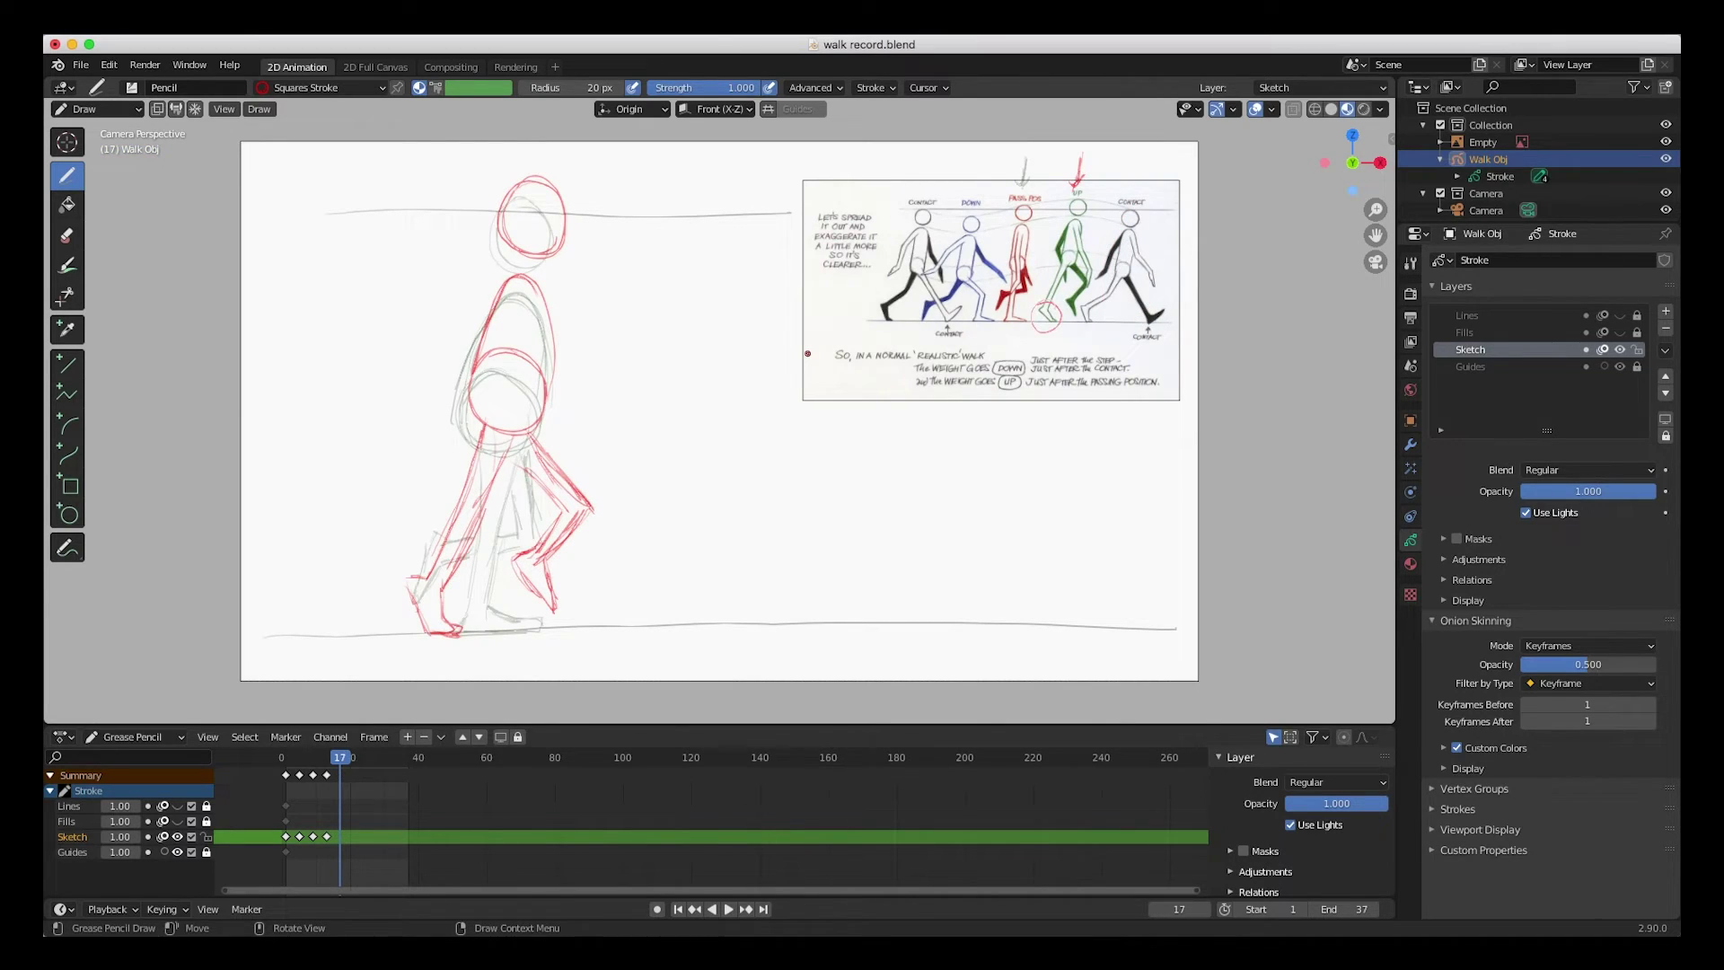
- Copy the Sketch layer's four pose keyframes and paste them starting at frame 17
drag(350, 822, 270, 846)
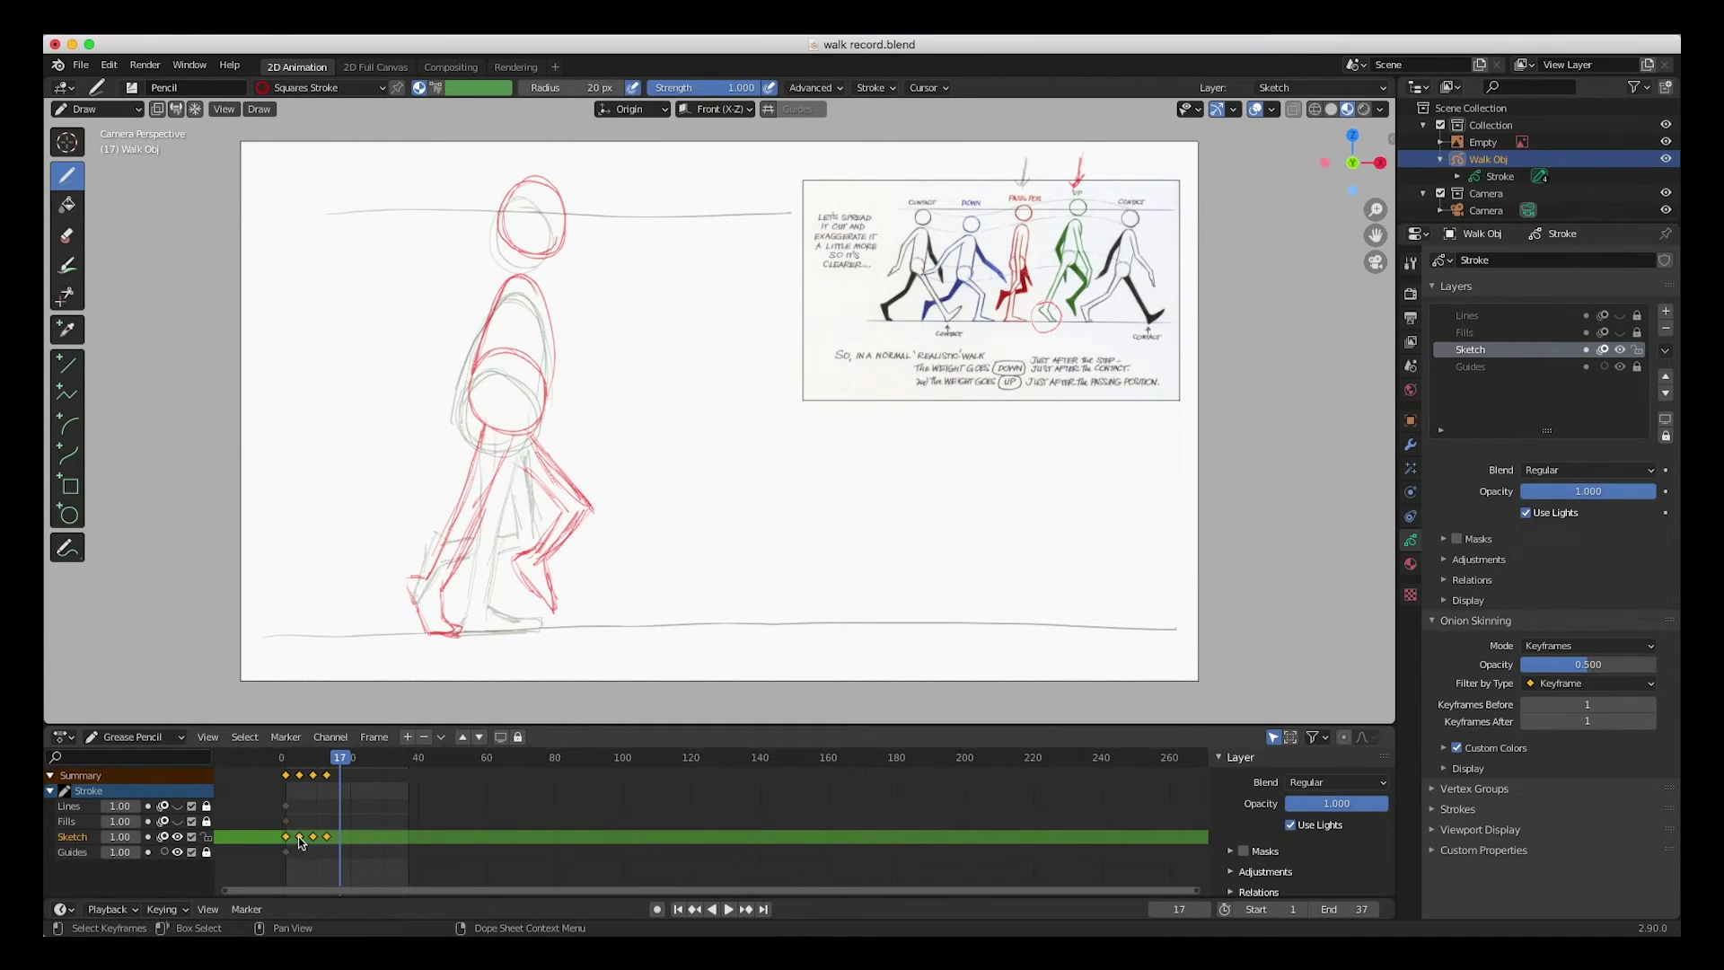
key(ctrl)
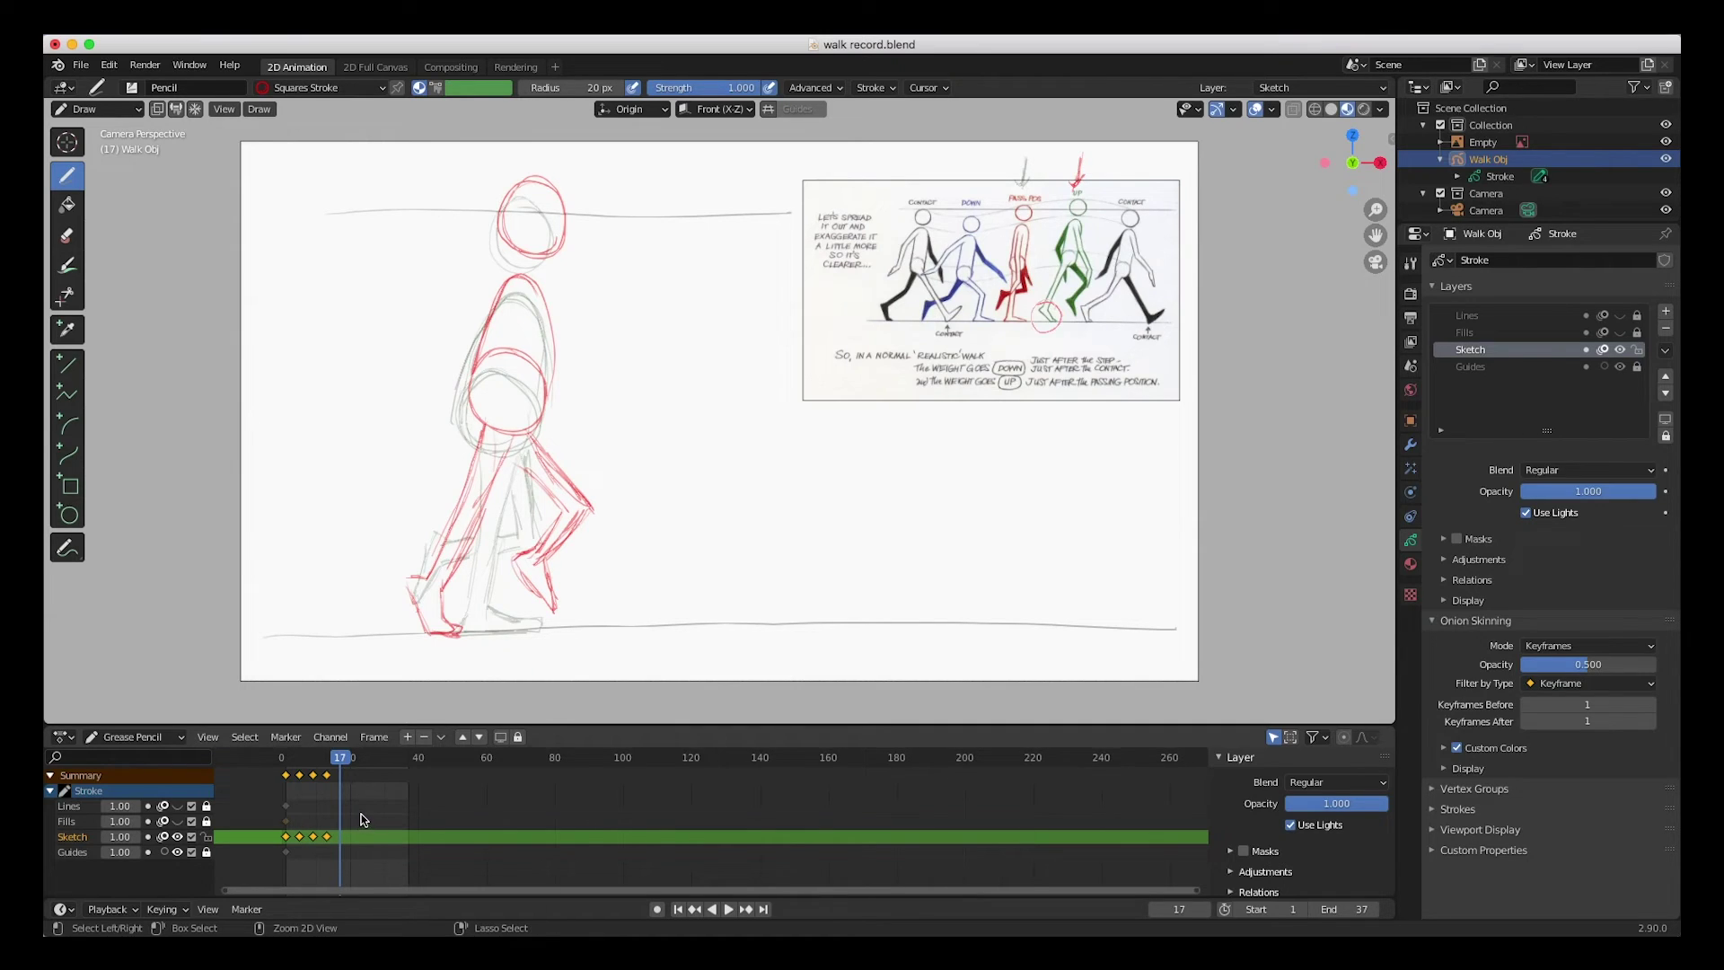
key(ctrl+v)
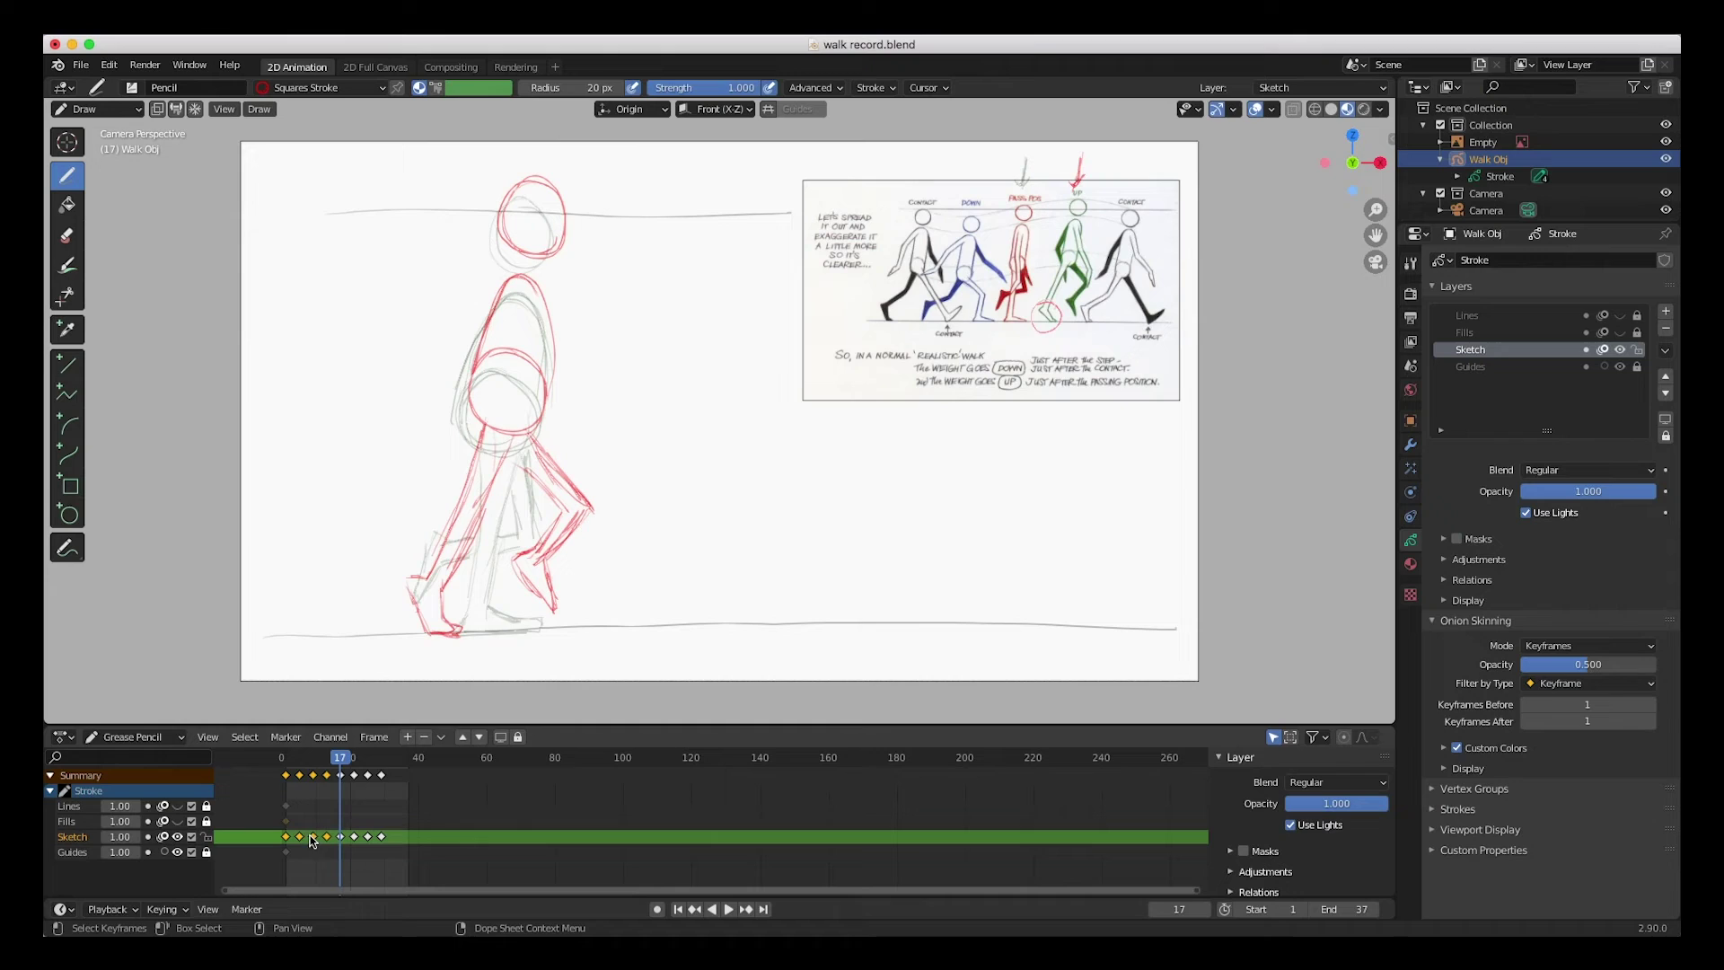
- Set the animation's end frame to 29, matching the last pasted keyframe, and play the walk cycle from the start
mouse_move(338, 760)
mouse_down()
mouse_move(282, 760)
mouse_move(381, 760)
mouse_up()
click(1357, 910)
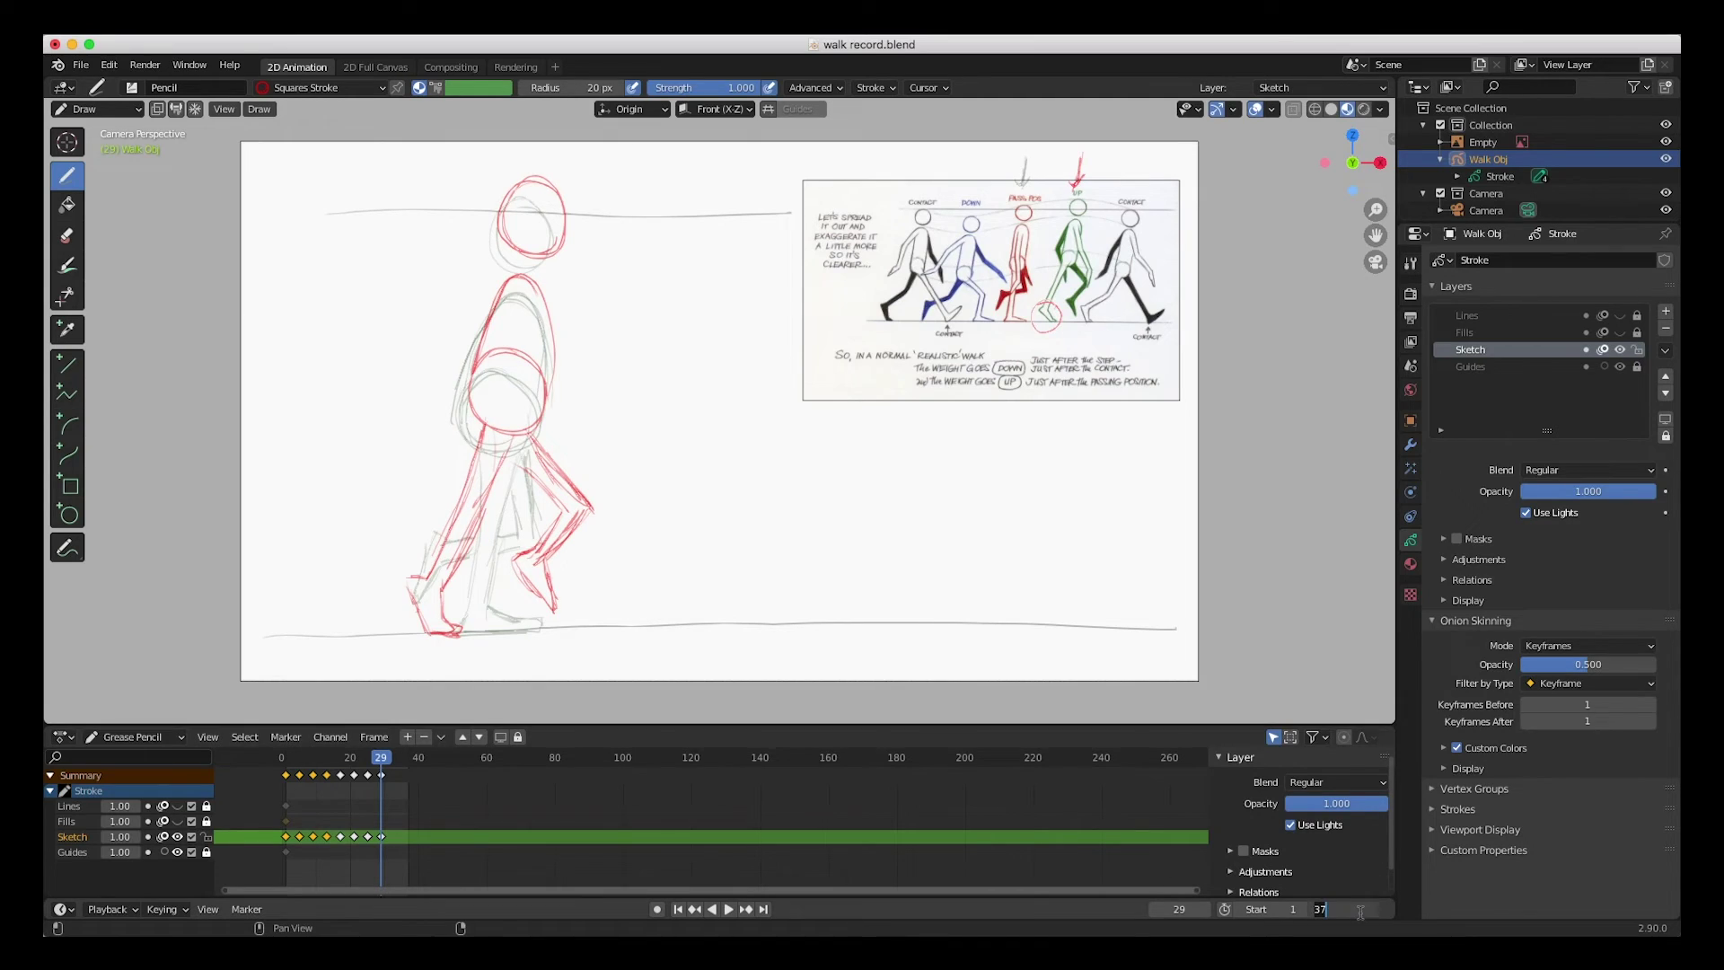
text(29)
key(Return)
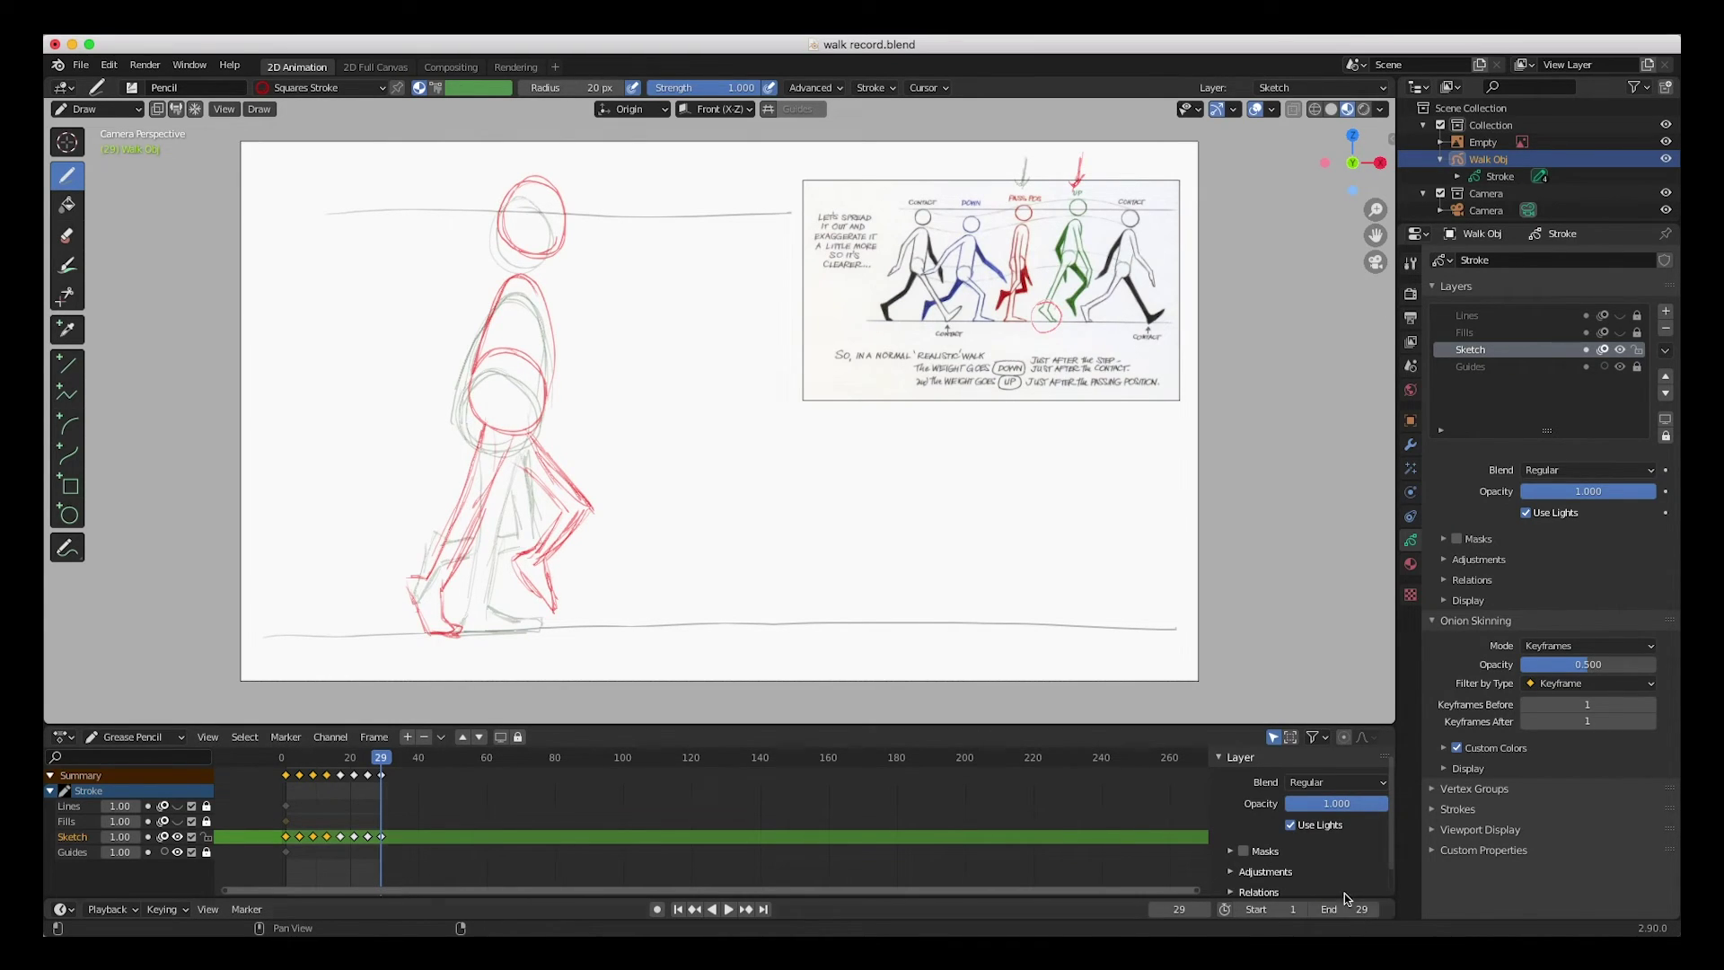
drag(364, 760, 267, 762)
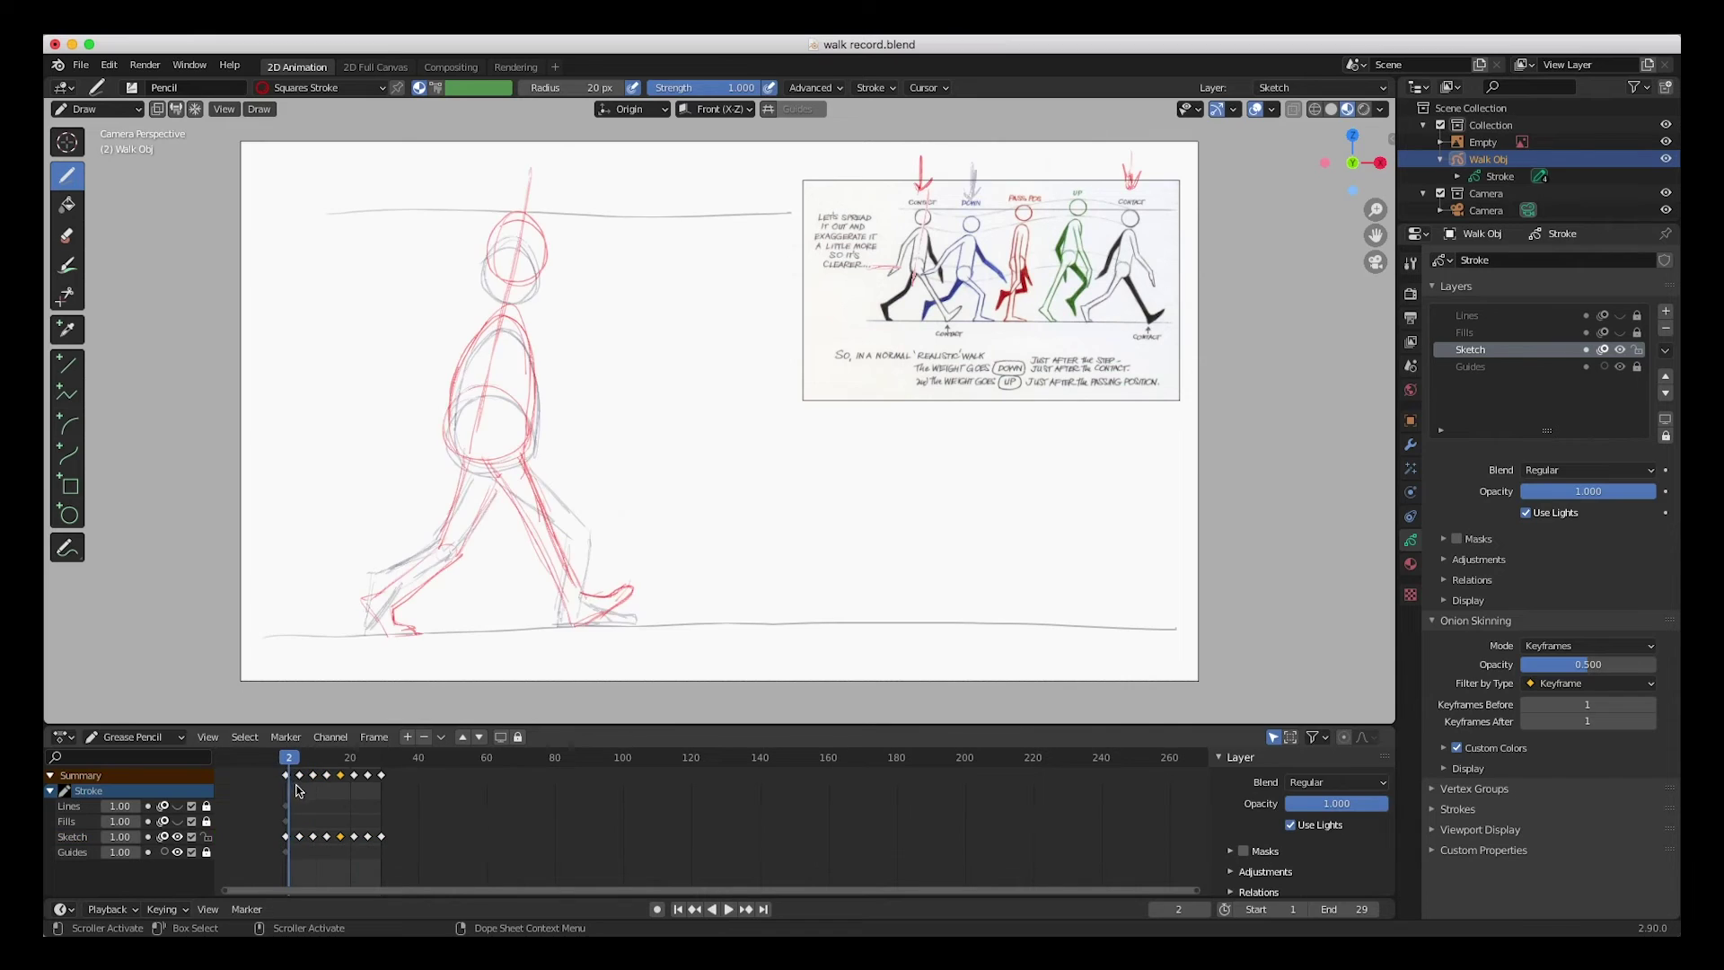
key(space)
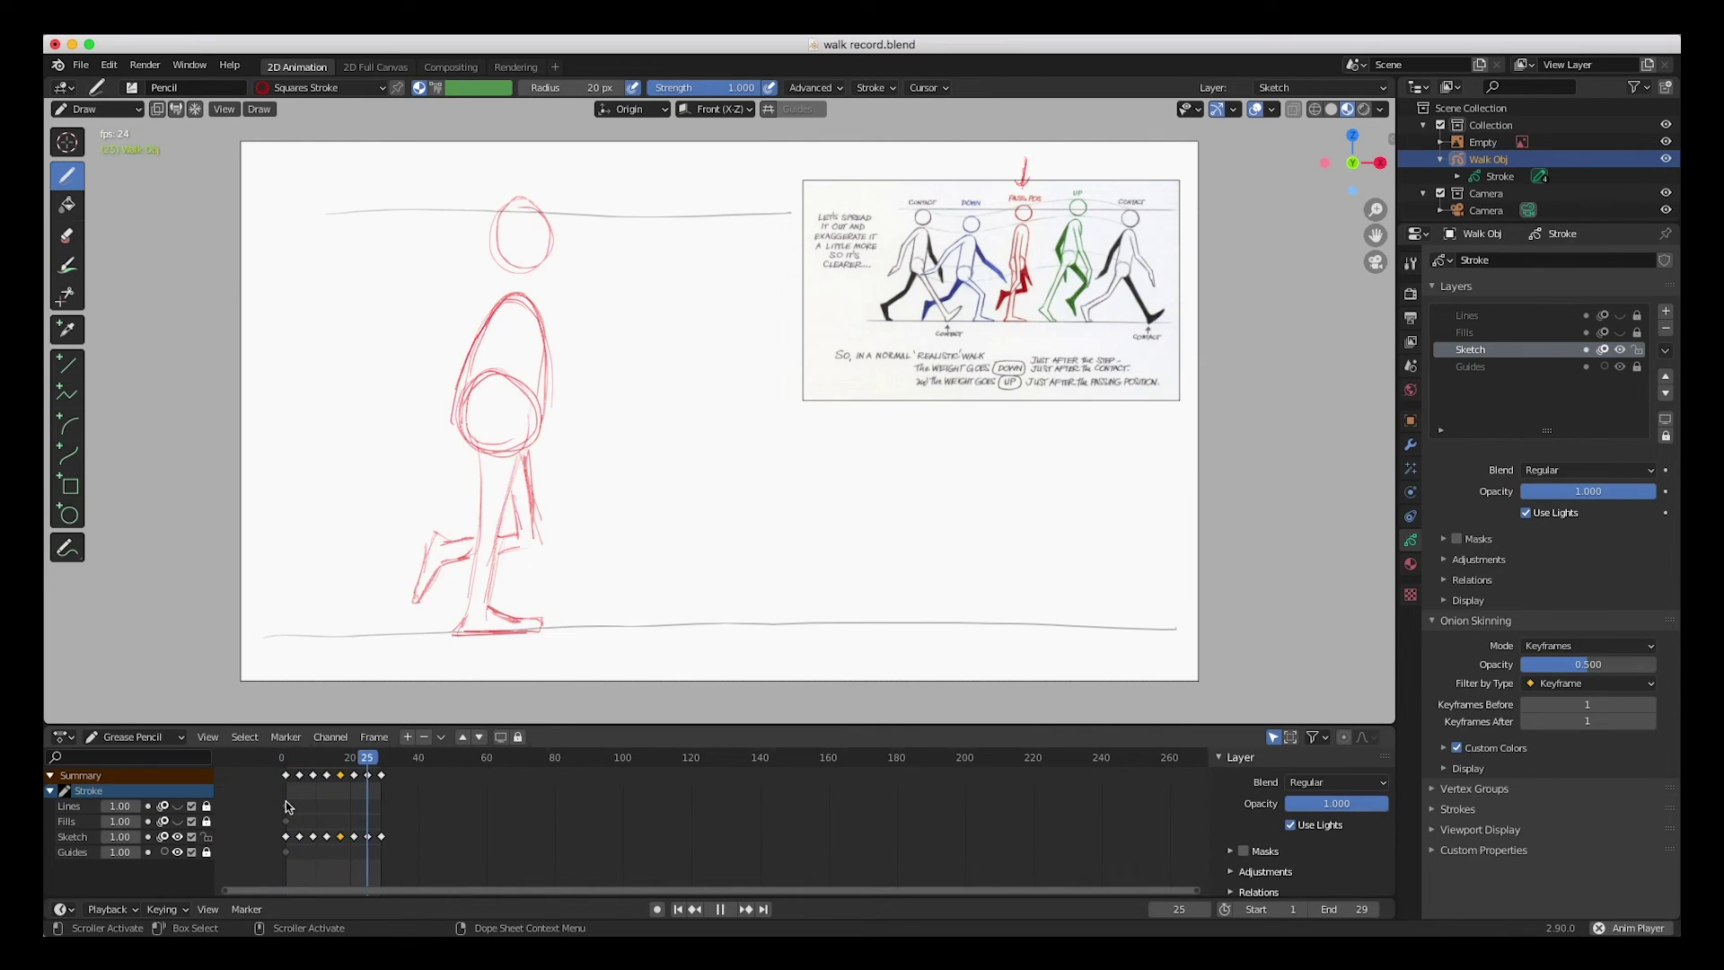